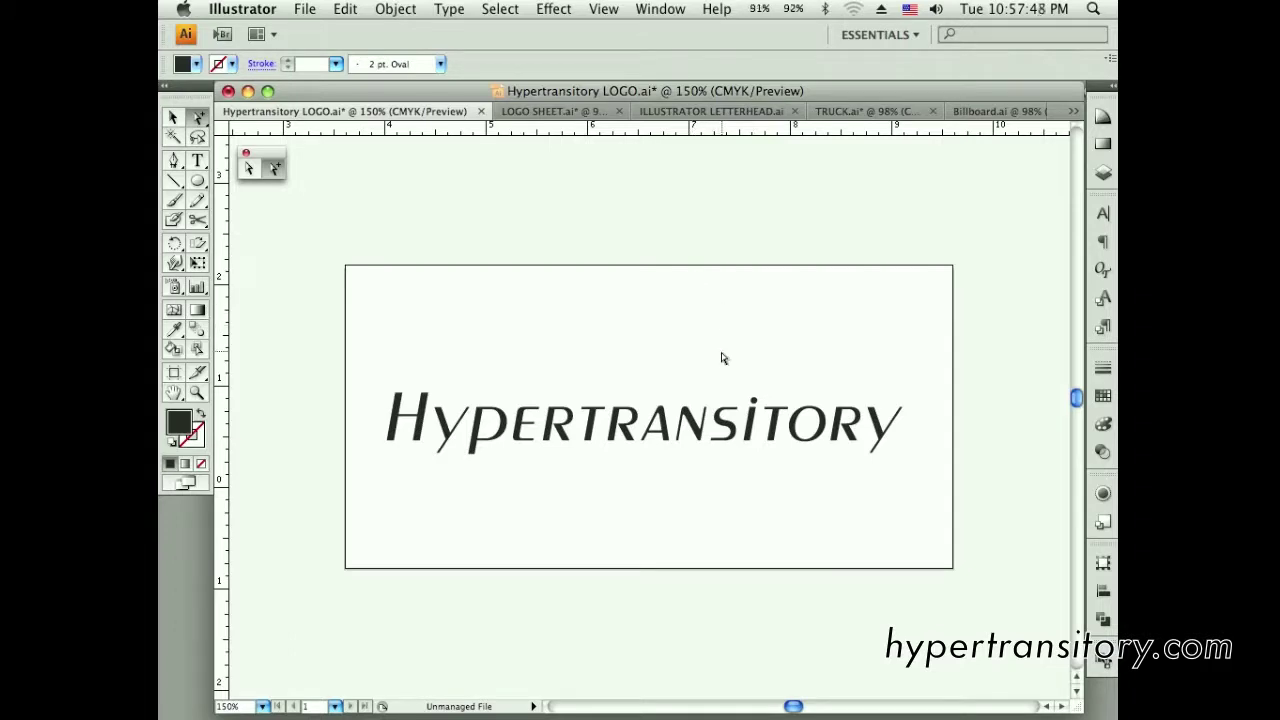
Open the PANTONE solid coated color book from the Swatches panel's swatch library menu
{"action": "left_click_drag", "start_coordinate": [743, 354], "coordinate": [646, 334]}
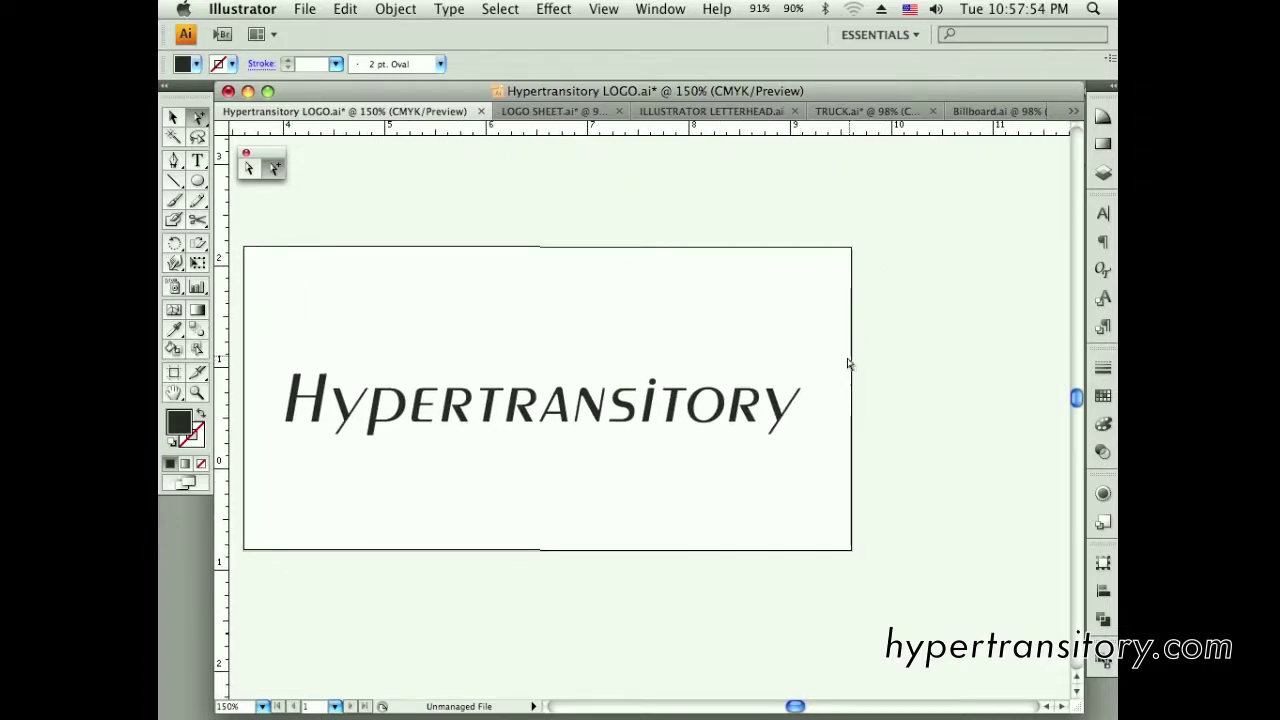
{"action": "key", "text": "F5"}
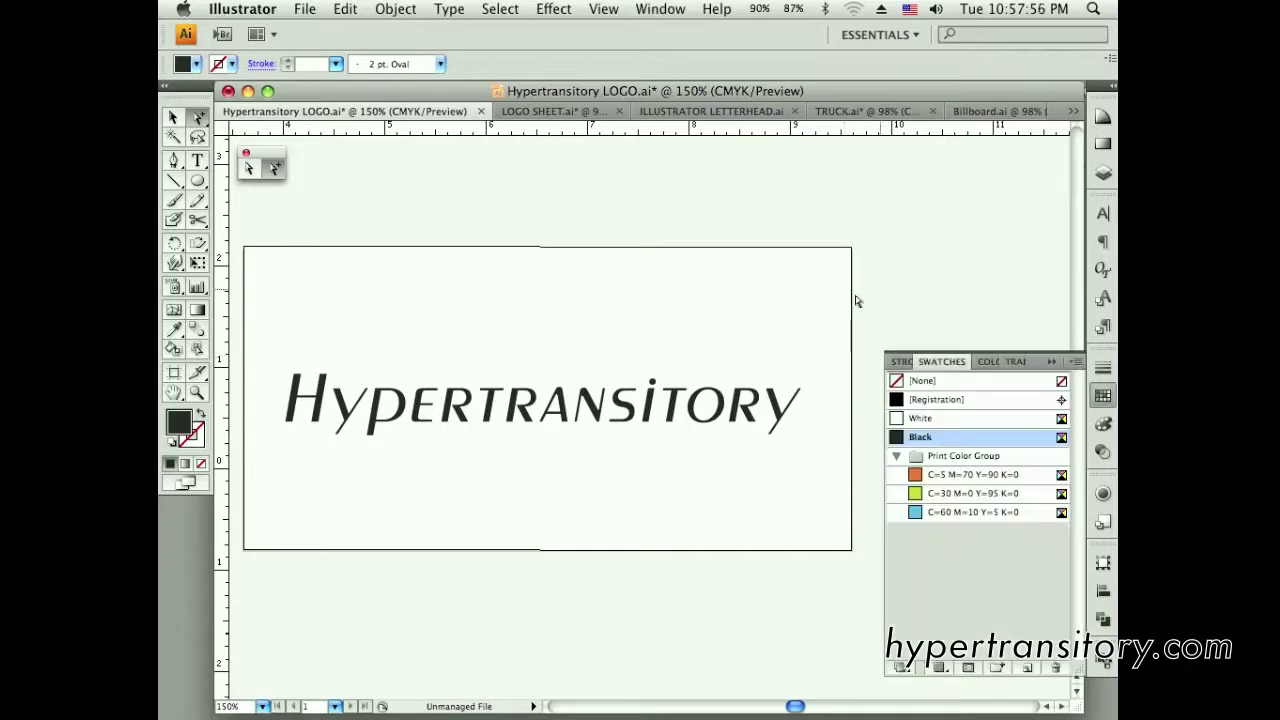
{"action": "left_click", "coordinate": [1071, 362]}
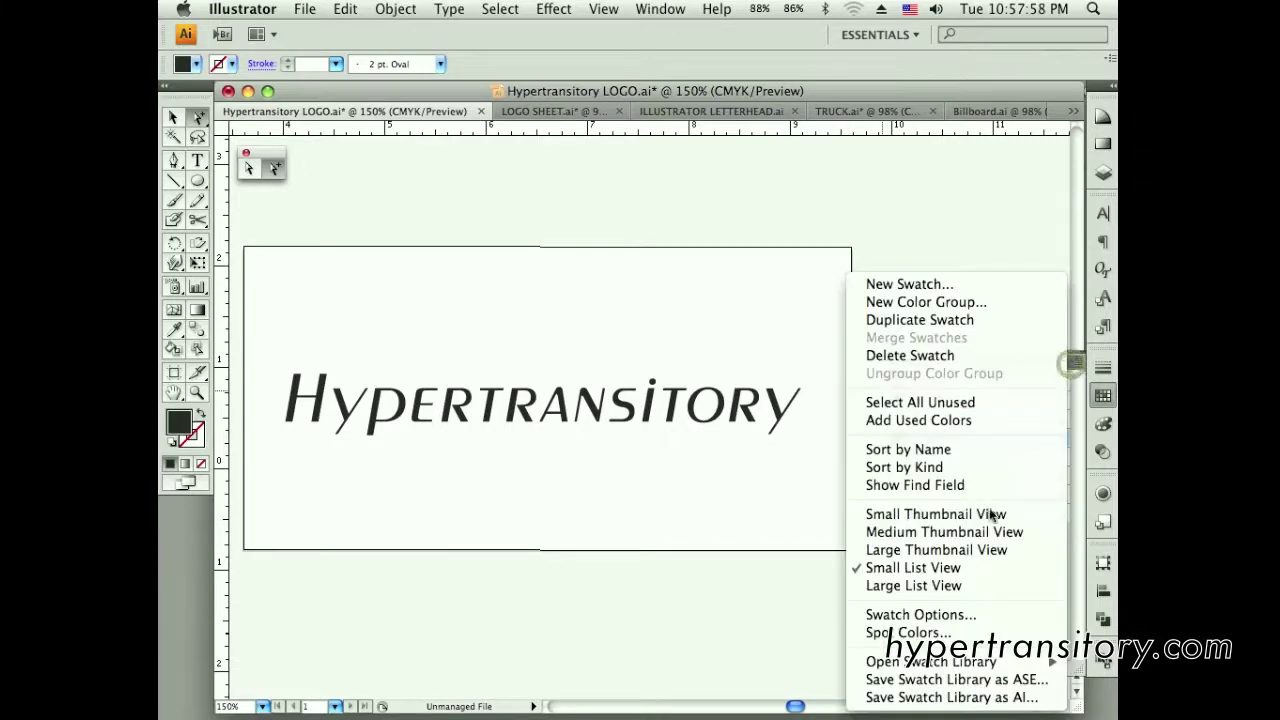
{"action": "mouse_move", "coordinate": [965, 662]}
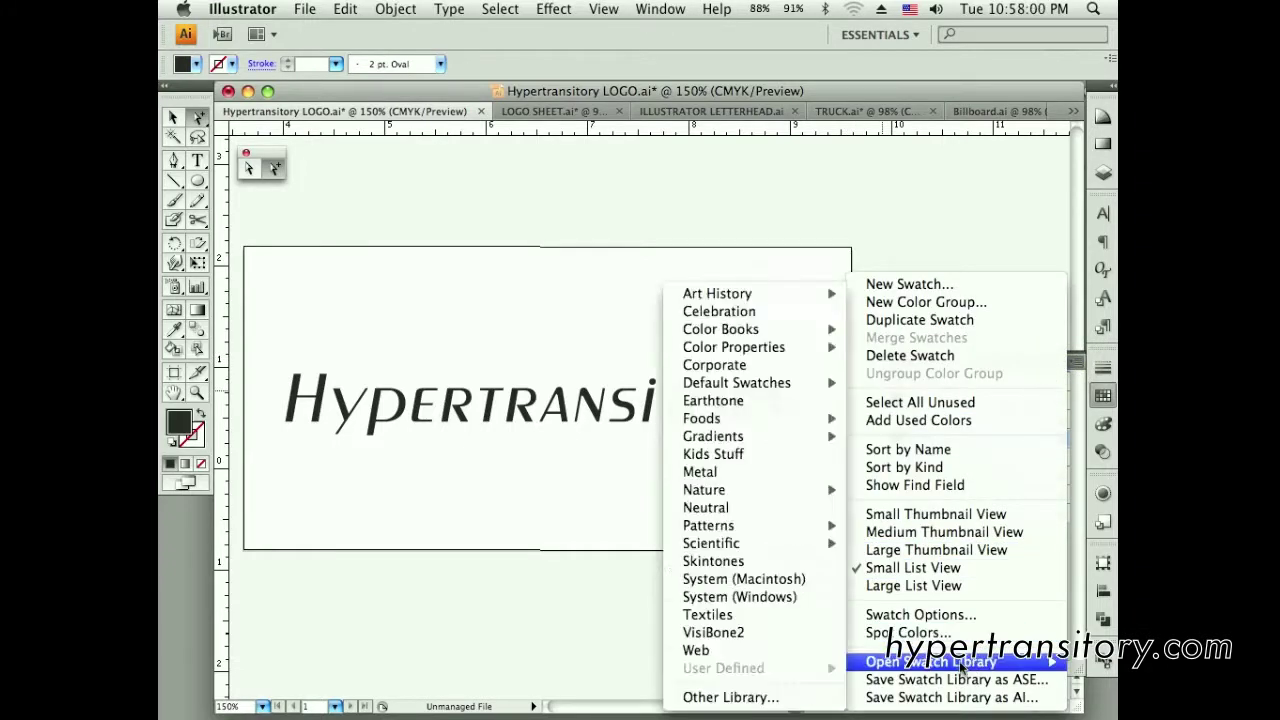
{"action": "mouse_move", "coordinate": [728, 330]}
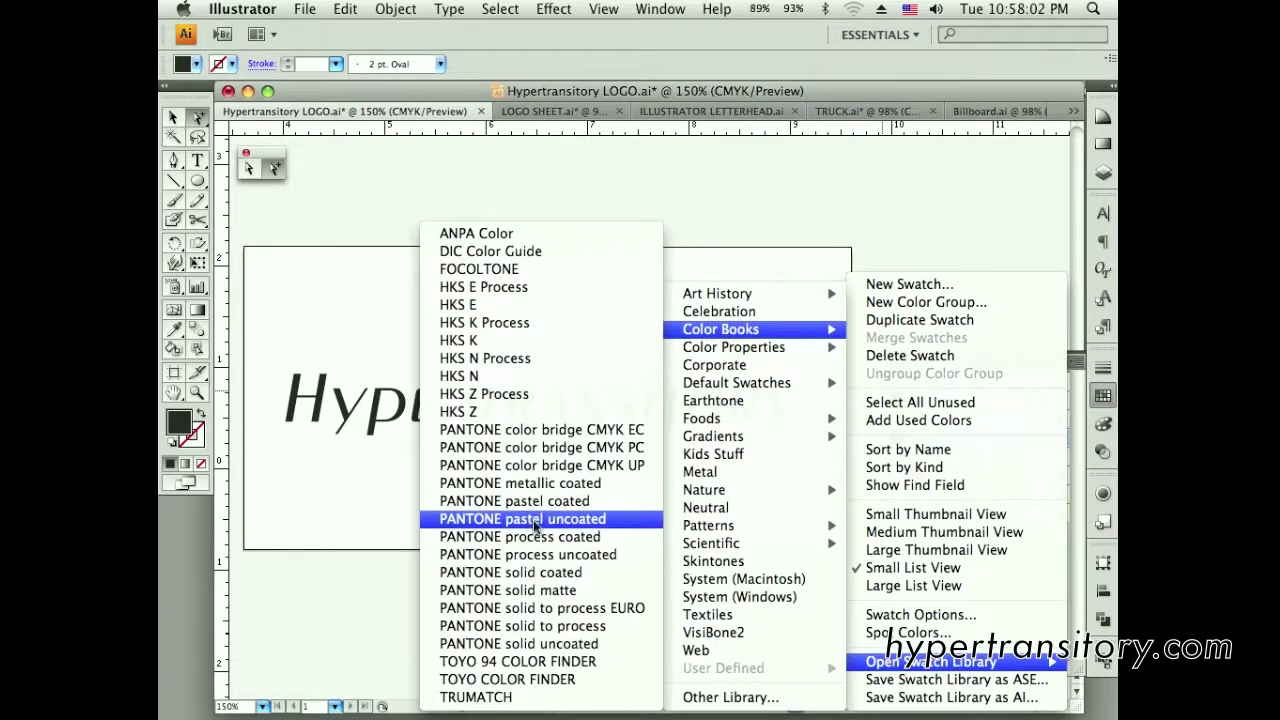
{"action": "left_click", "coordinate": [553, 578]}
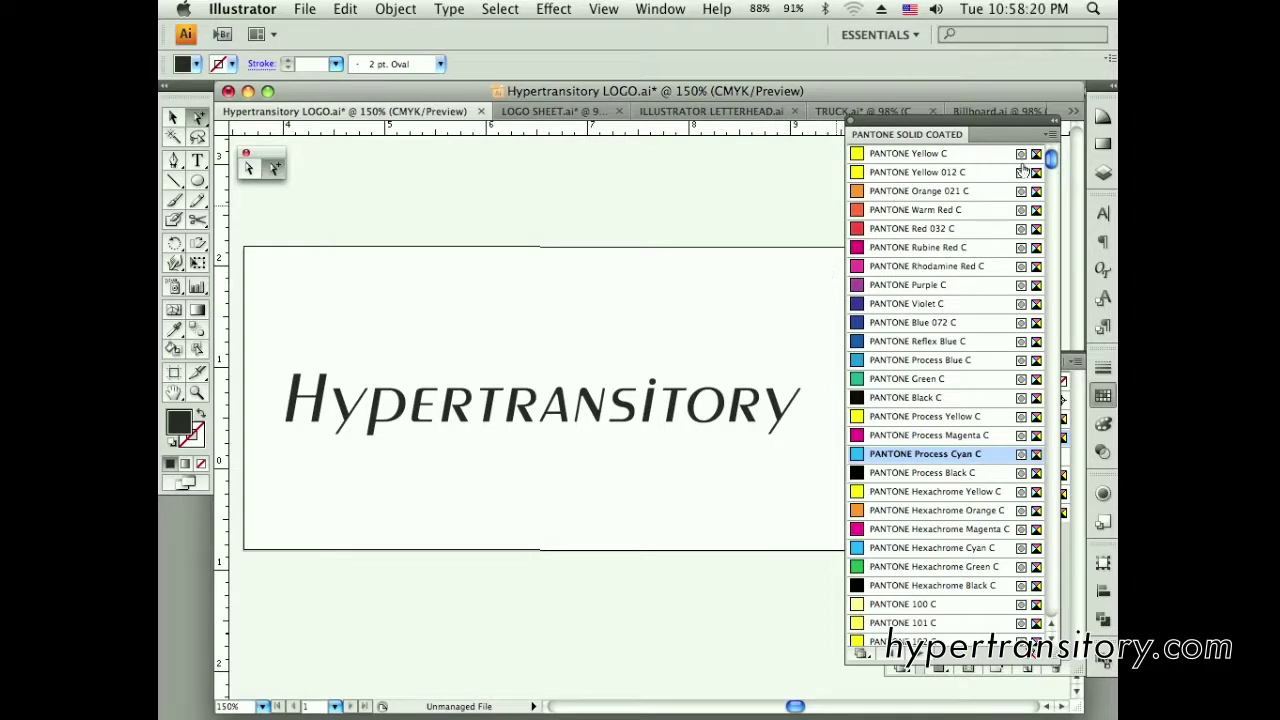
{"action": "scroll", "coordinate": [1052, 160], "scroll_direction": "down", "scroll_amount": 5}
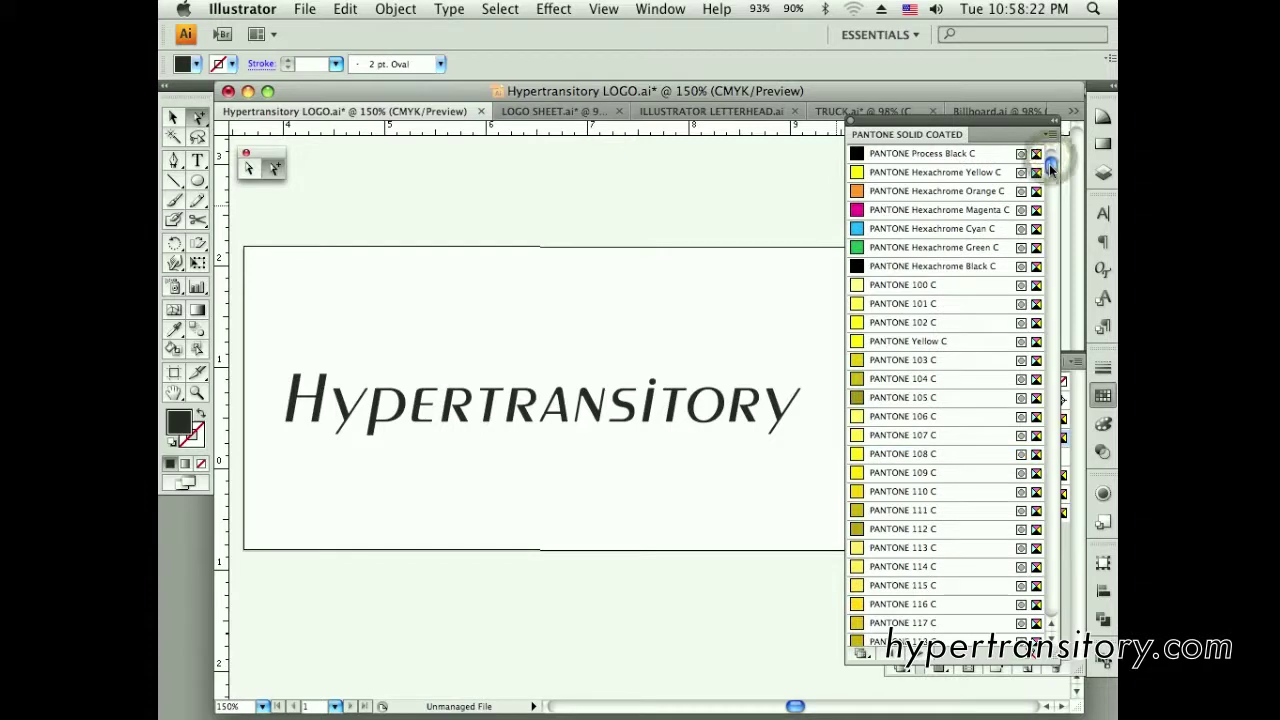
{"action": "scroll", "coordinate": [1052, 158], "scroll_direction": "up", "scroll_amount": 5}
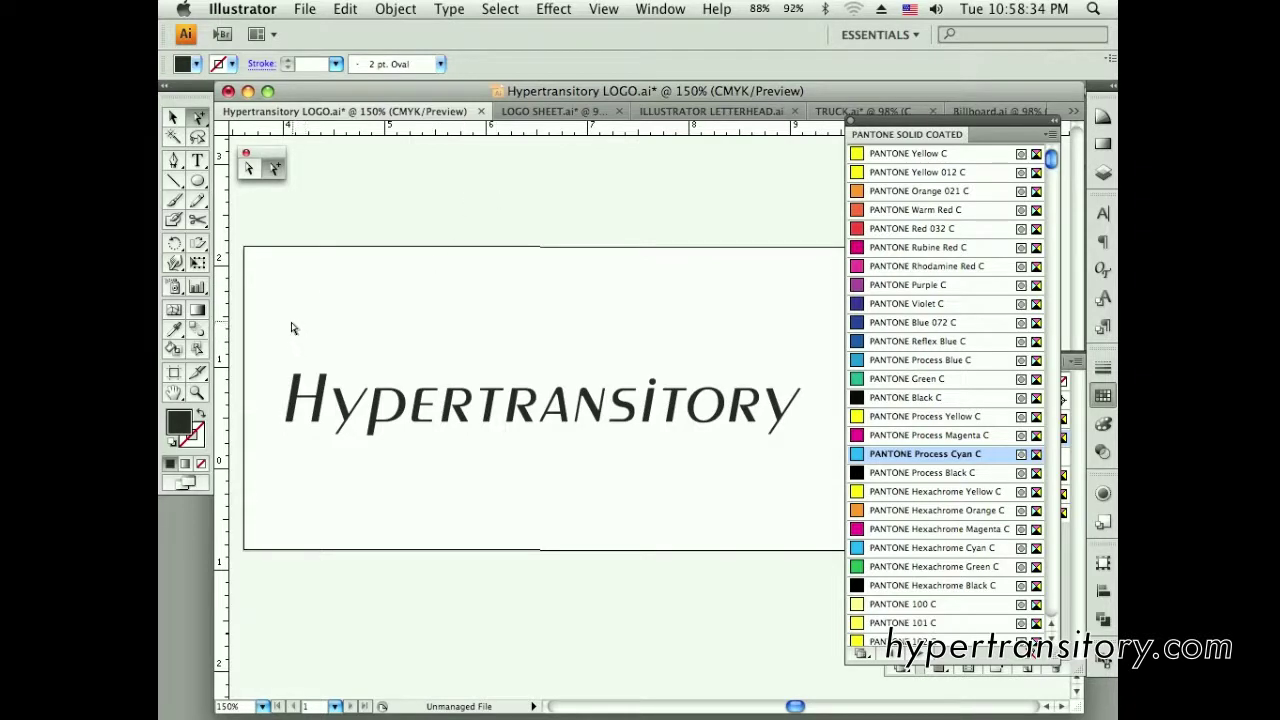
{"action": "left_click_drag", "start_coordinate": [292, 328], "coordinate": [308, 462]}
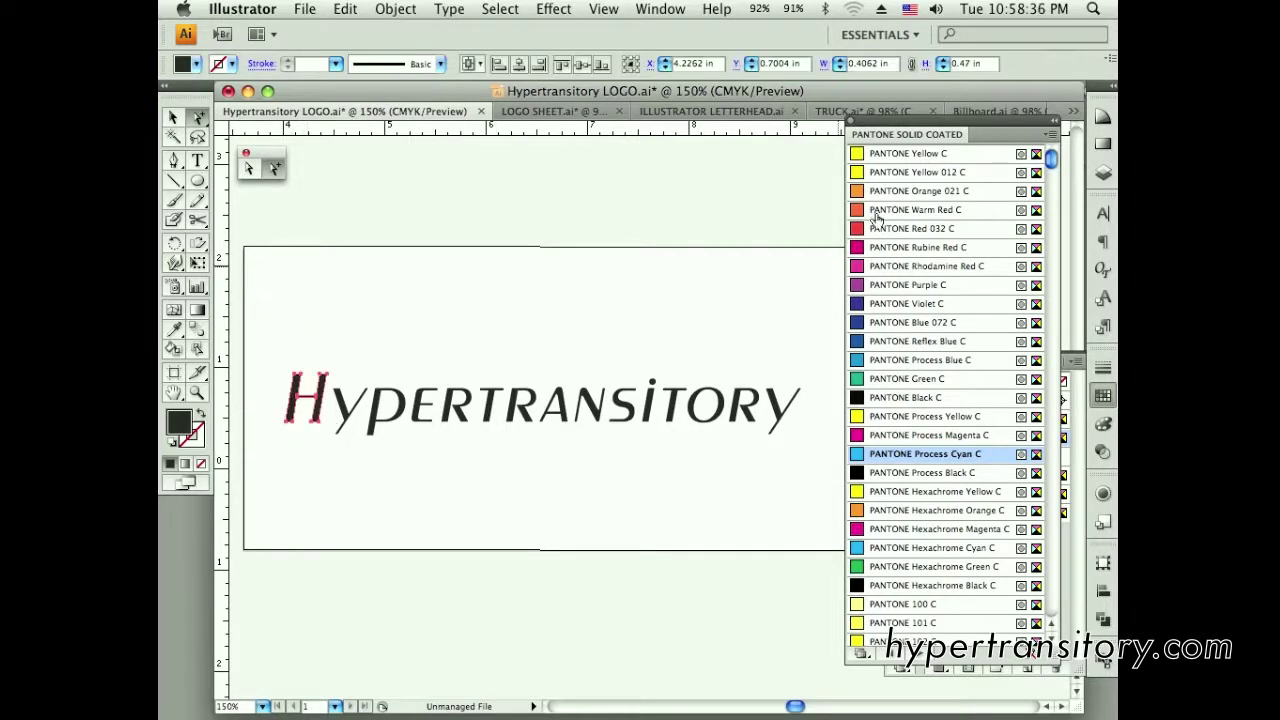
Fill H with Process Cyan C, y with Orange 021 C, p with Red 032 C, E with Blue 072 C
{"action": "left_click", "coordinate": [897, 458]}
{"action": "left_click_drag", "start_coordinate": [354, 352], "coordinate": [345, 452]}
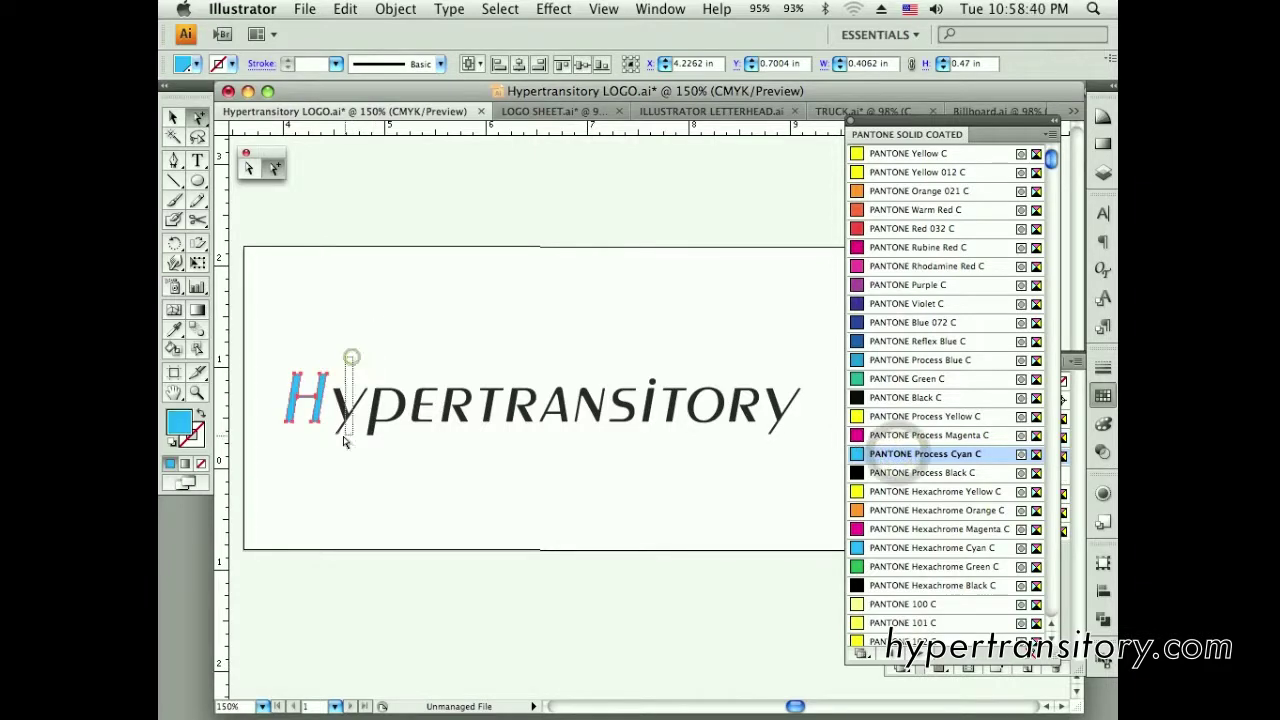
{"action": "left_click", "coordinate": [905, 192]}
{"action": "left_click_drag", "start_coordinate": [391, 346], "coordinate": [423, 434]}
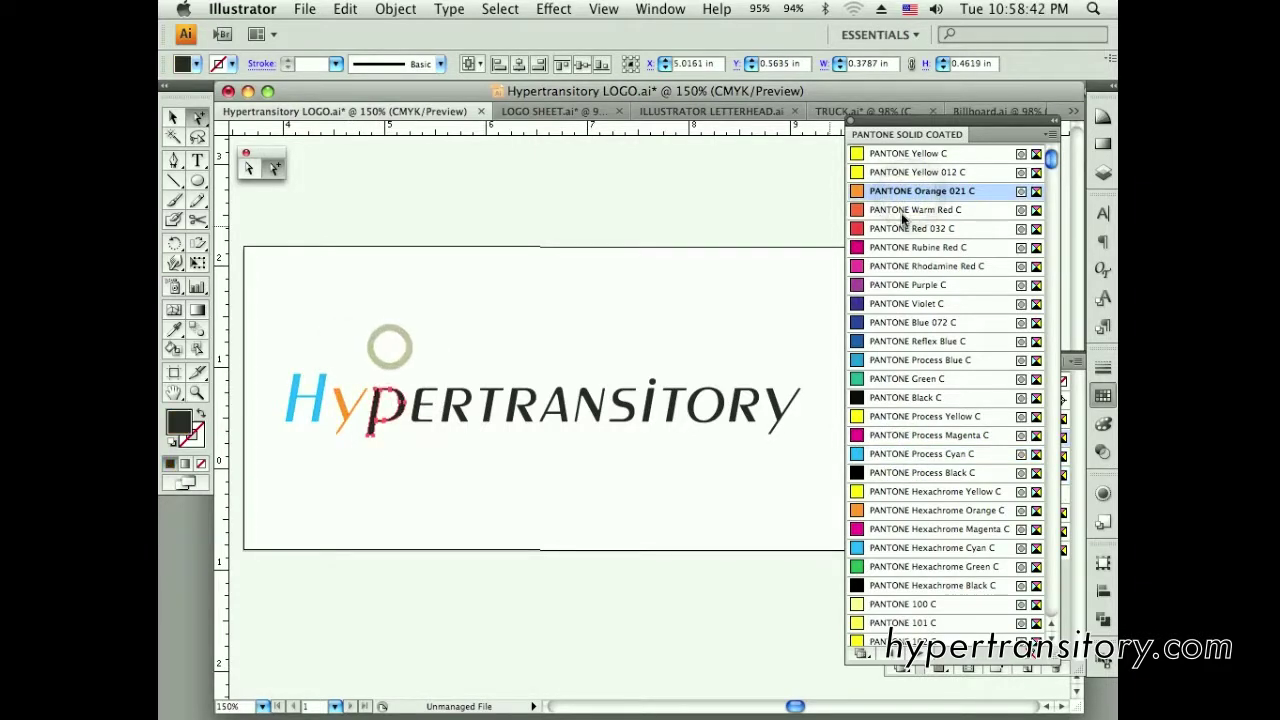
{"action": "left_click", "coordinate": [905, 229]}
{"action": "left_click_drag", "start_coordinate": [420, 346], "coordinate": [432, 466]}
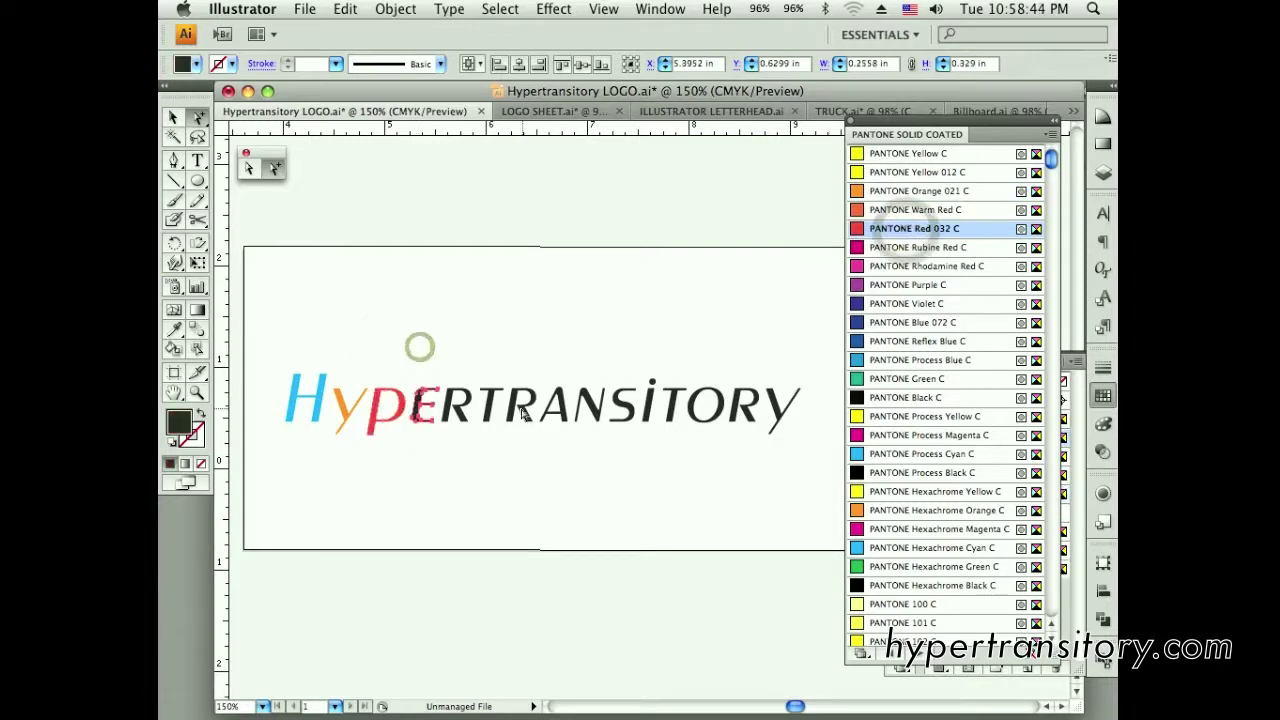
{"action": "left_click", "coordinate": [905, 322]}
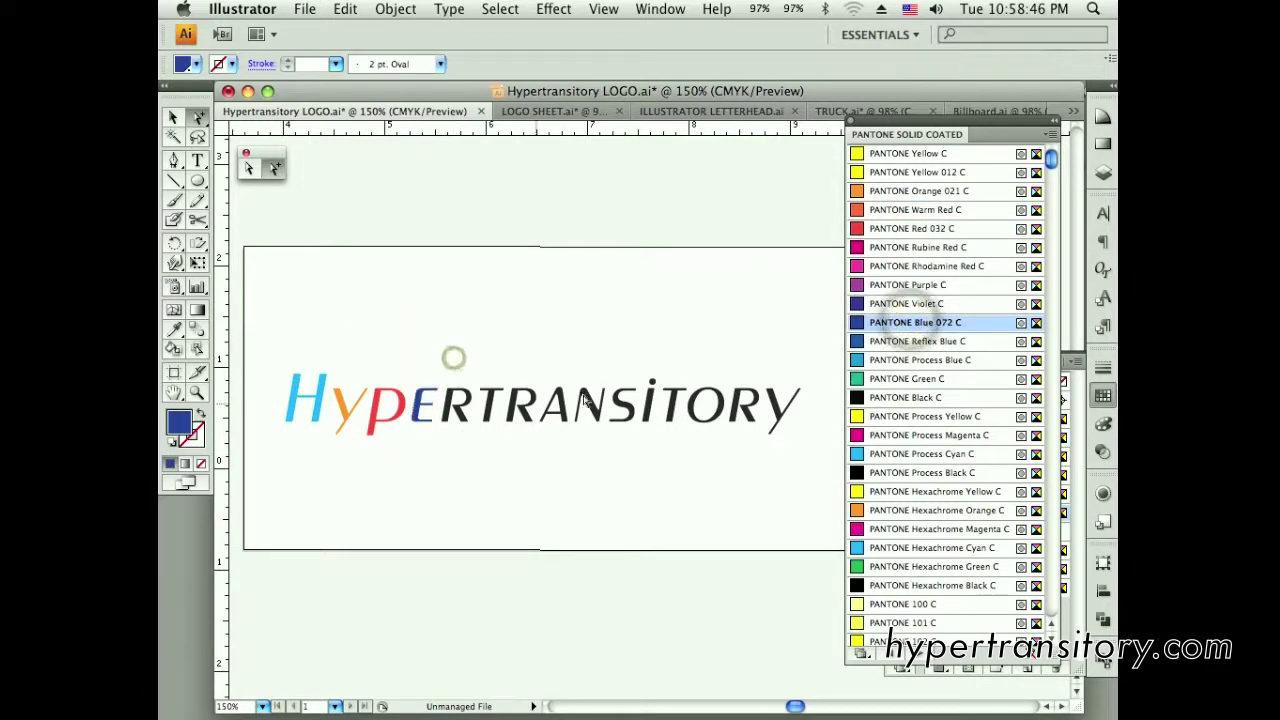
{"action": "left_click", "coordinate": [915, 397]}
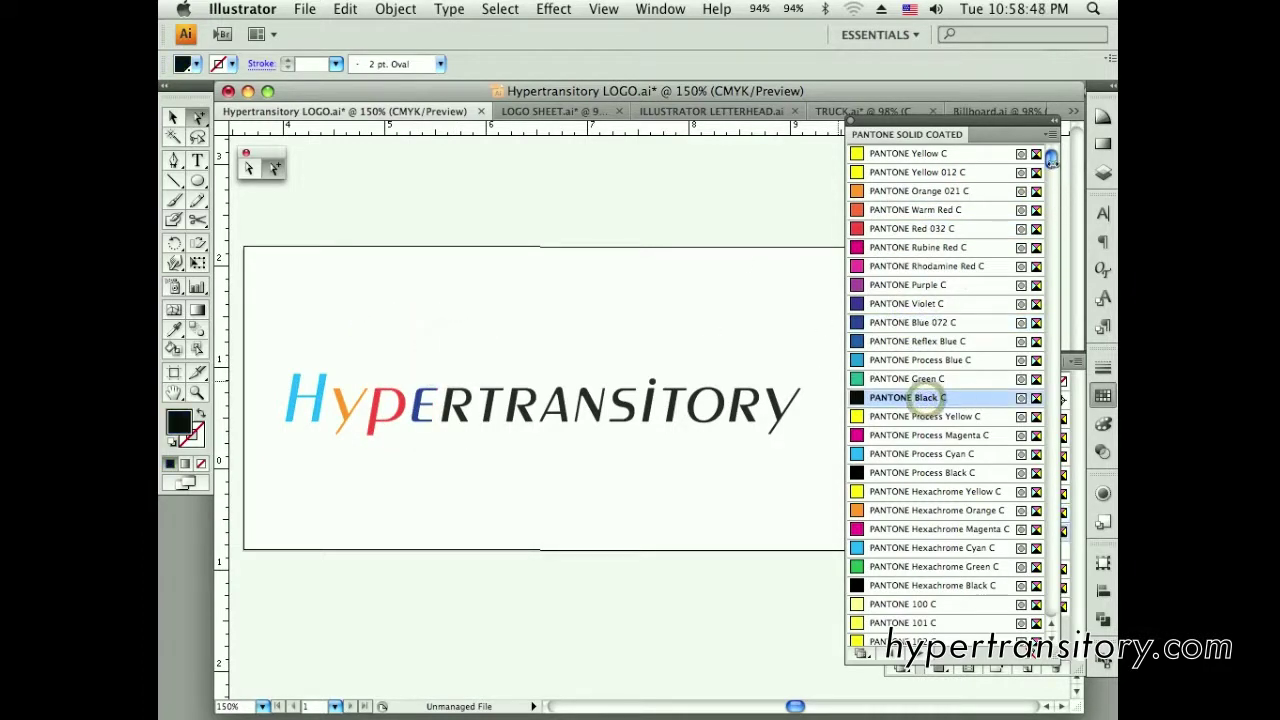
Fill the first R with PANTONE 308 C, T with 2975 C and second R with 294 C
{"action": "scroll", "coordinate": [929, 400], "scroll_direction": "down", "scroll_amount": 15}
{"action": "left_click_drag", "start_coordinate": [466, 340], "coordinate": [448, 428]}
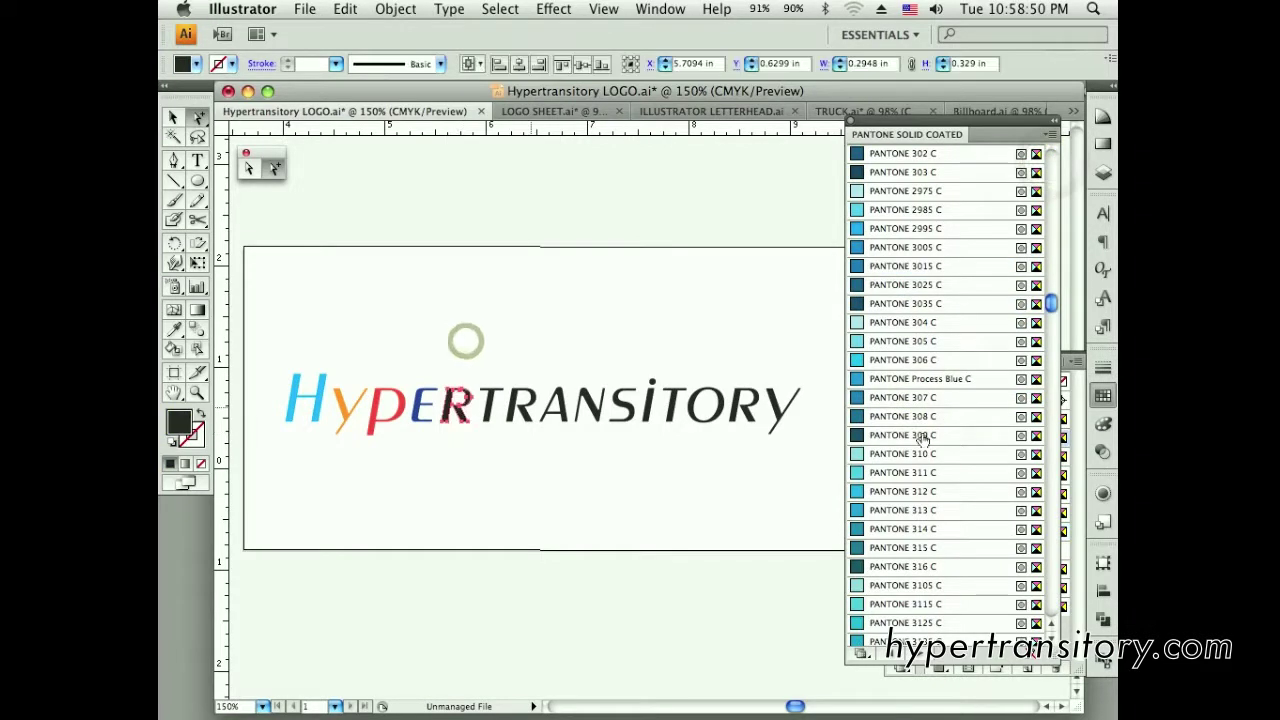
{"action": "left_click", "coordinate": [915, 418]}
{"action": "scroll", "coordinate": [915, 420], "scroll_direction": "up", "scroll_amount": 4}
{"action": "left_click_drag", "start_coordinate": [492, 354], "coordinate": [565, 403]}
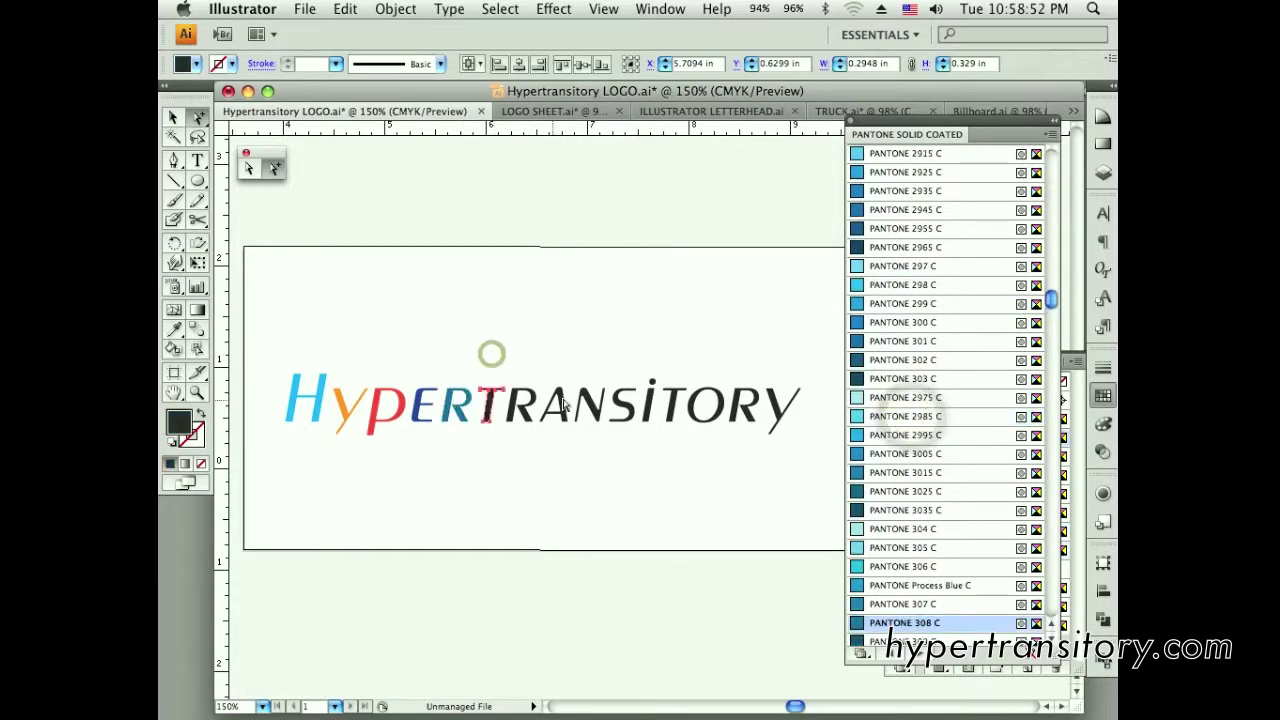
{"action": "left_click", "coordinate": [905, 397]}
{"action": "left_click_drag", "start_coordinate": [519, 348], "coordinate": [530, 430]}
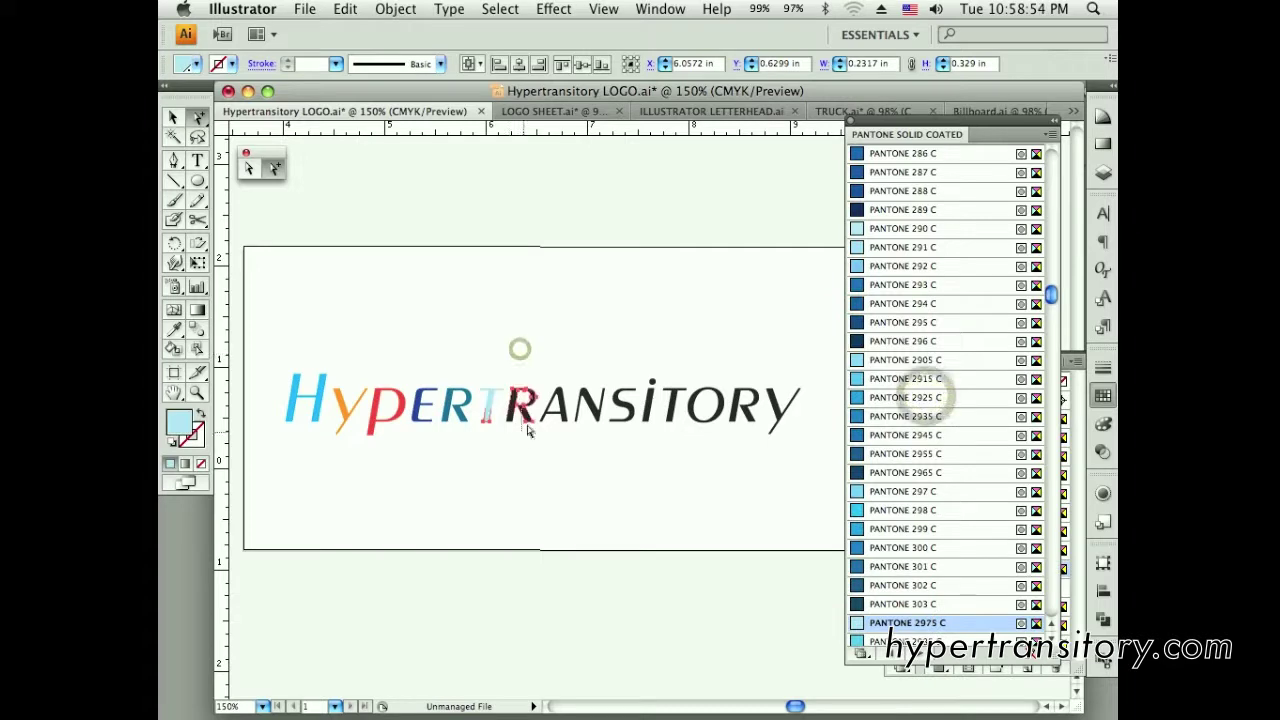
{"action": "left_click", "coordinate": [905, 304]}
{"action": "scroll", "coordinate": [920, 300], "scroll_direction": "up", "scroll_amount": 6}
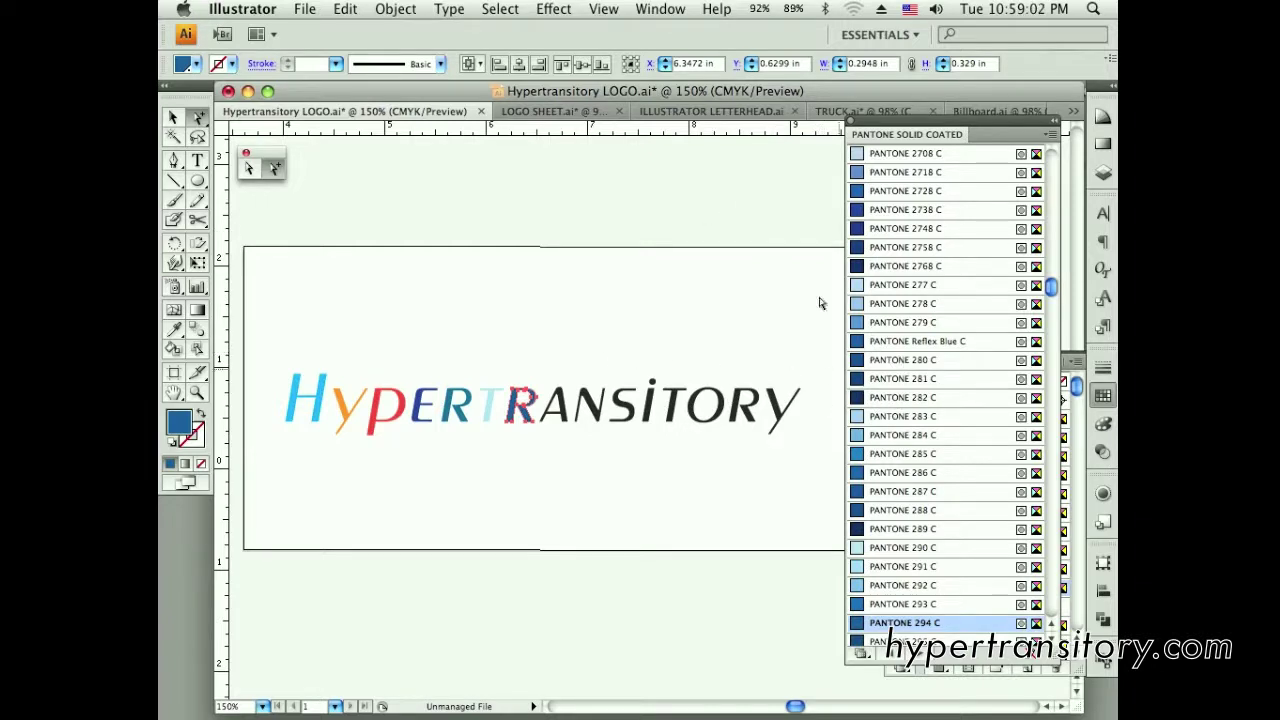
{"action": "left_click", "coordinate": [557, 402]}
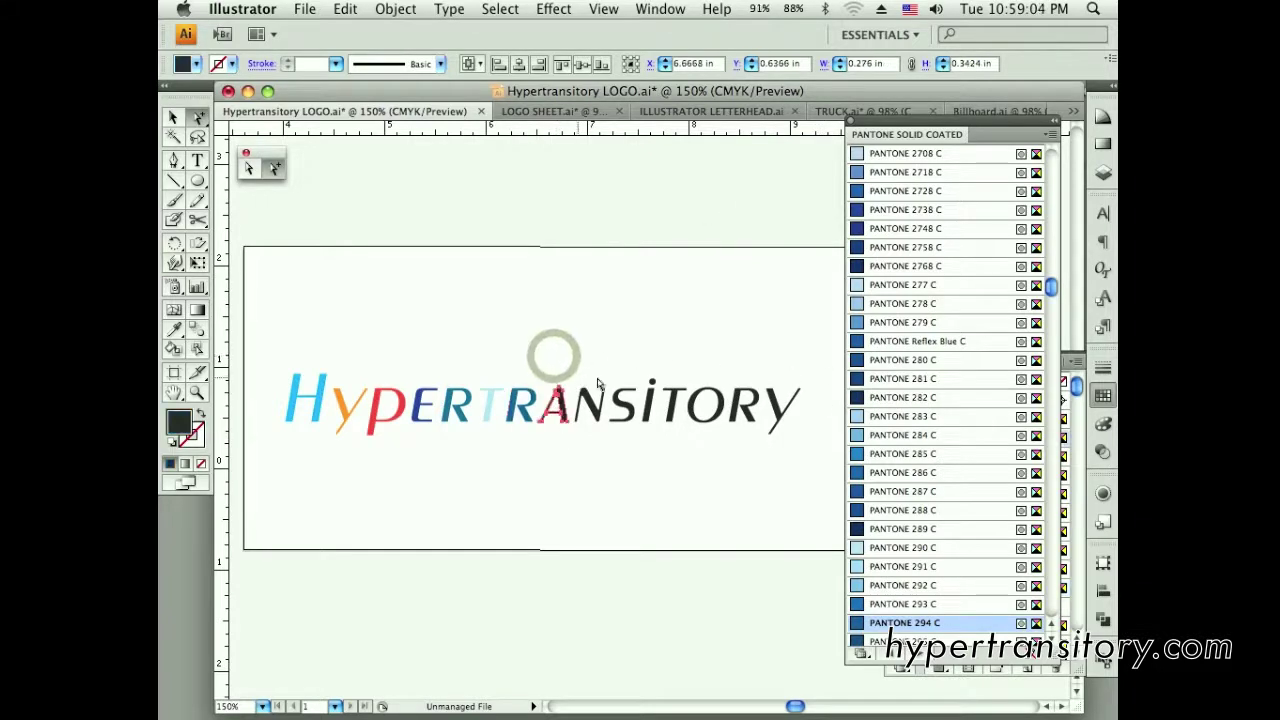
Fill A with PANTONE 327 C, N with 3242 C, S with 404 C and dotted i with 5155 C
{"action": "left_click", "coordinate": [1050, 310]}
{"action": "left_click", "coordinate": [893, 300]}
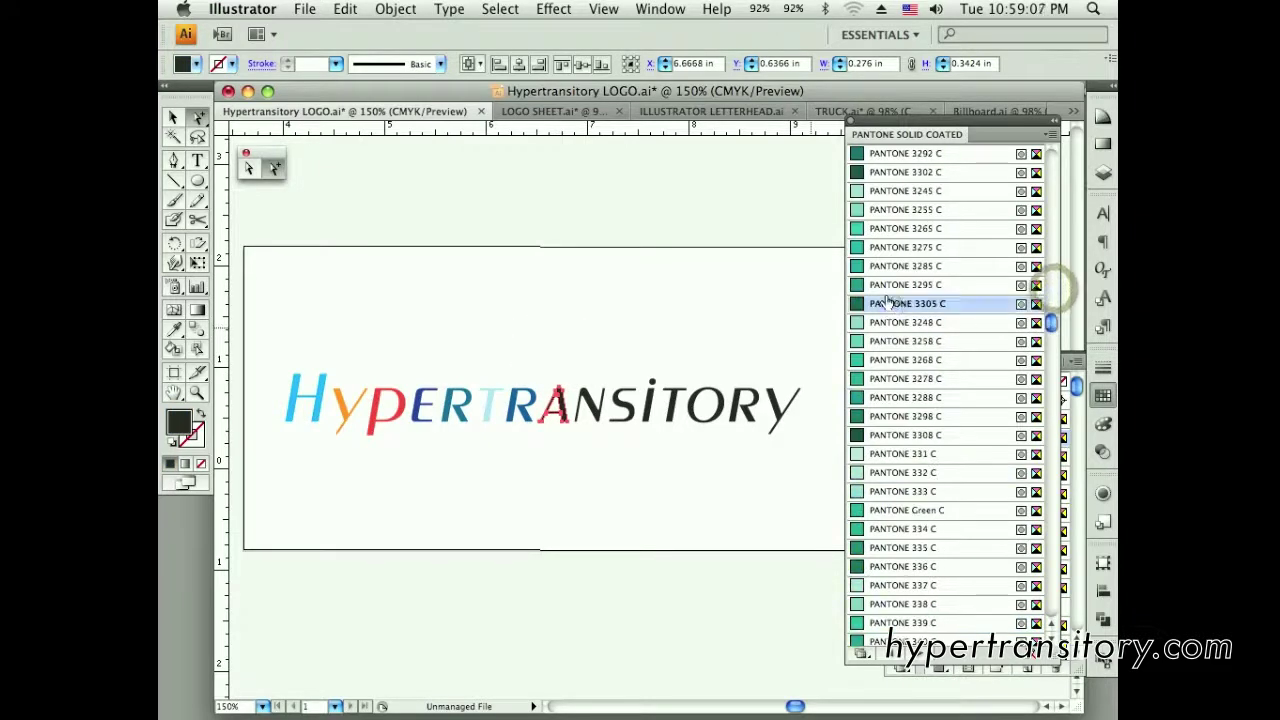
{"action": "left_click", "coordinate": [591, 405]}
{"action": "left_click", "coordinate": [911, 378]}
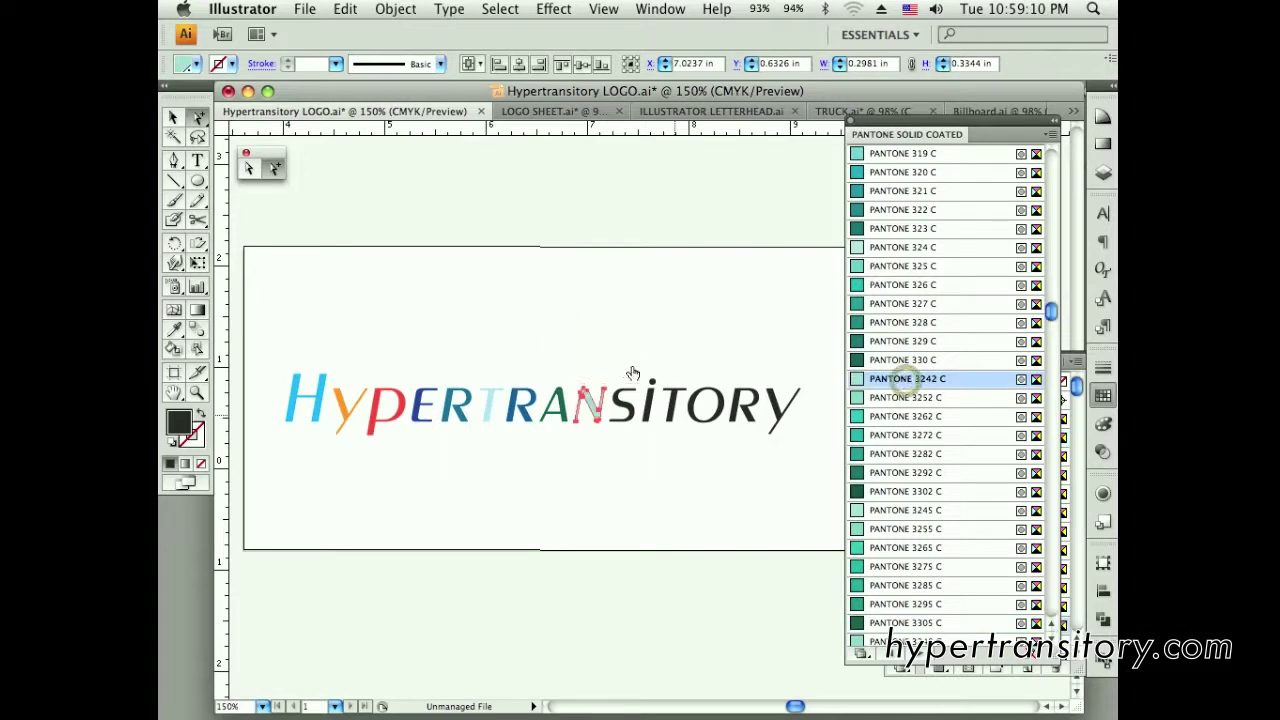
{"action": "left_click", "coordinate": [619, 406]}
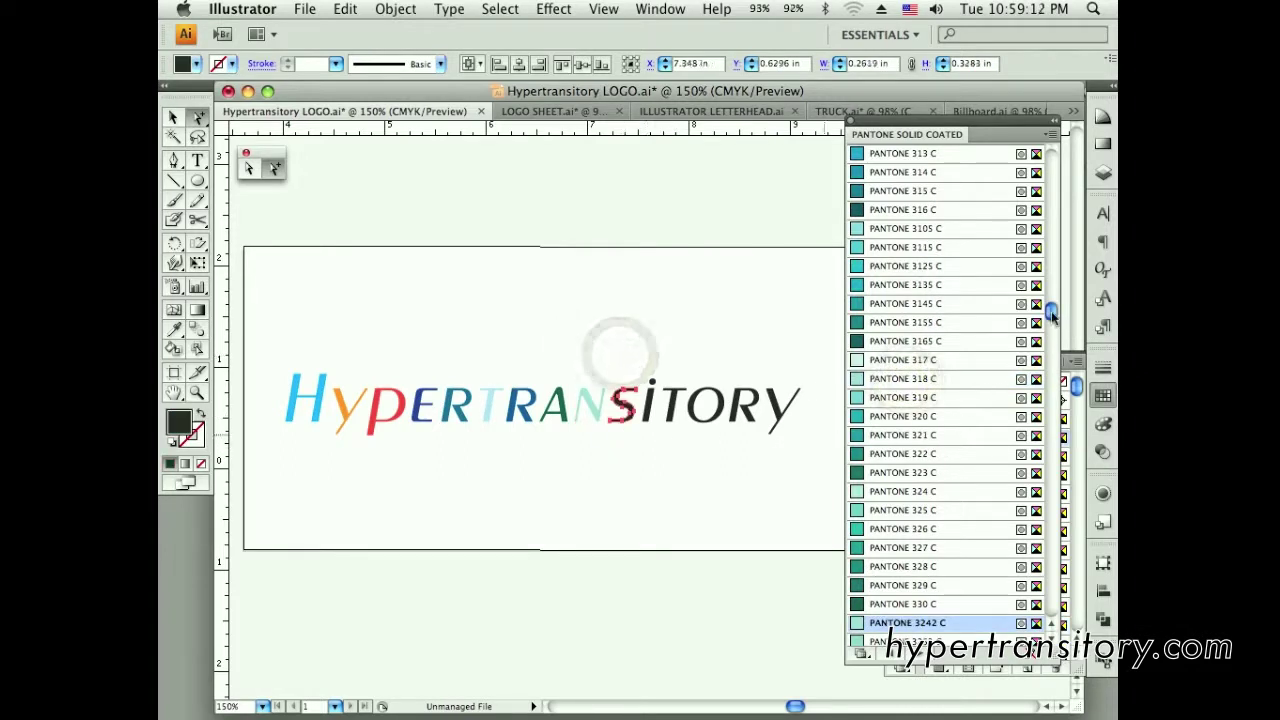
{"action": "left_click", "coordinate": [1052, 360]}
{"action": "left_click", "coordinate": [916, 435]}
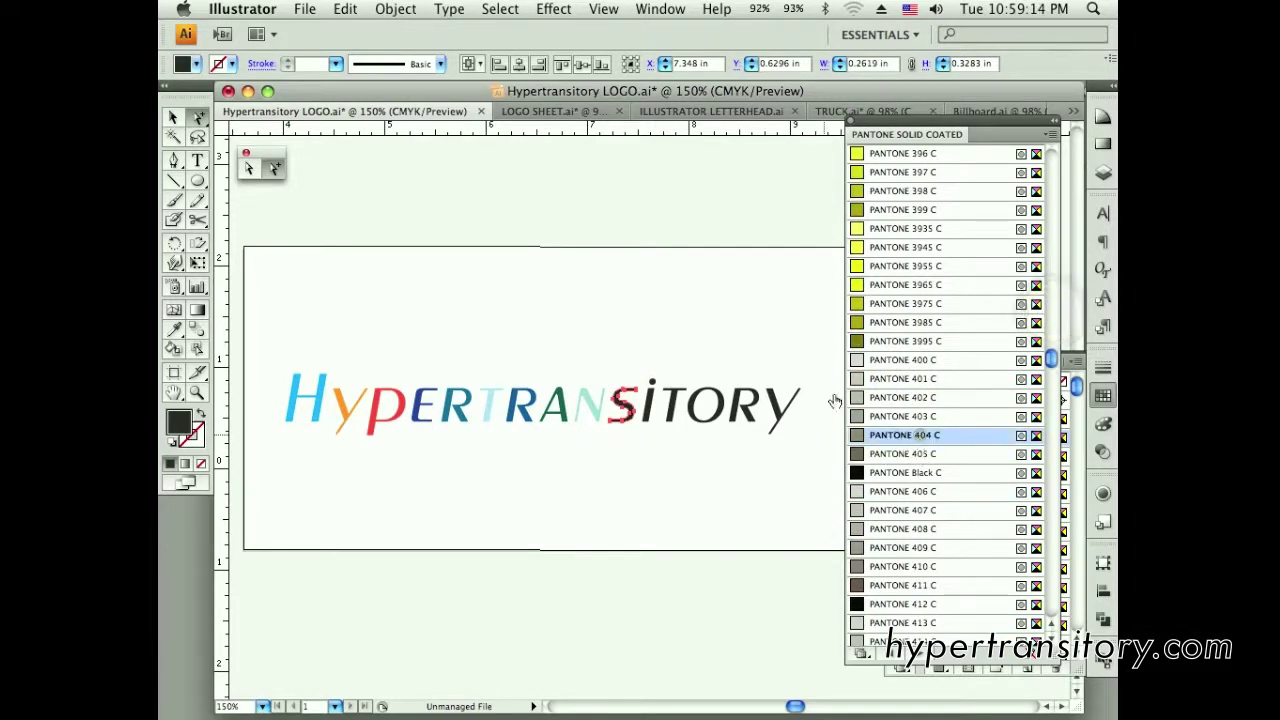
{"action": "left_click", "coordinate": [647, 349]}
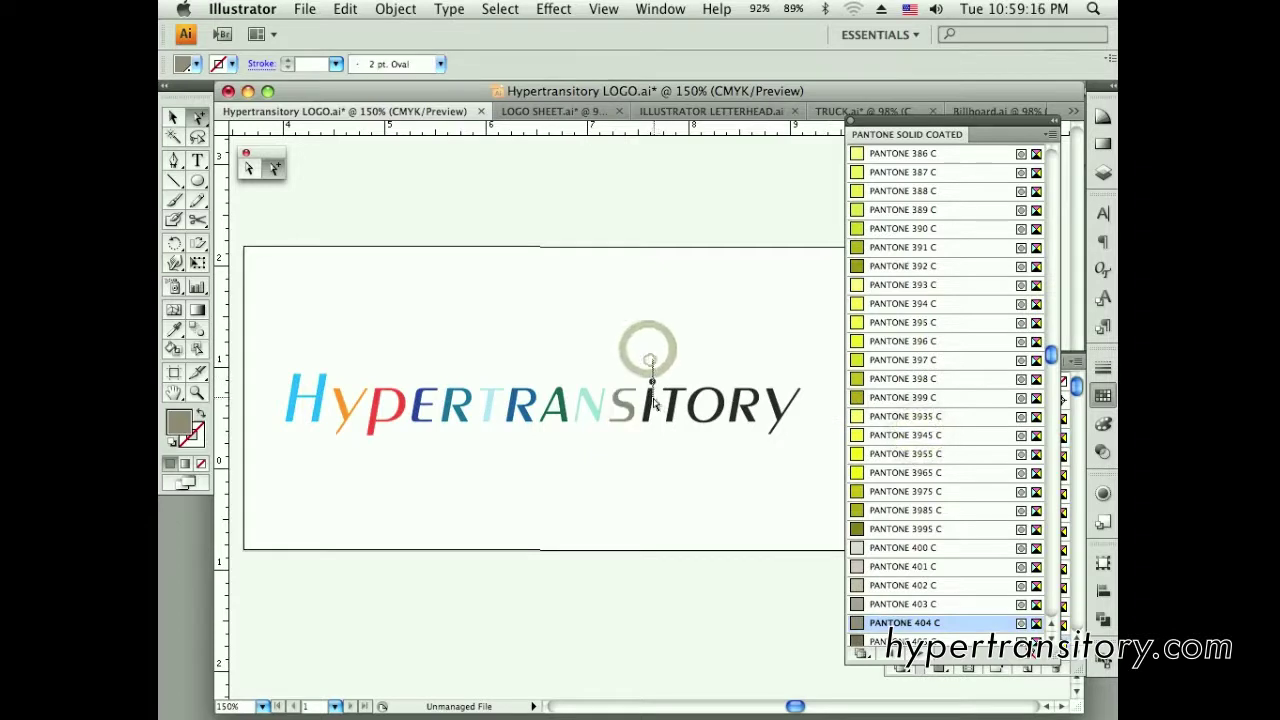
{"action": "left_click", "coordinate": [649, 405]}
{"action": "left_click", "coordinate": [1048, 360]}
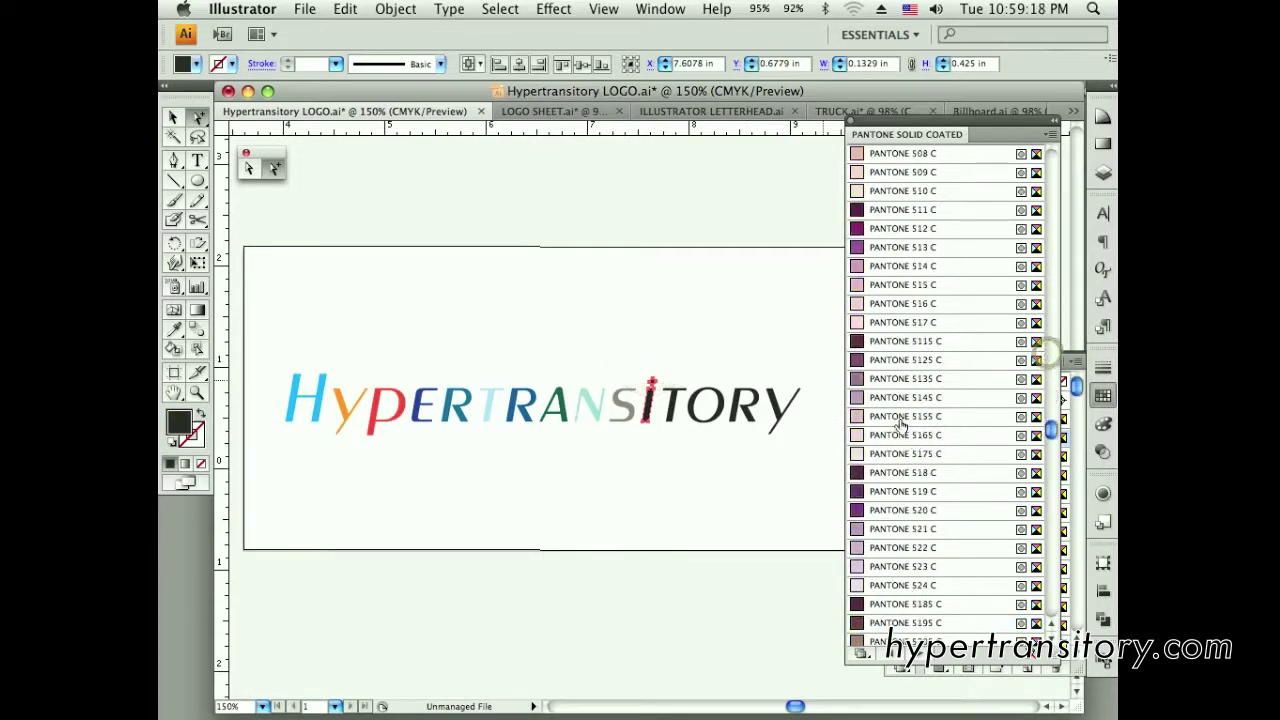
{"action": "left_click", "coordinate": [897, 416]}
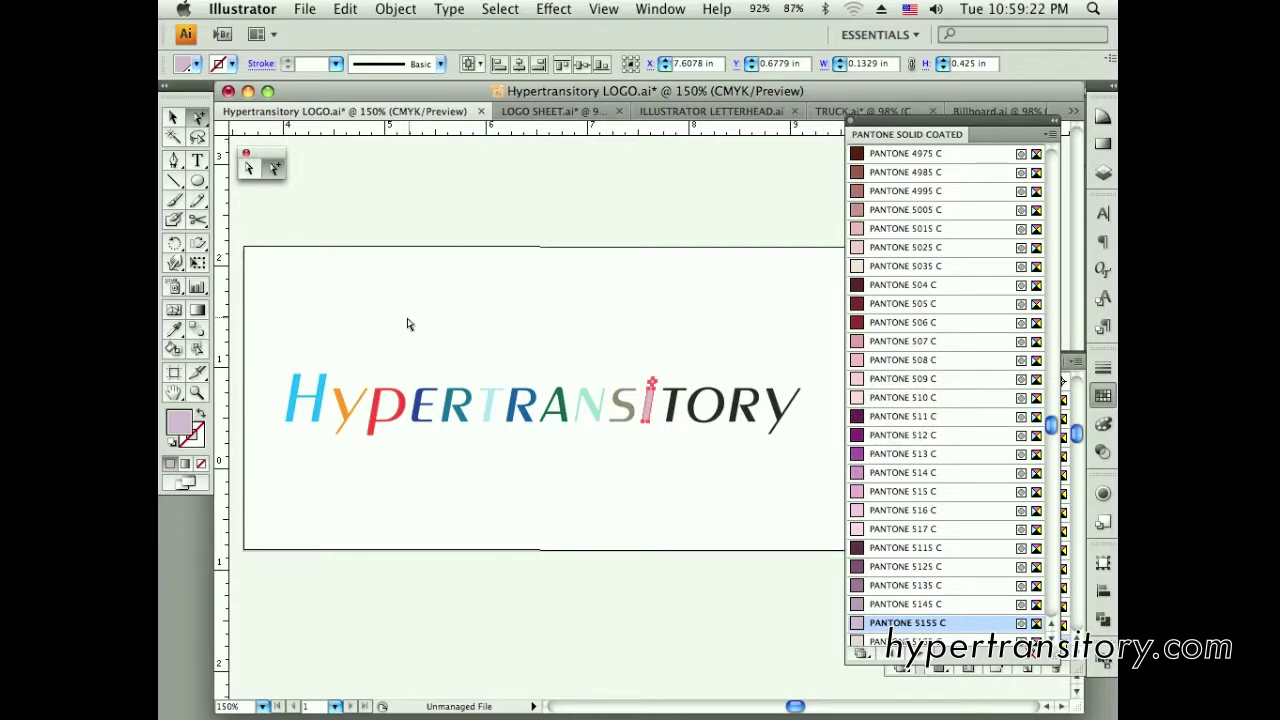
{"action": "left_click", "coordinate": [488, 320]}
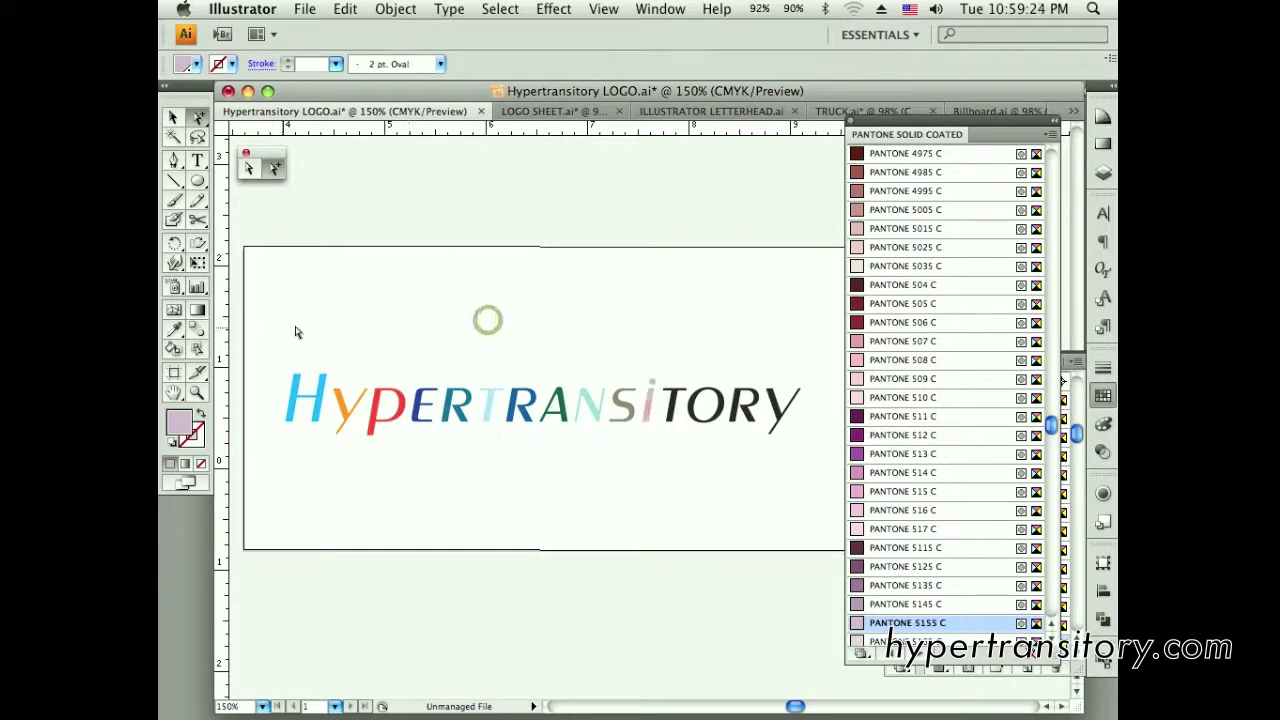
Color T, O (5635 C), R (690 C) and Y (7449 C), then close the Pantone library
{"action": "left_click_drag", "start_coordinate": [1050, 430], "coordinate": [1048, 480]}
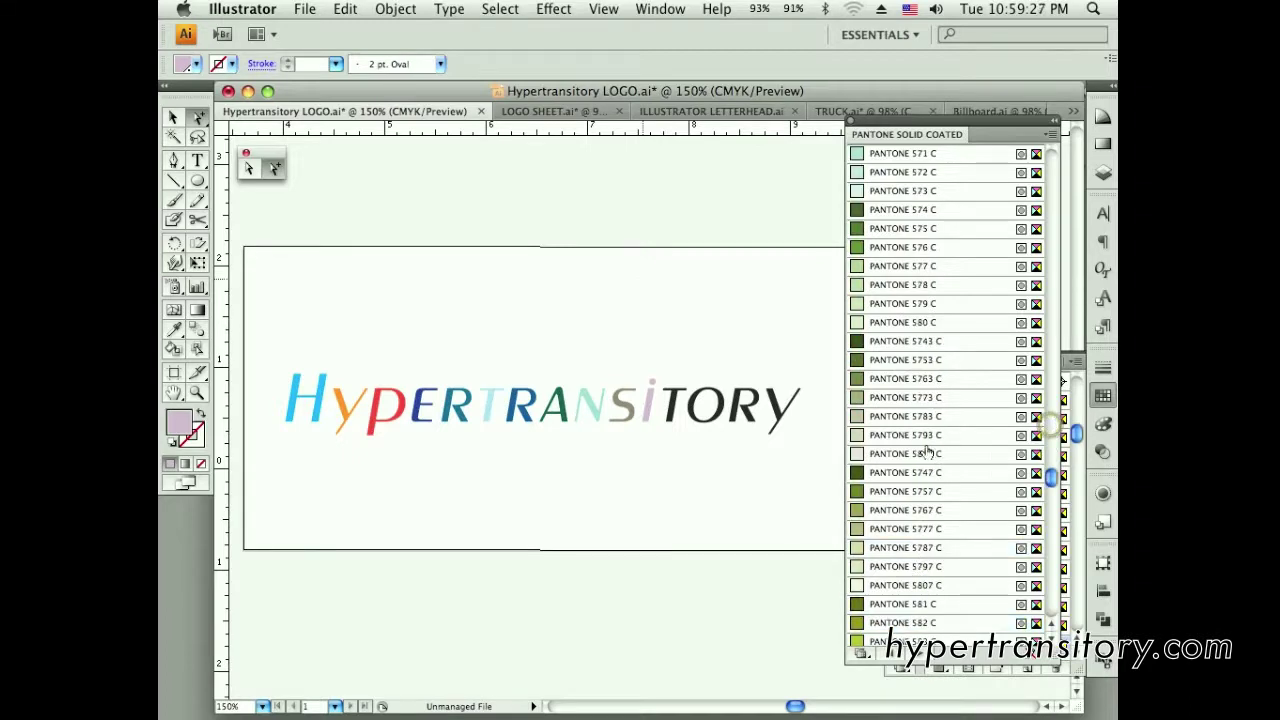
{"action": "left_click", "coordinate": [912, 378]}
{"action": "left_click", "coordinate": [671, 356]}
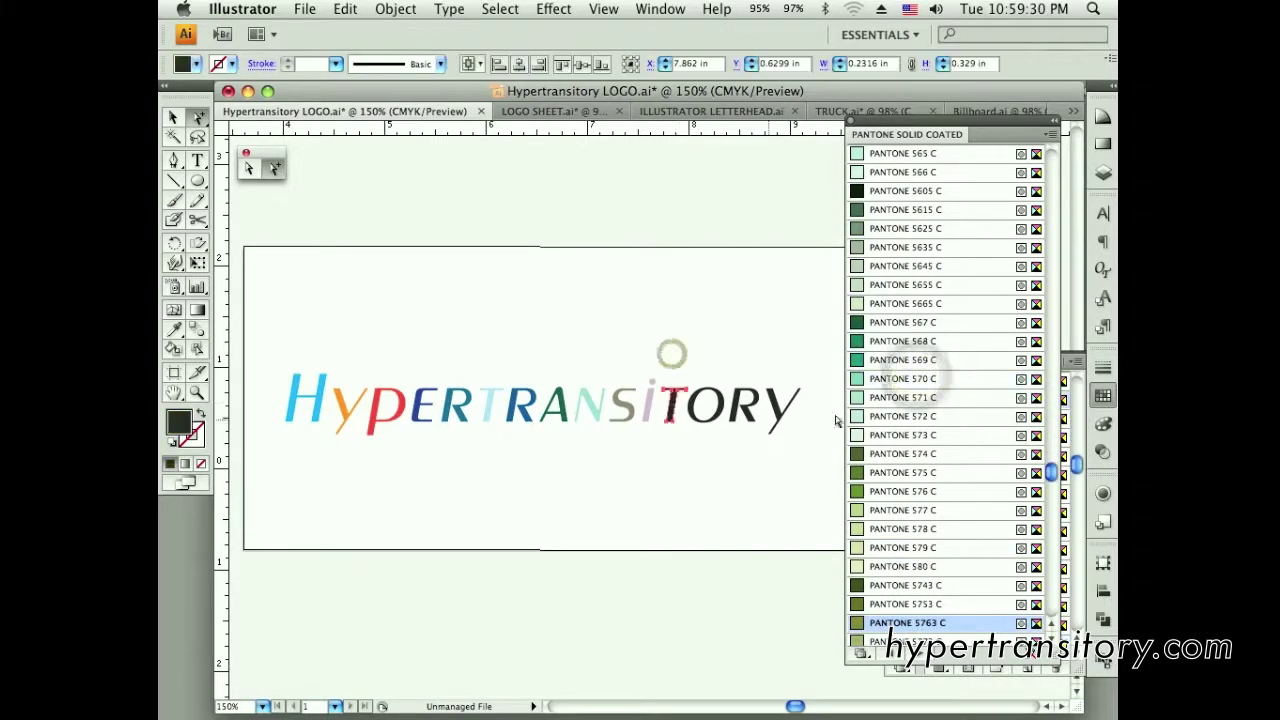
{"action": "left_click", "coordinate": [706, 398]}
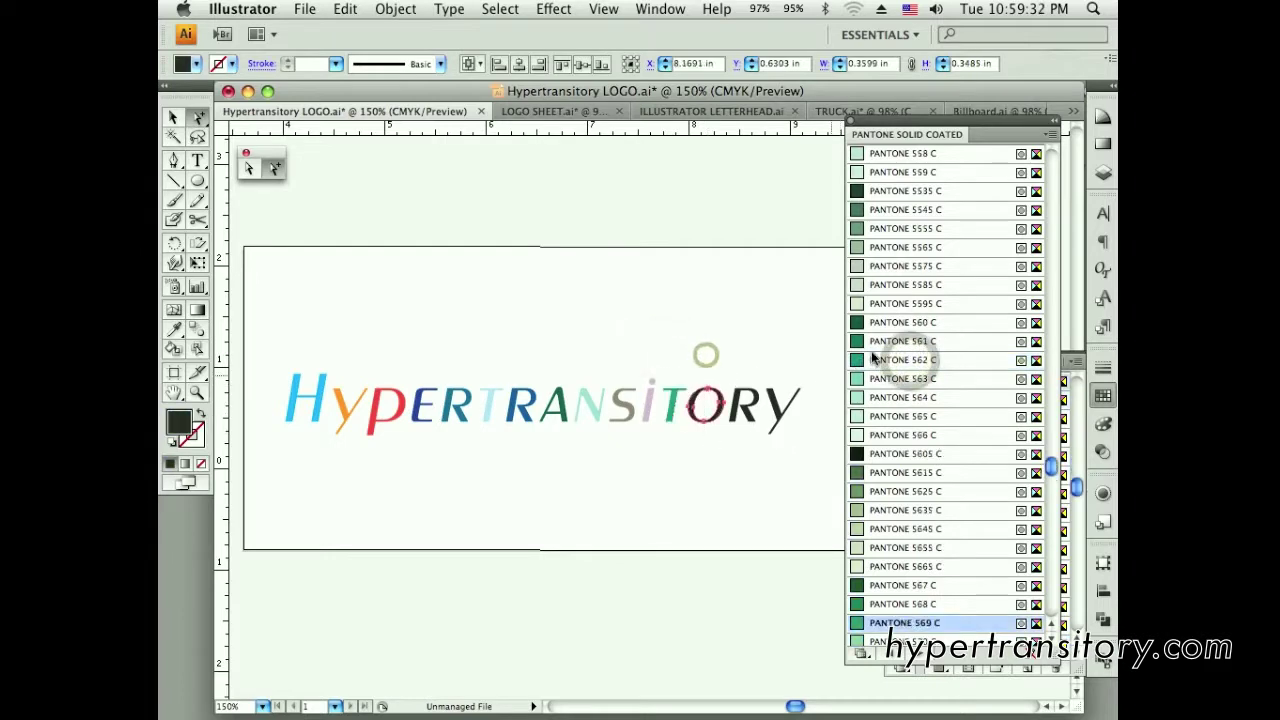
{"action": "left_click", "coordinate": [914, 514]}
{"action": "left_click", "coordinate": [747, 402]}
{"action": "left_click_drag", "start_coordinate": [1051, 465], "coordinate": [1051, 520]}
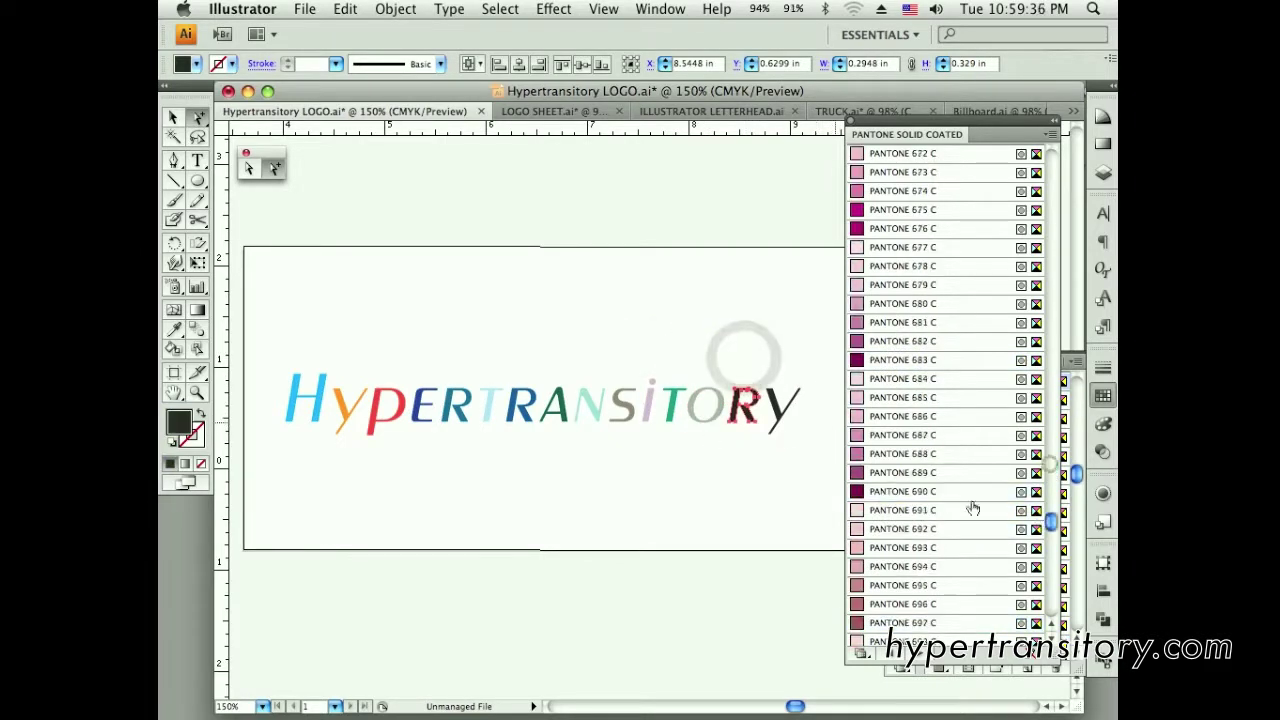
{"action": "left_click", "coordinate": [902, 491]}
{"action": "left_click", "coordinate": [778, 358]}
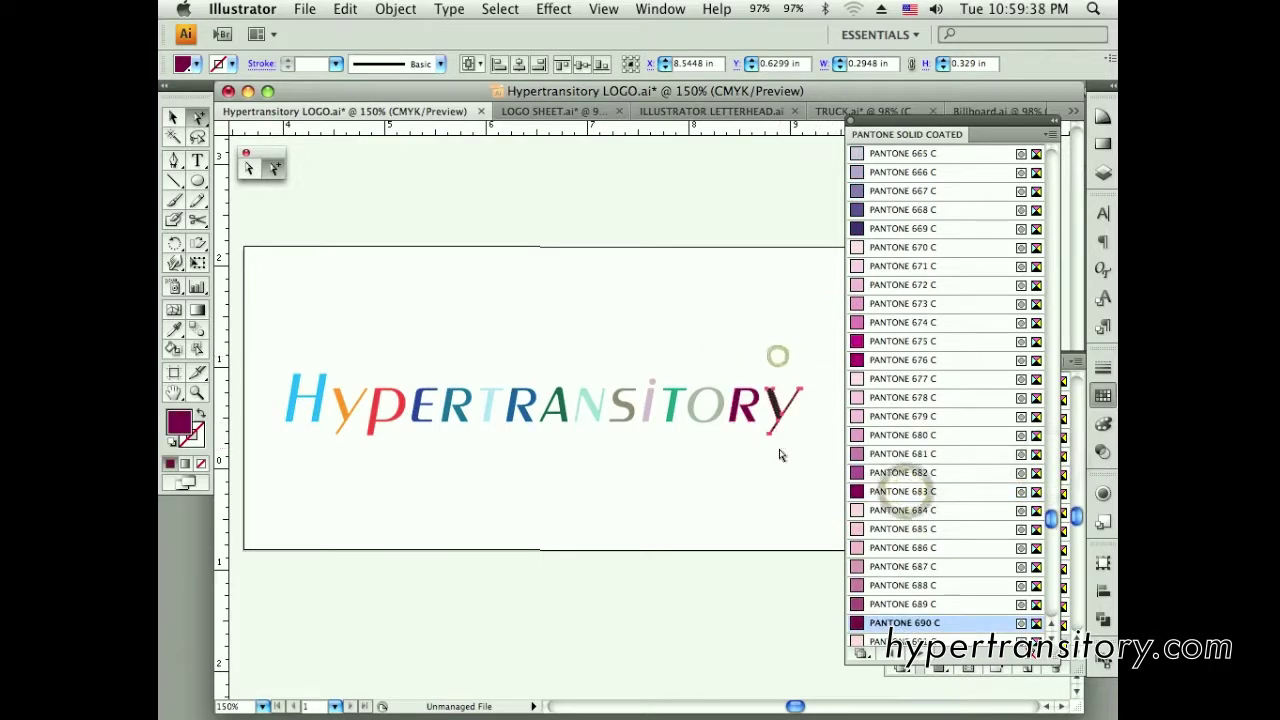
{"action": "left_click_drag", "start_coordinate": [1051, 515], "coordinate": [1051, 548]}
{"action": "left_click", "coordinate": [920, 530]}
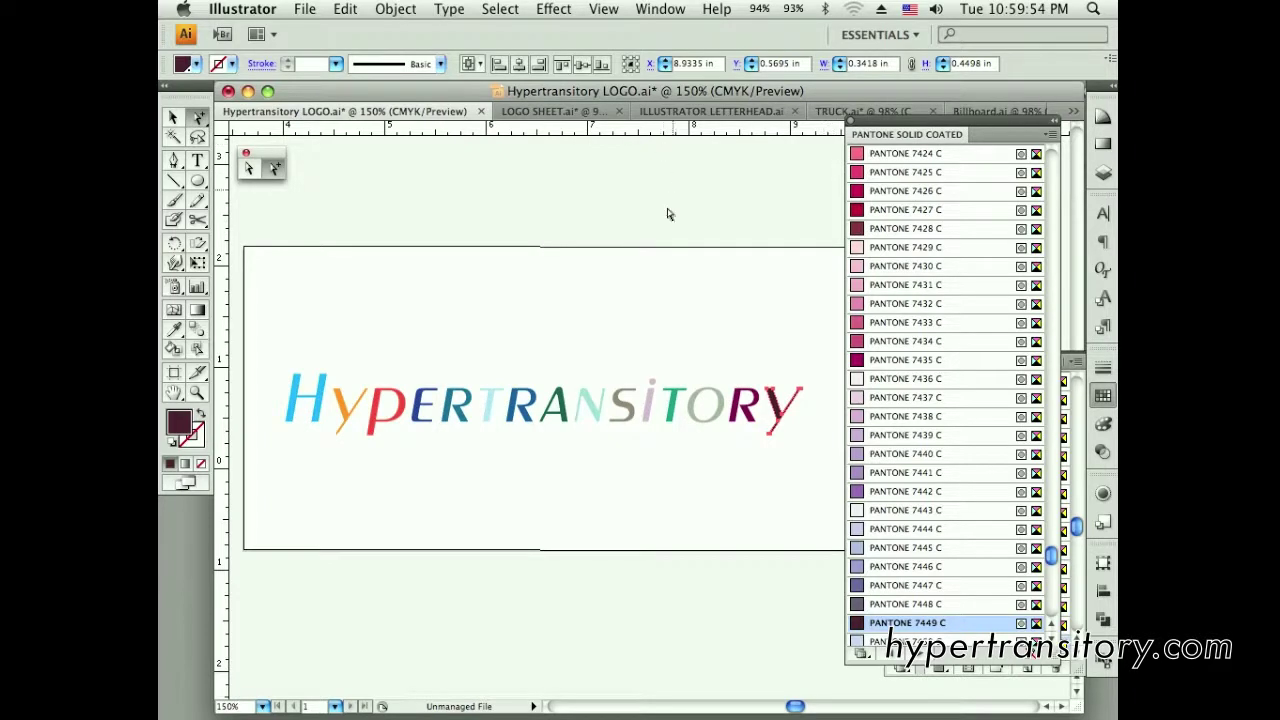
{"action": "left_click", "coordinate": [849, 122]}
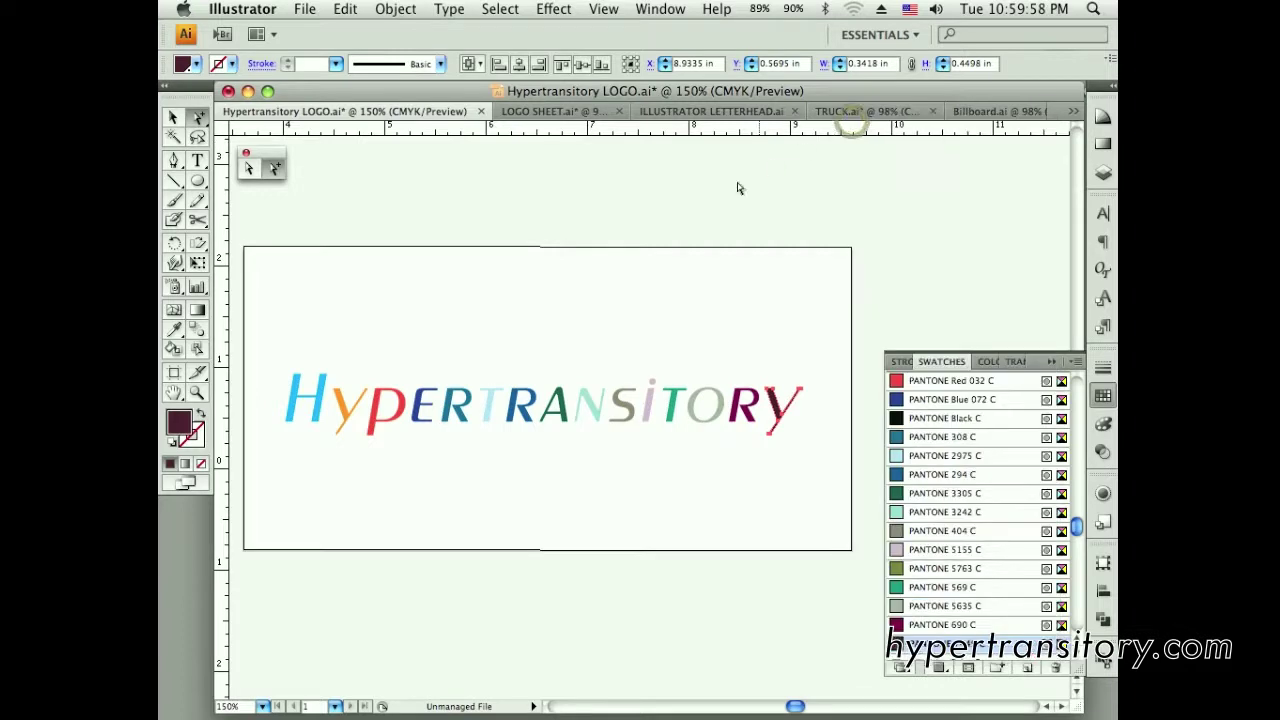
Fill the entire Hypertransitory text with the Black swatch and select all unused swatches
{"action": "left_click_drag", "start_coordinate": [263, 334], "coordinate": [829, 474]}
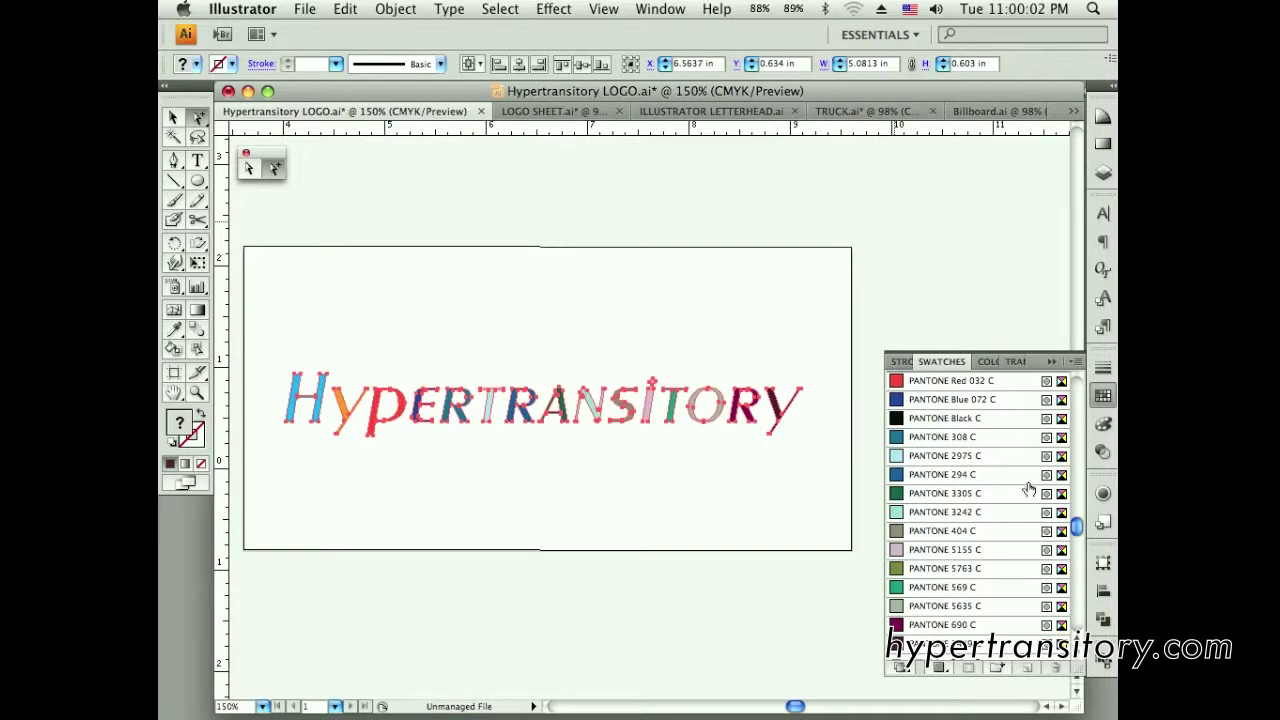
{"action": "left_click_drag", "start_coordinate": [1078, 533], "coordinate": [1077, 385]}
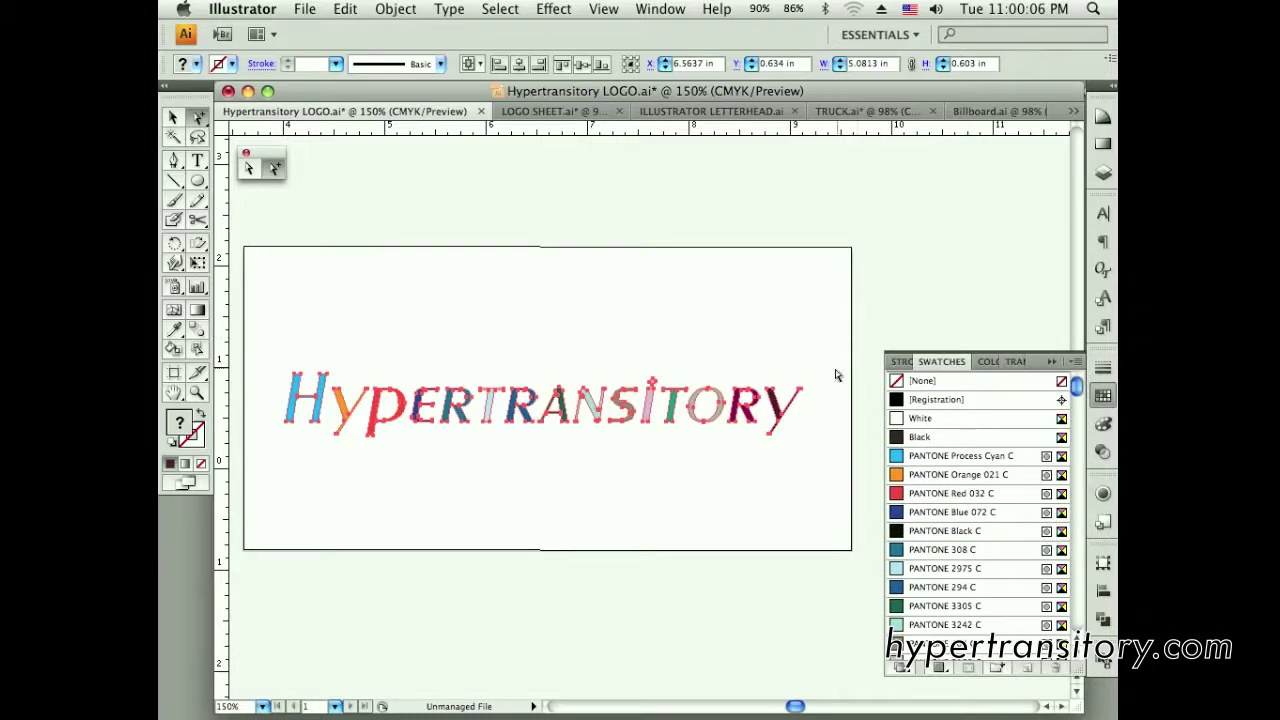
{"action": "left_click", "coordinate": [920, 438]}
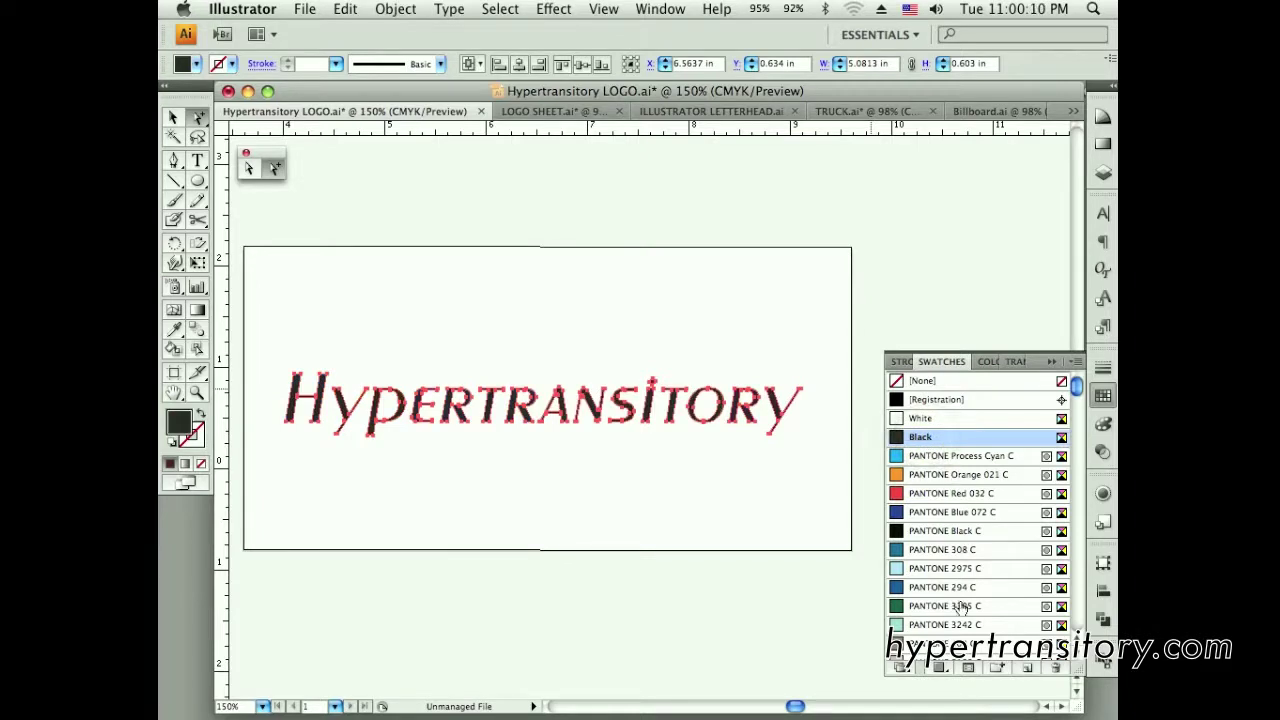
{"action": "left_click", "coordinate": [1074, 363]}
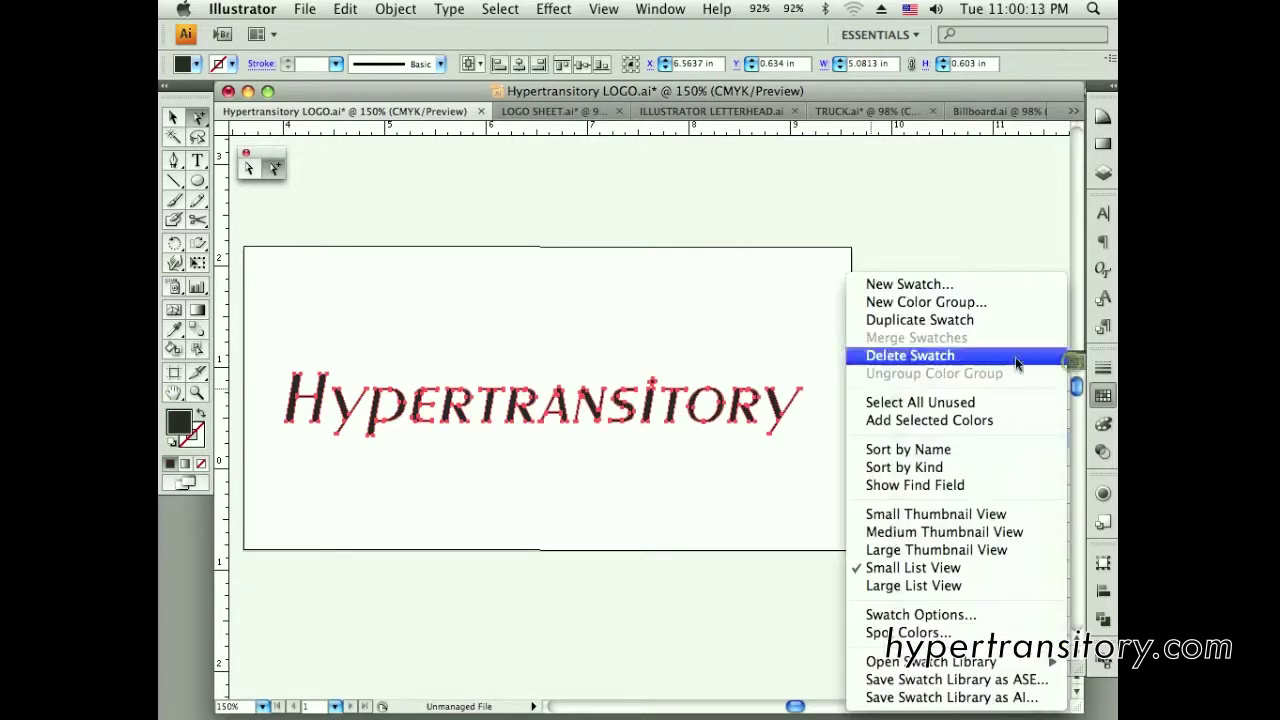
{"action": "left_click", "coordinate": [967, 408]}
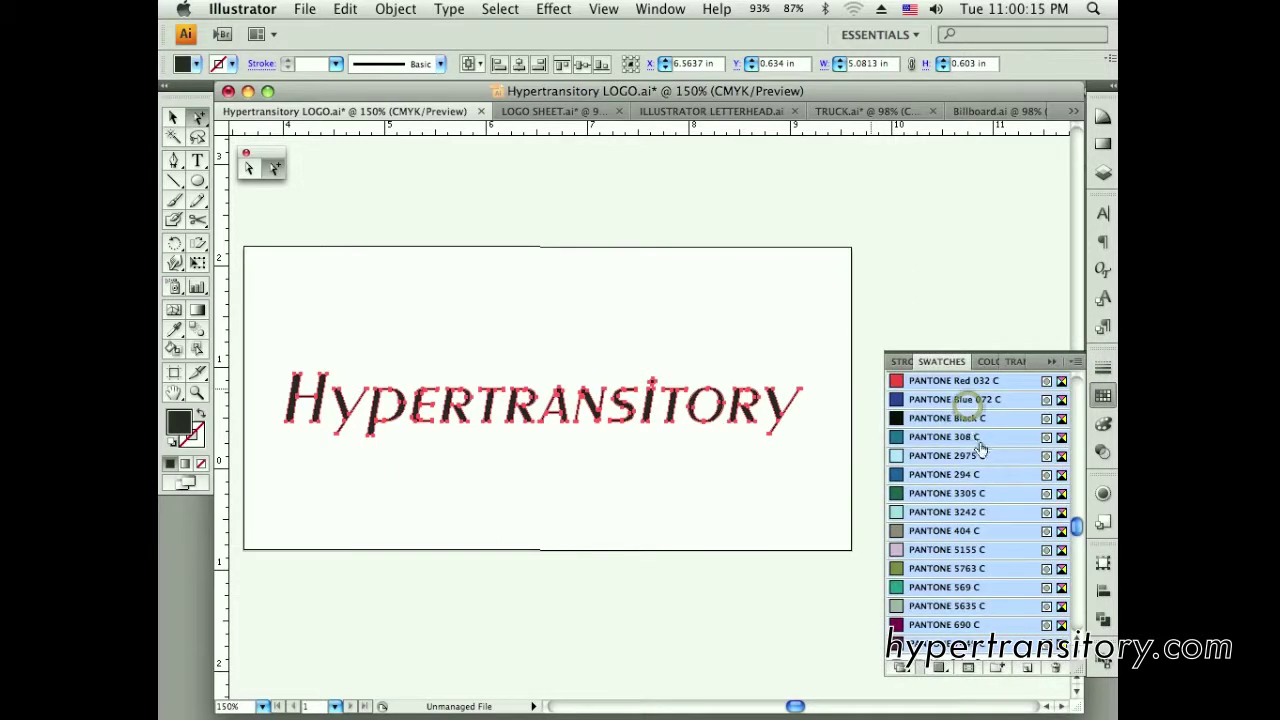
Delete the unused swatches, deselect the text and switch to LOGO SHEET.ai
{"action": "left_click", "coordinate": [1055, 667]}
{"action": "left_click", "coordinate": [805, 240]}
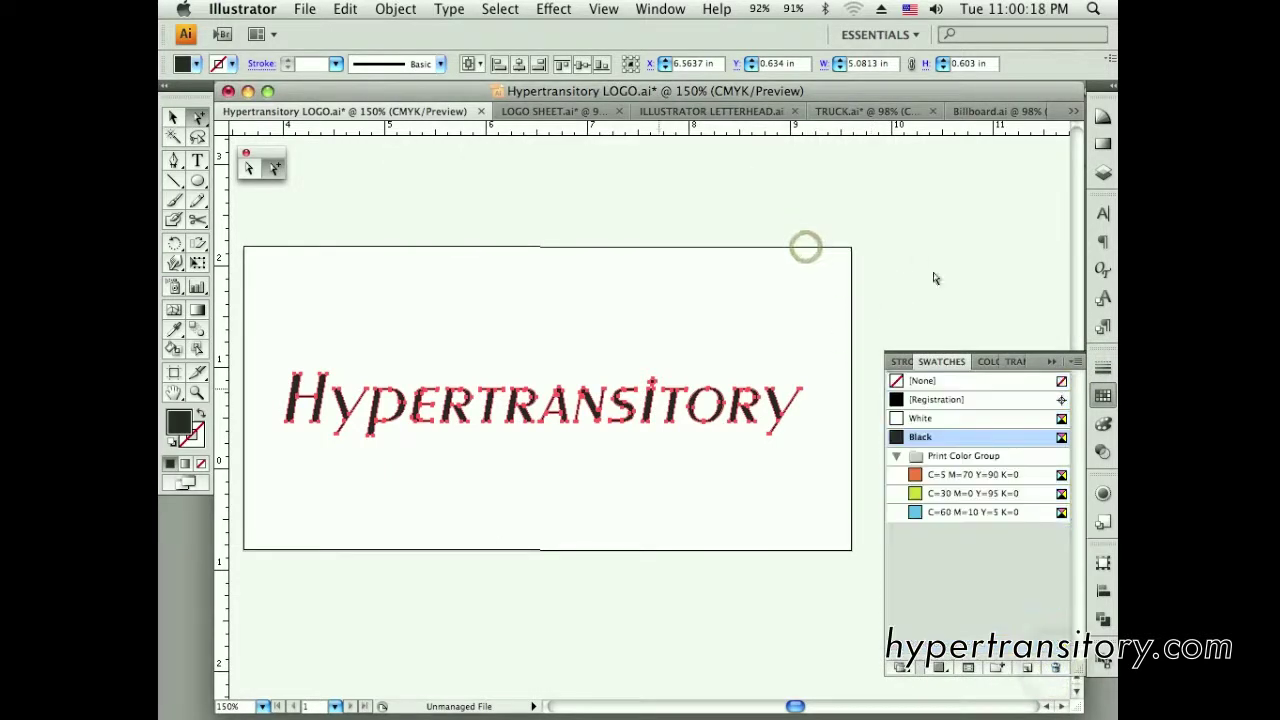
{"action": "left_click", "coordinate": [1050, 361]}
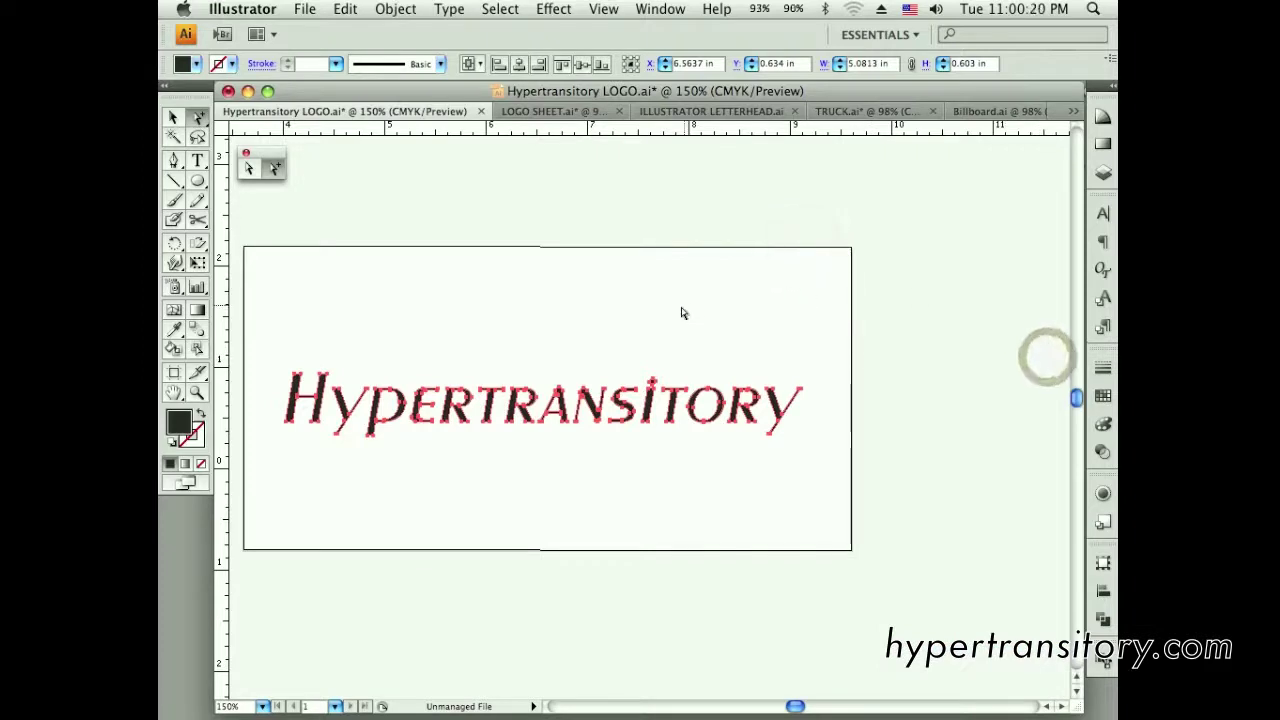
{"action": "left_click_drag", "start_coordinate": [670, 313], "coordinate": [743, 303]}
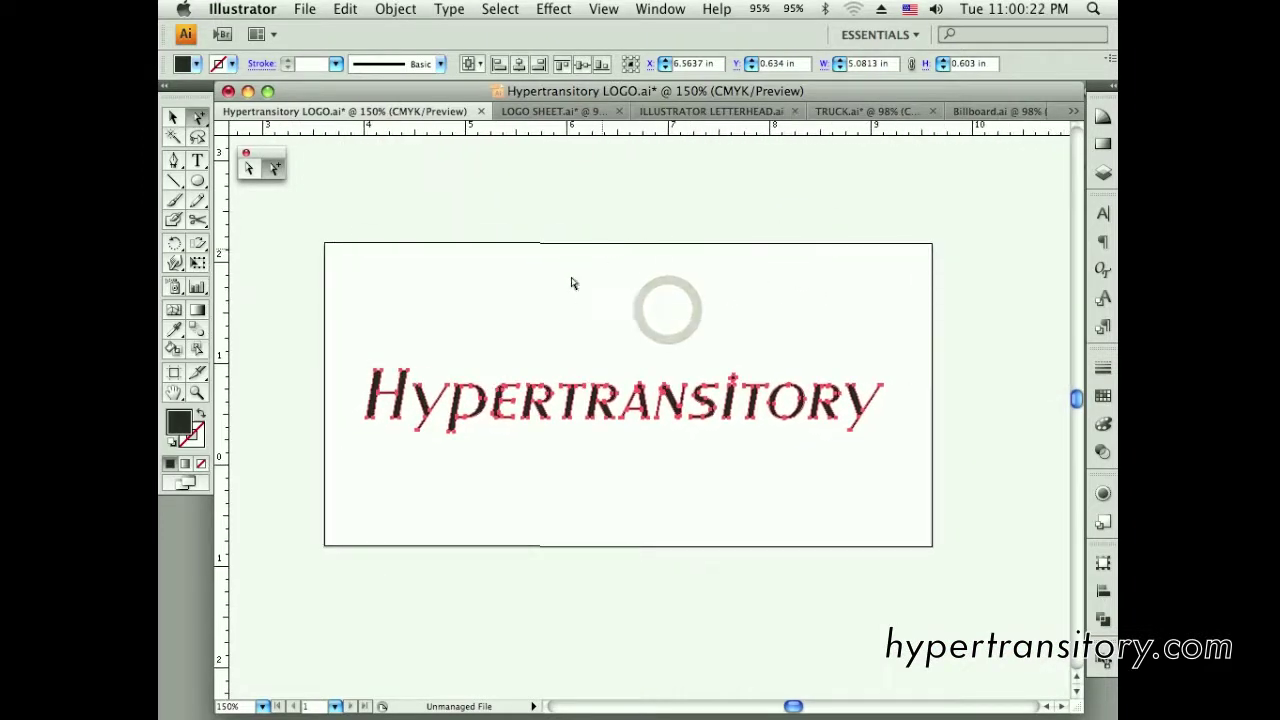
{"action": "left_click", "coordinate": [573, 305]}
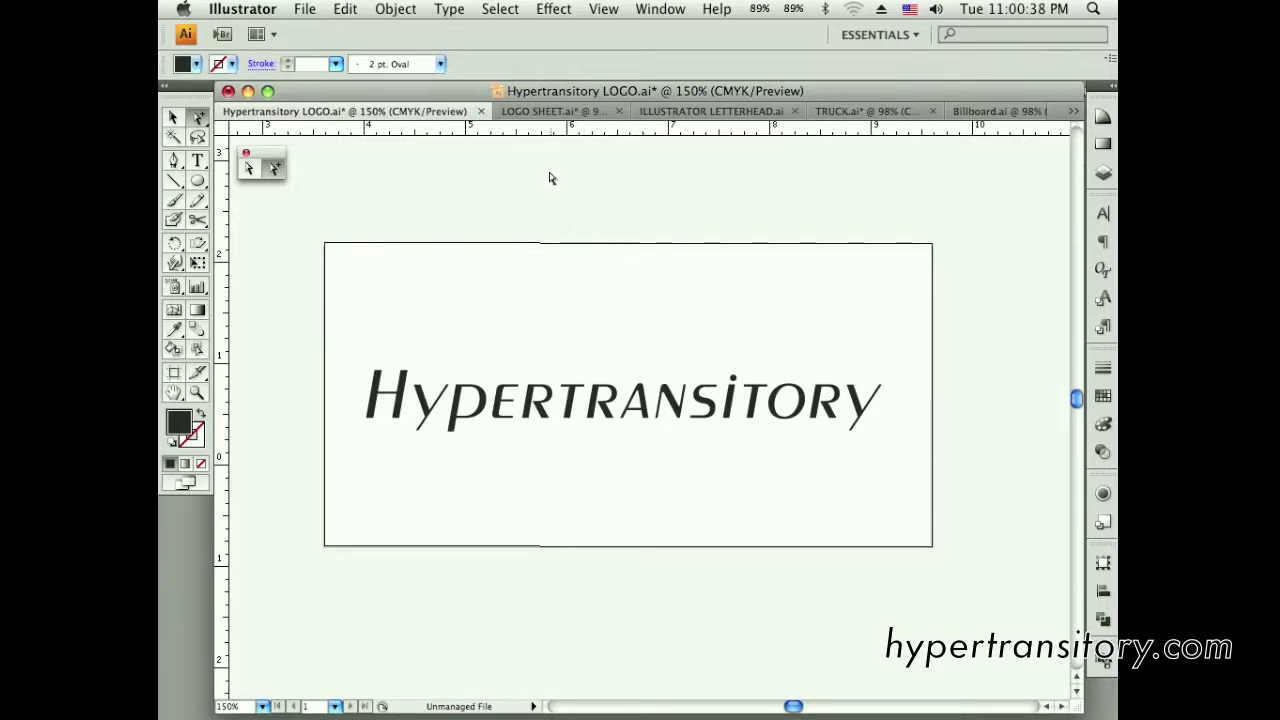
{"action": "mouse_move", "coordinate": [555, 114]}
{"action": "left_mouse_down"}
{"action": "mouse_move", "coordinate": [557, 140]}
{"action": "mouse_move", "coordinate": [556, 120]}
{"action": "left_mouse_up"}
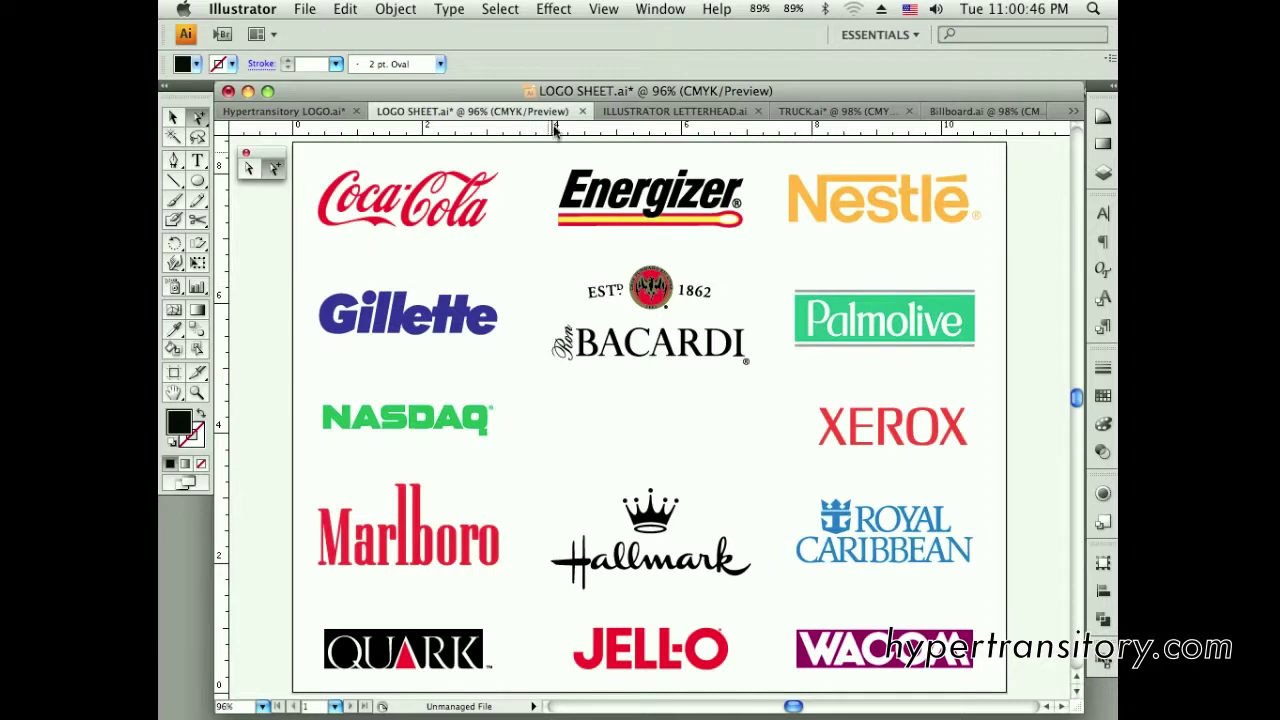
Glance at the letterhead and logo sheet, then return to Hypertransitory LOGO.ai
{"action": "key", "text": "ctrl+Tab"}
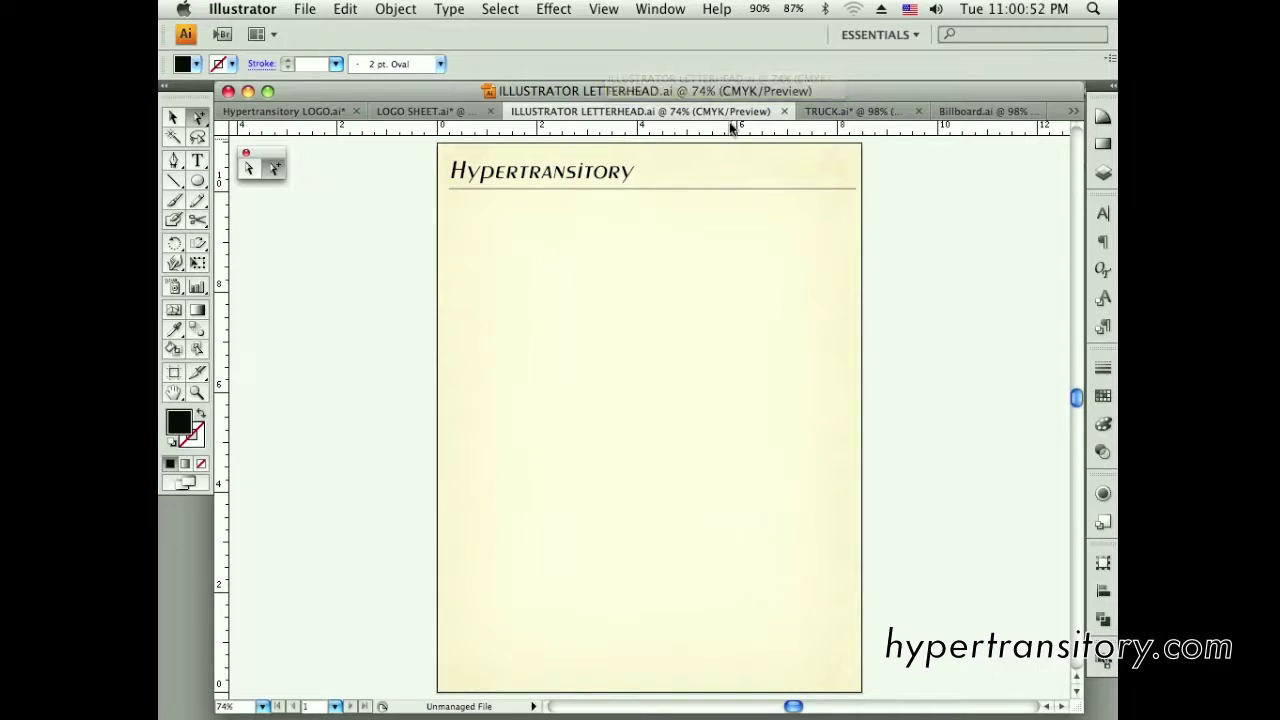
{"action": "key", "text": "ctrl+shift+Tab"}
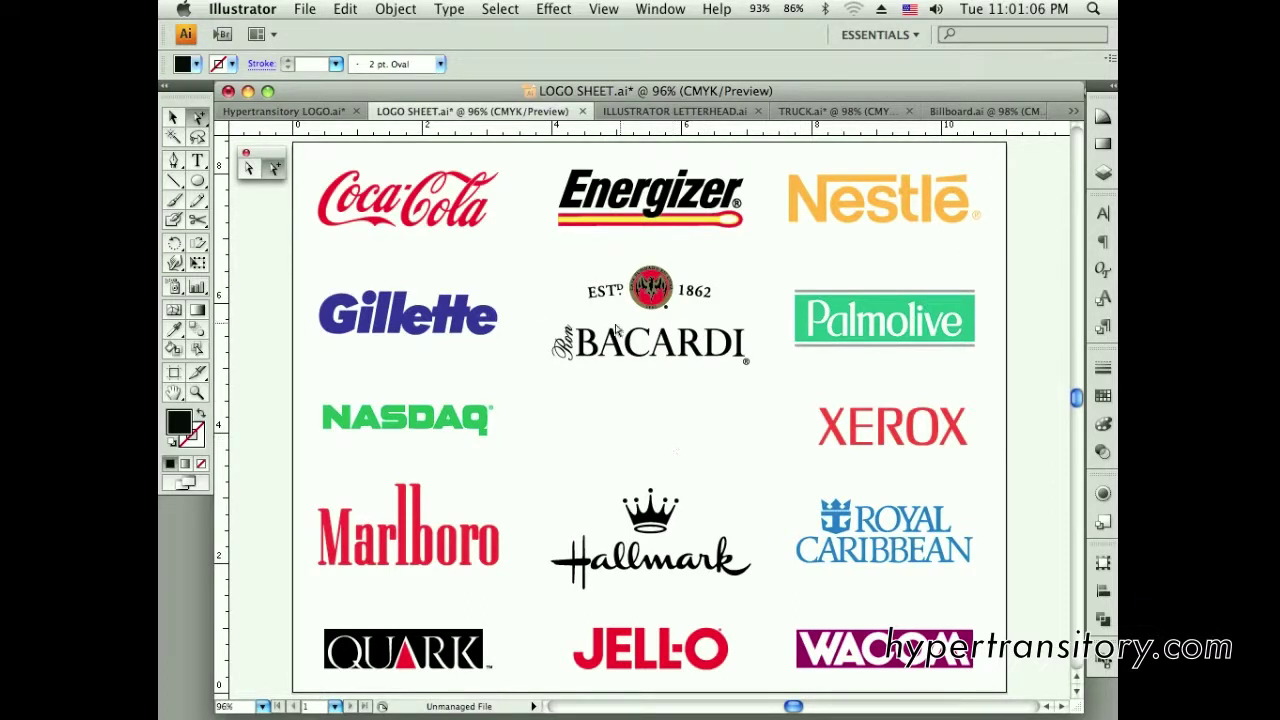
{"action": "left_click", "coordinate": [305, 111]}
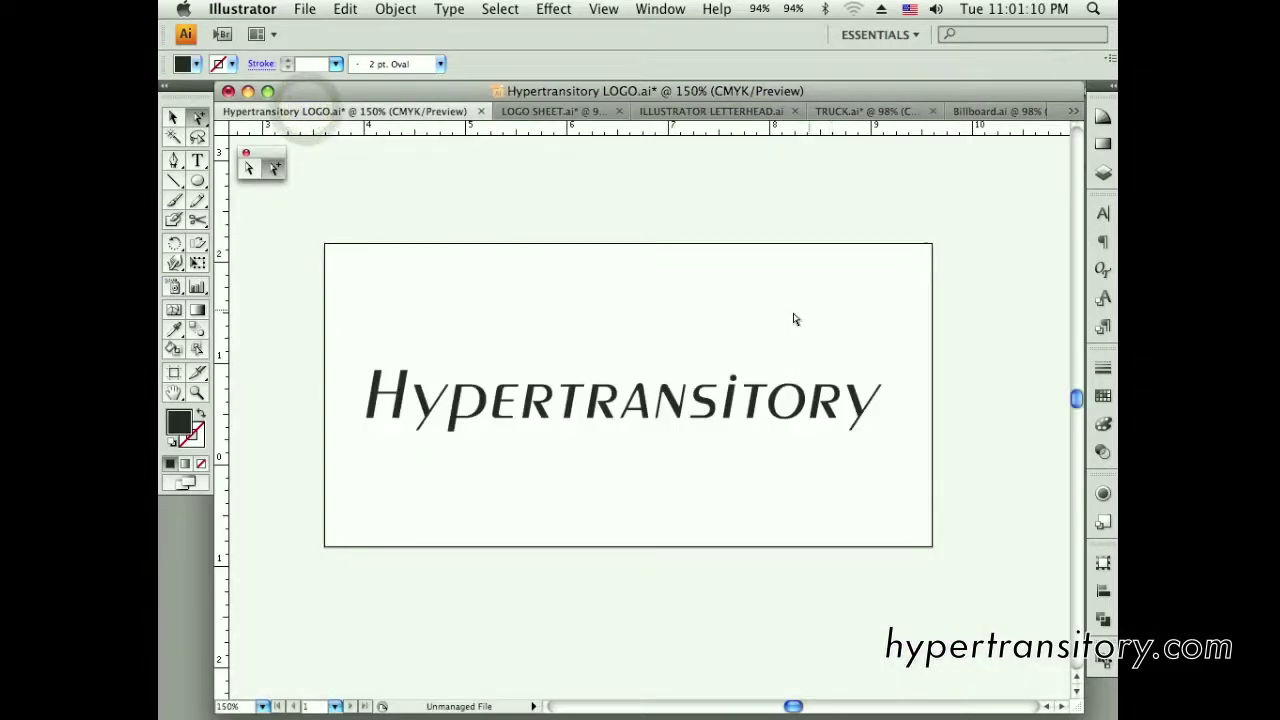
Show the Vertical layer, hide Horizontal, select the H artwork and go to LOGO SHEET.ai
{"action": "key", "text": "F7"}
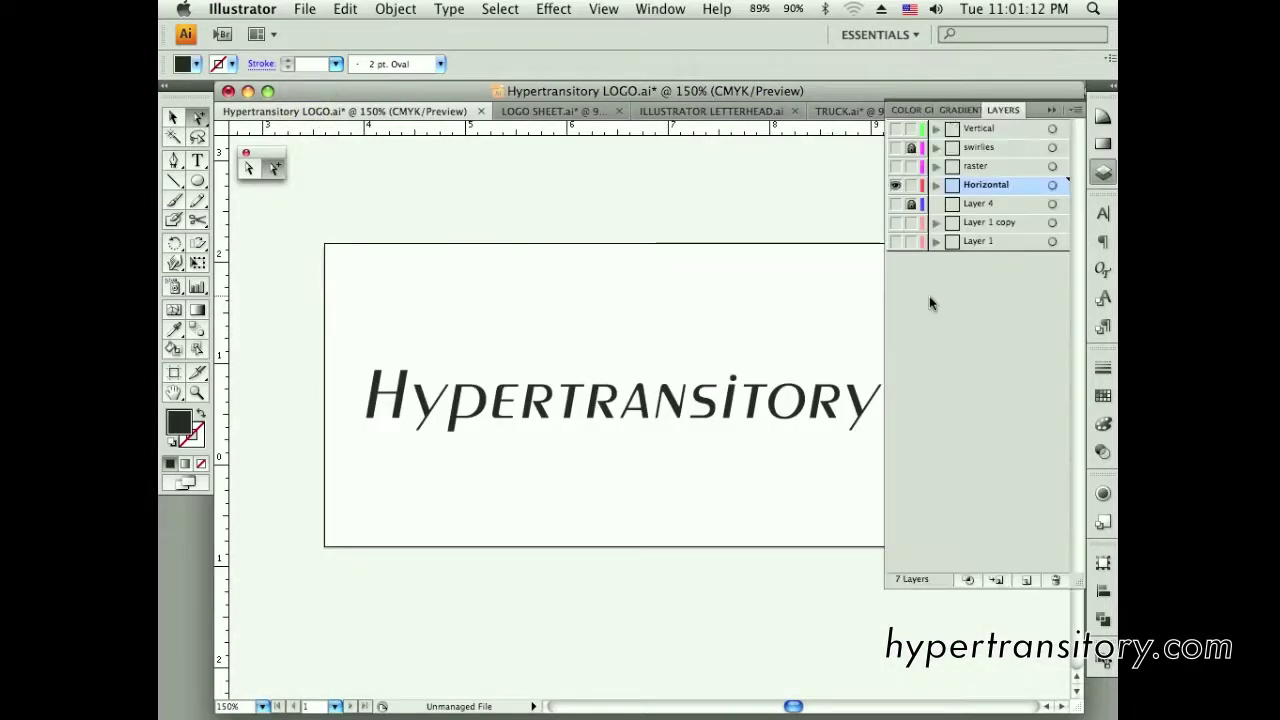
{"action": "left_click", "coordinate": [895, 128]}
{"action": "left_click", "coordinate": [895, 185]}
{"action": "left_click_drag", "start_coordinate": [449, 203], "coordinate": [749, 562]}
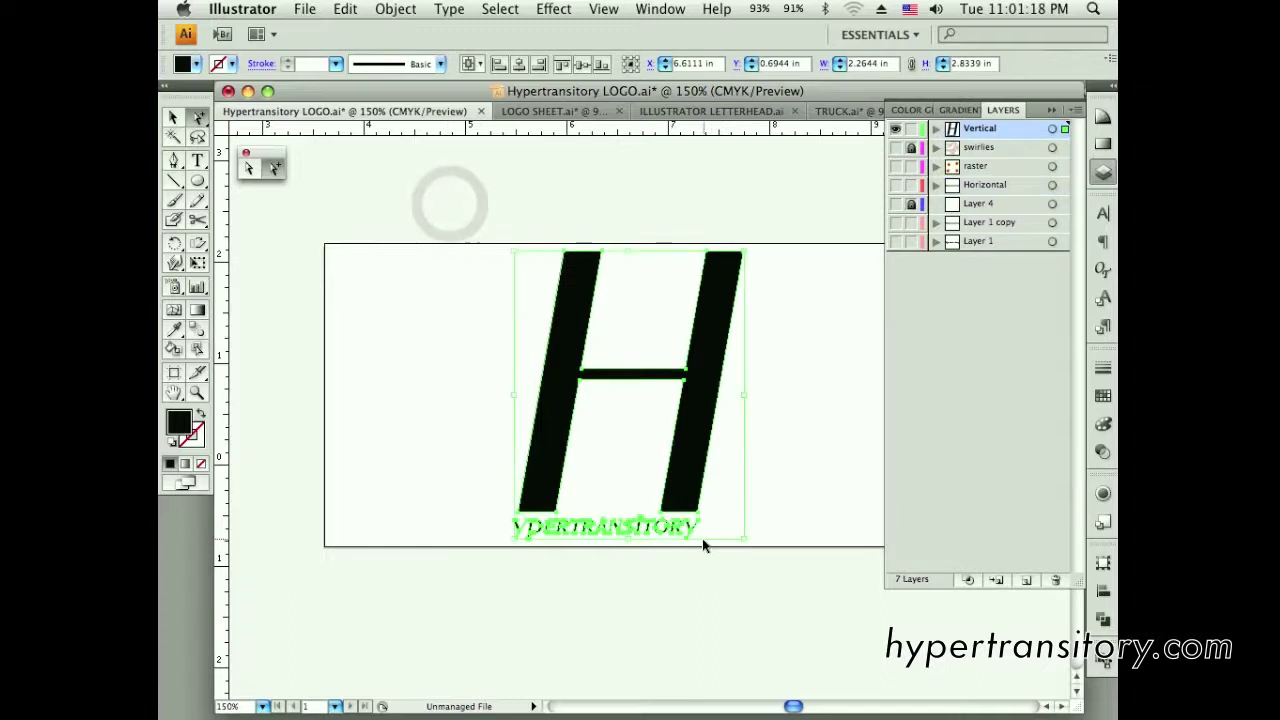
{"action": "left_click", "coordinate": [548, 111]}
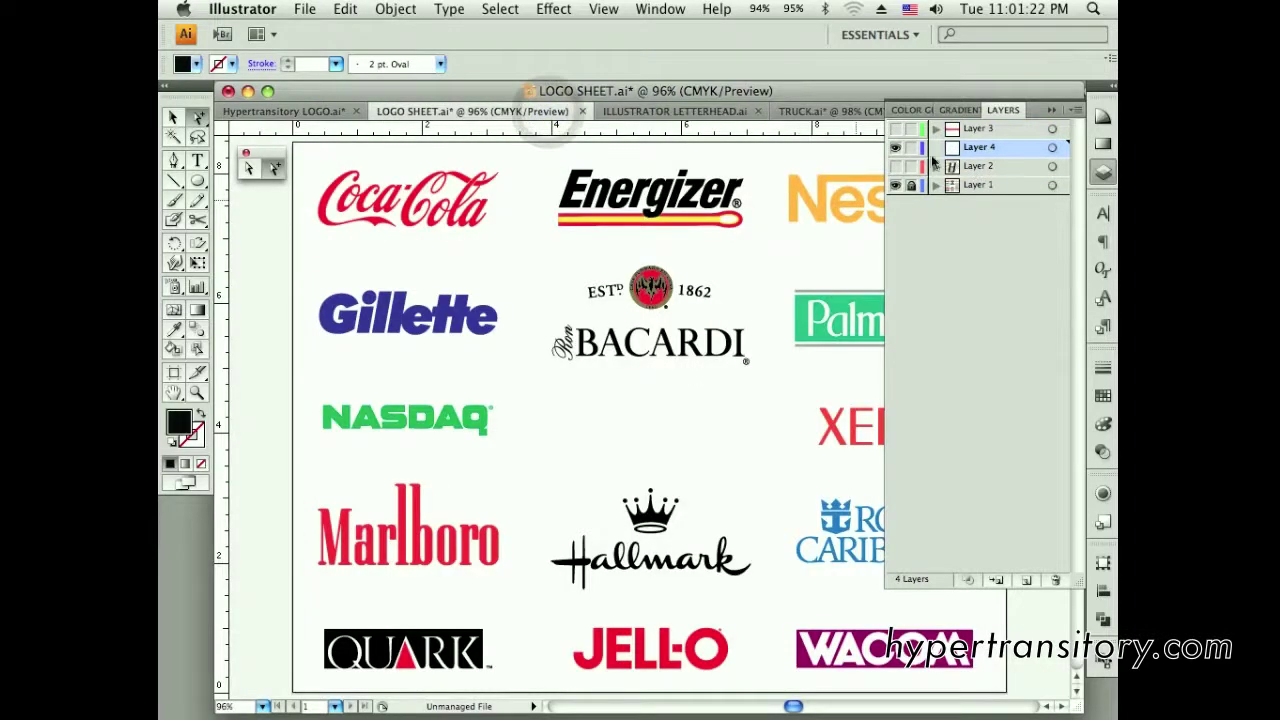
Paste the H artwork onto the logo sheet and shrink it to fit a logo slot
{"action": "key", "text": "super+v"}
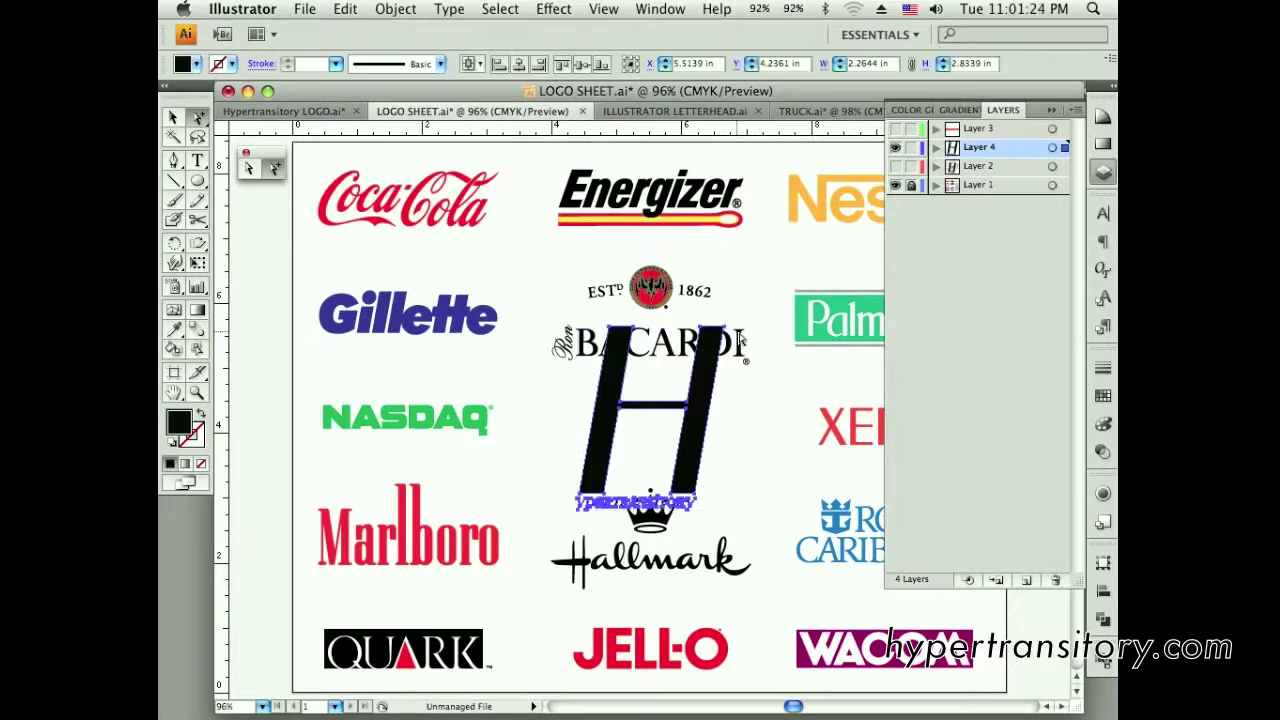
{"action": "key", "text": "v"}
{"action": "left_click_drag", "start_coordinate": [727, 329], "coordinate": [694, 377]}
{"action": "key", "text": "super+minus"}
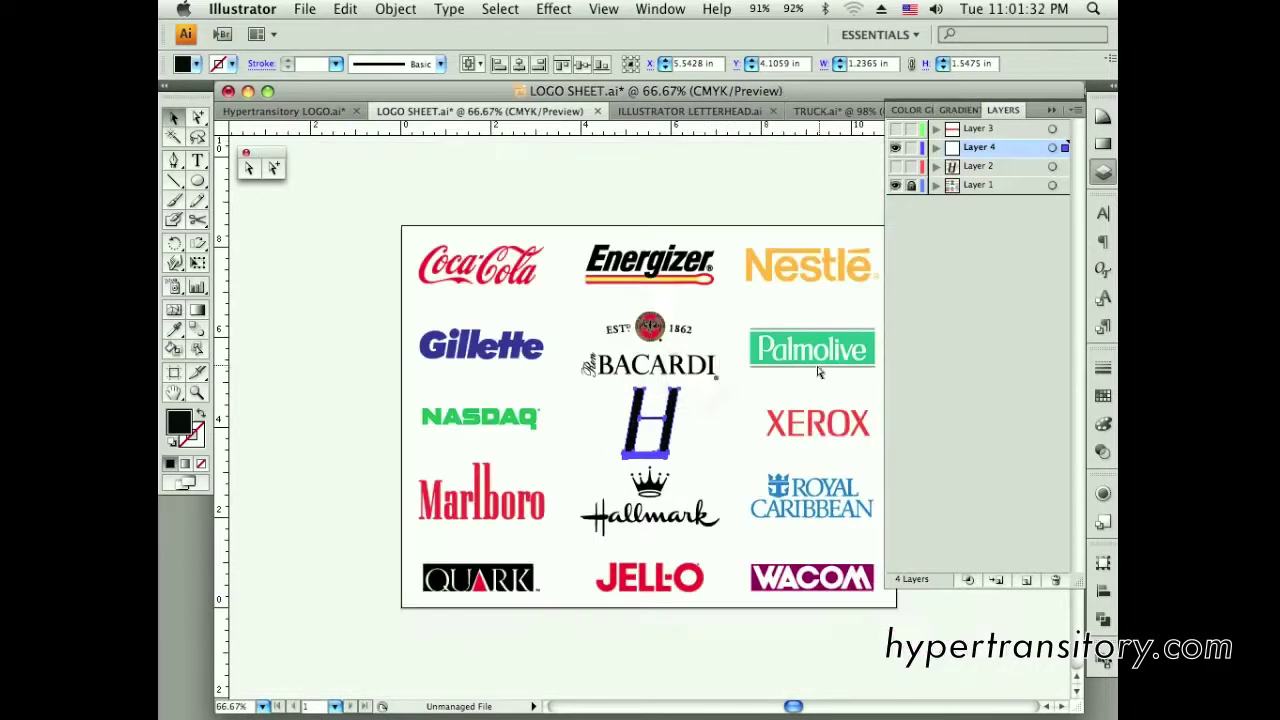
{"action": "left_click", "coordinate": [740, 236]}
{"action": "left_click_drag", "start_coordinate": [767, 195], "coordinate": [697, 175]}
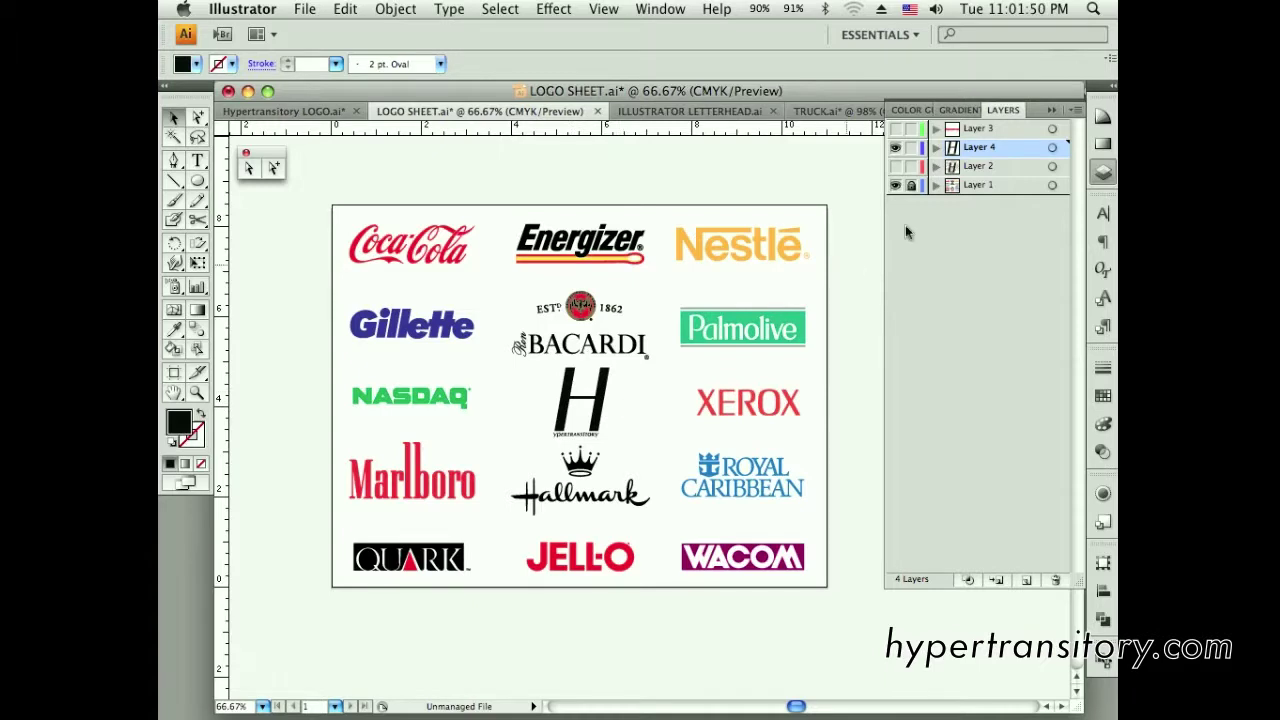
Swap the H layer for the red Hypertransitory wordmark layer and switch to the letterhead
{"action": "left_click", "coordinate": [895, 147]}
{"action": "left_click", "coordinate": [895, 128]}
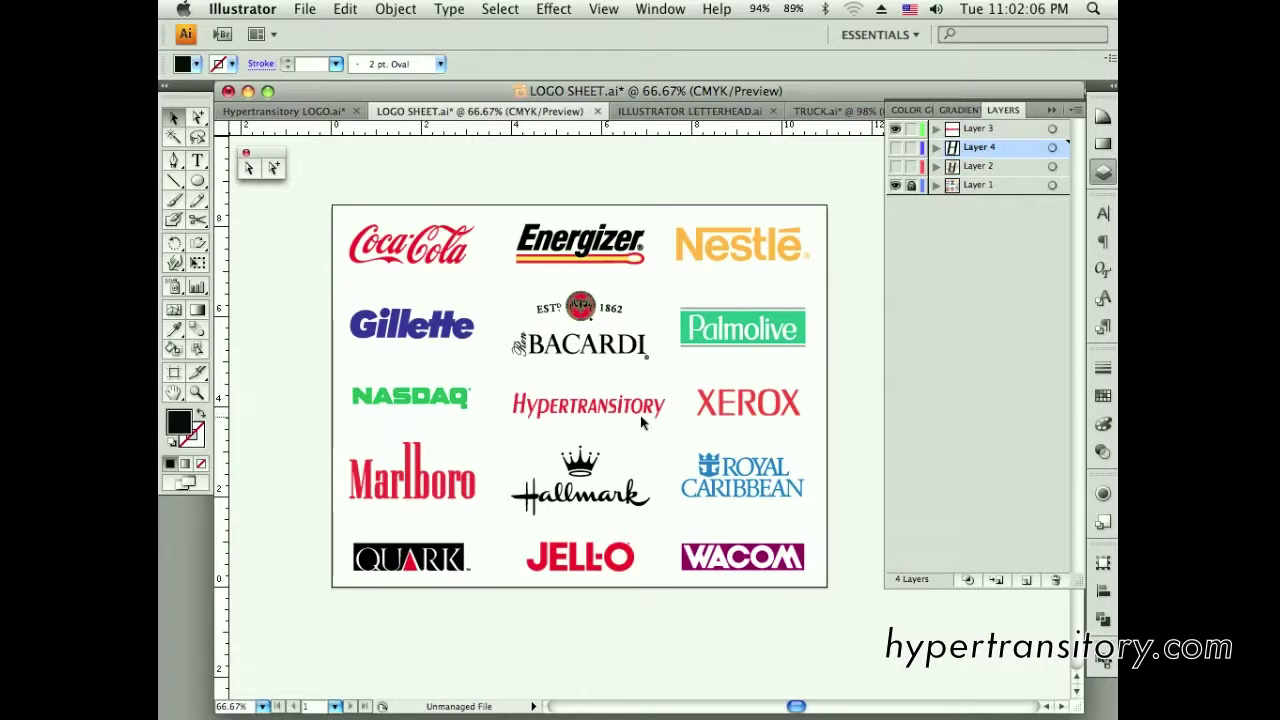
{"action": "left_click", "coordinate": [673, 114]}
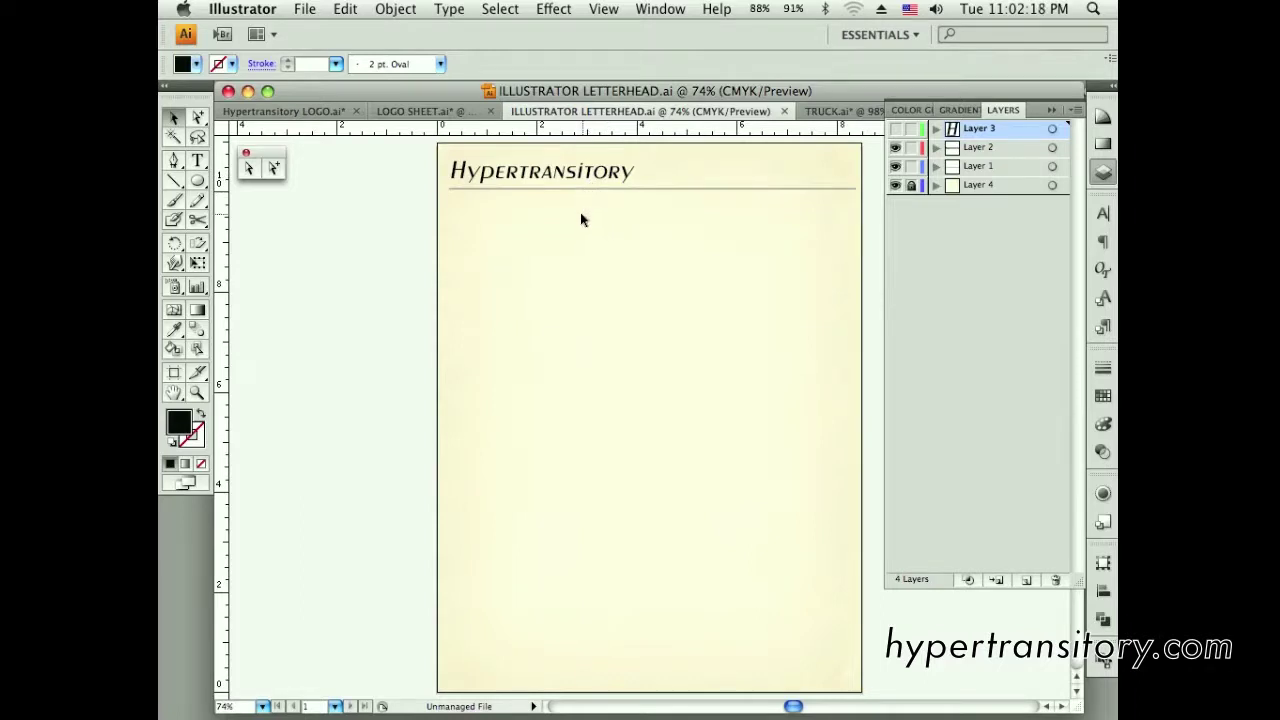
{"action": "mouse_move", "coordinate": [490, 710]}
Show the large H logo on the letterhead, then shrink it and move it to the centre
{"action": "left_click", "coordinate": [895, 147]}
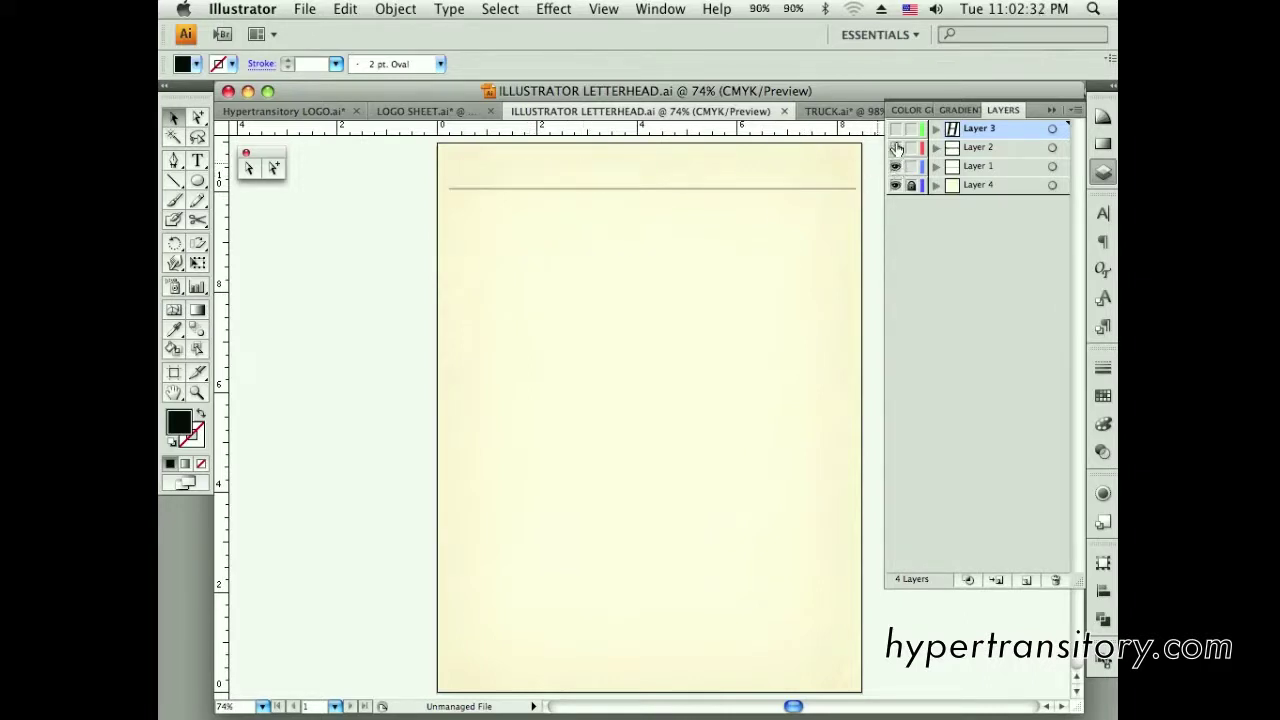
{"action": "left_click", "coordinate": [895, 128]}
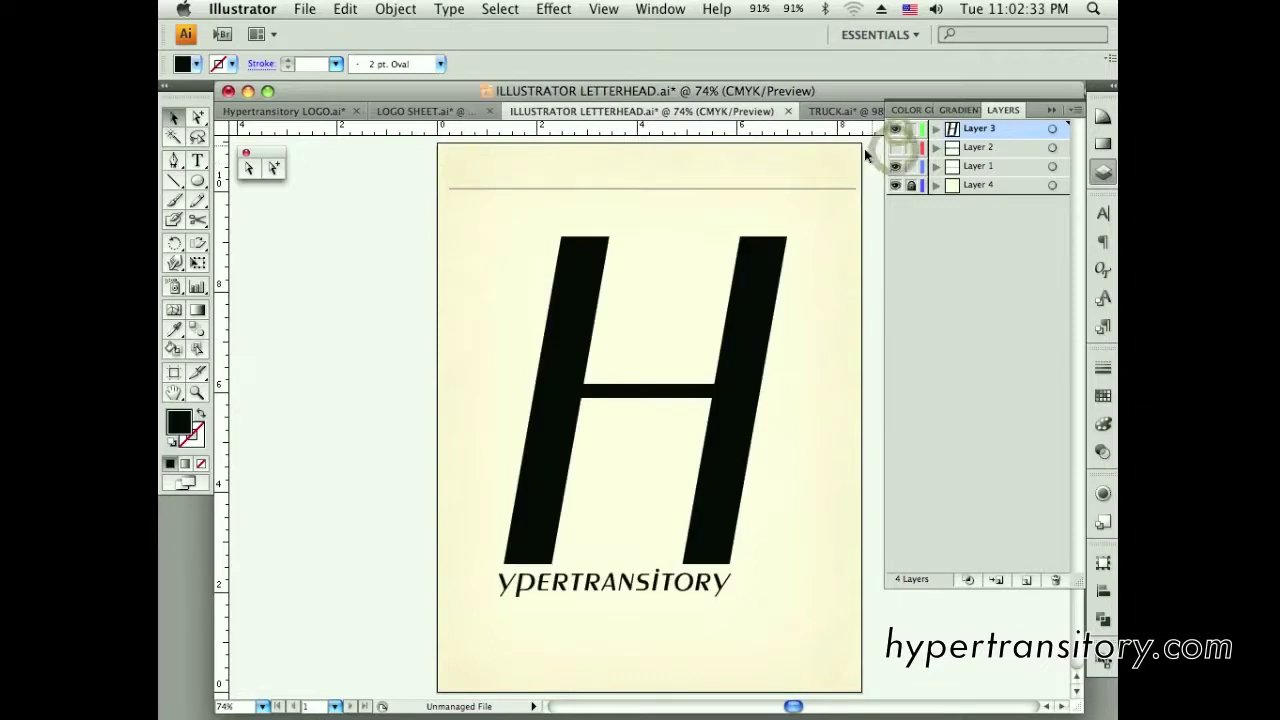
{"action": "left_click", "coordinate": [722, 350]}
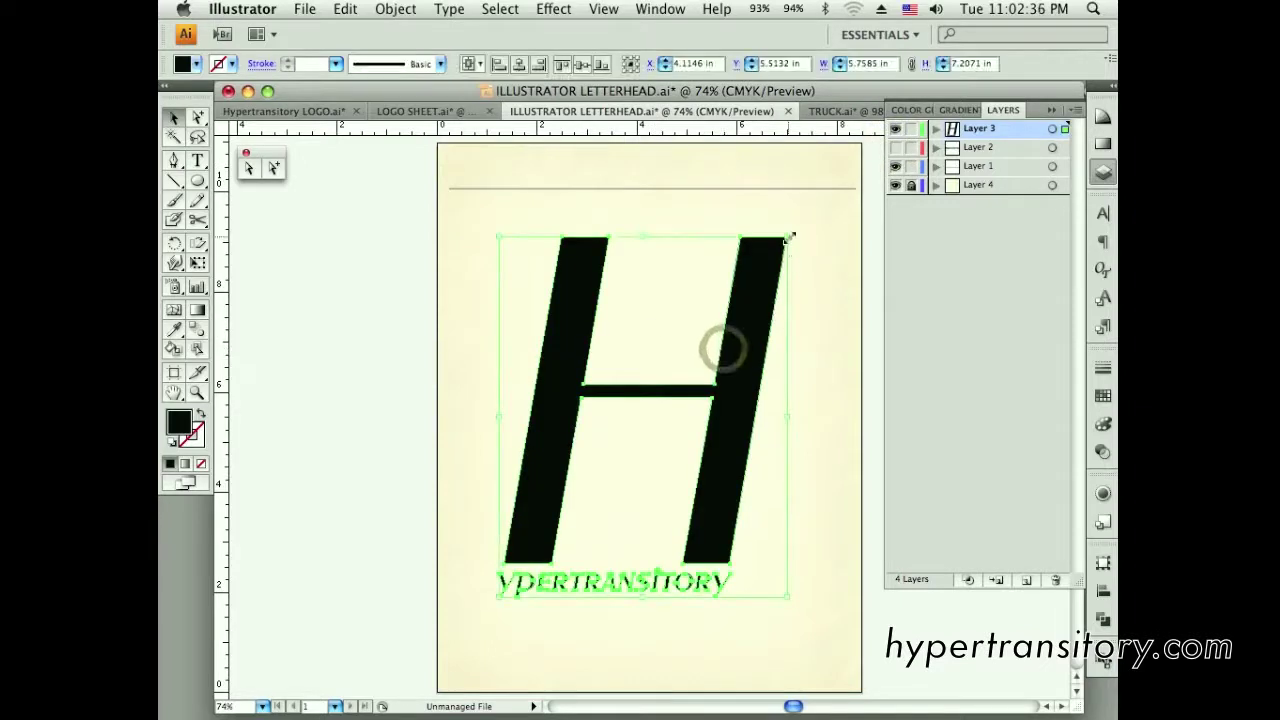
{"action": "left_click_drag", "start_coordinate": [787, 238], "coordinate": [487, 184]}
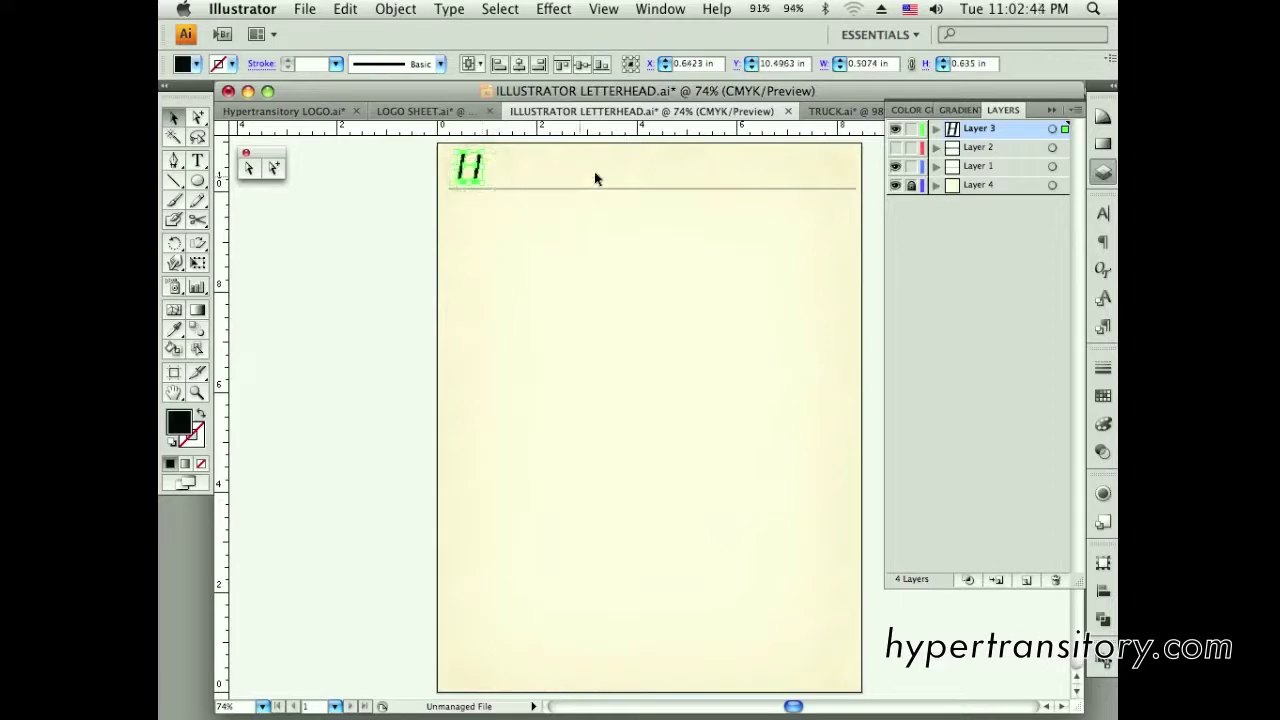
{"action": "left_click", "coordinate": [346, 260]}
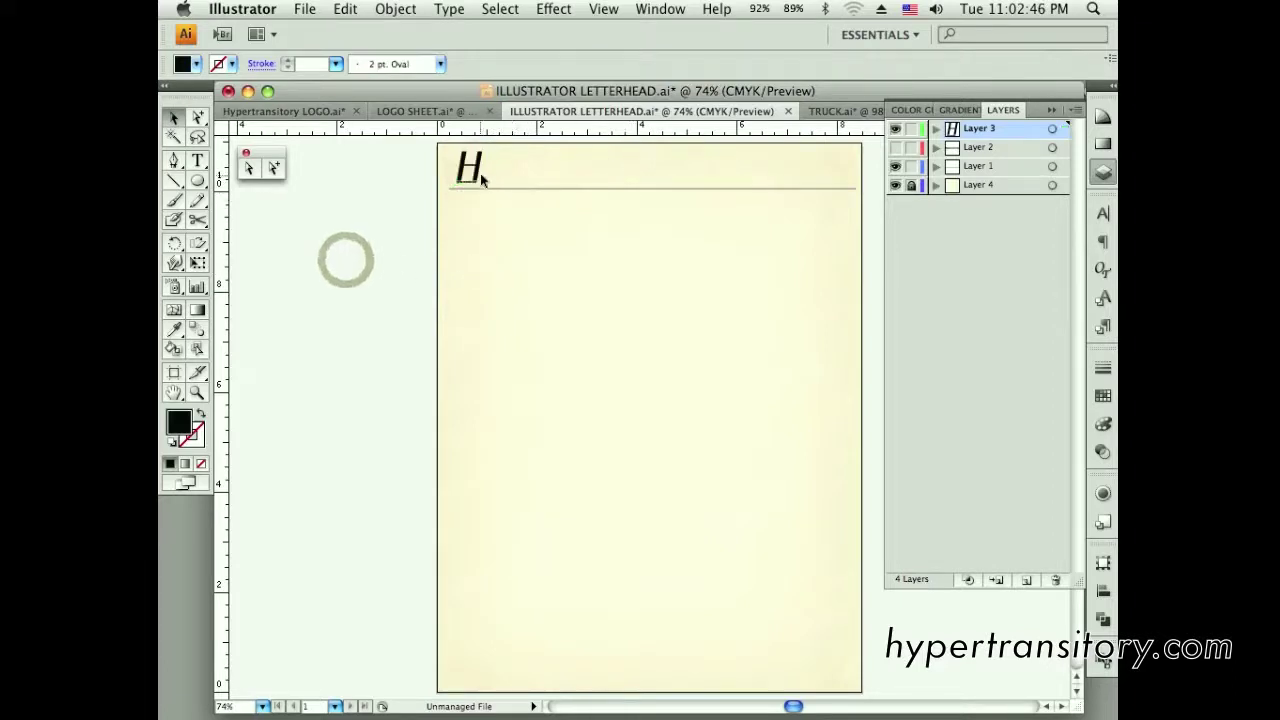
{"action": "left_click_drag", "start_coordinate": [478, 173], "coordinate": [651, 404]}
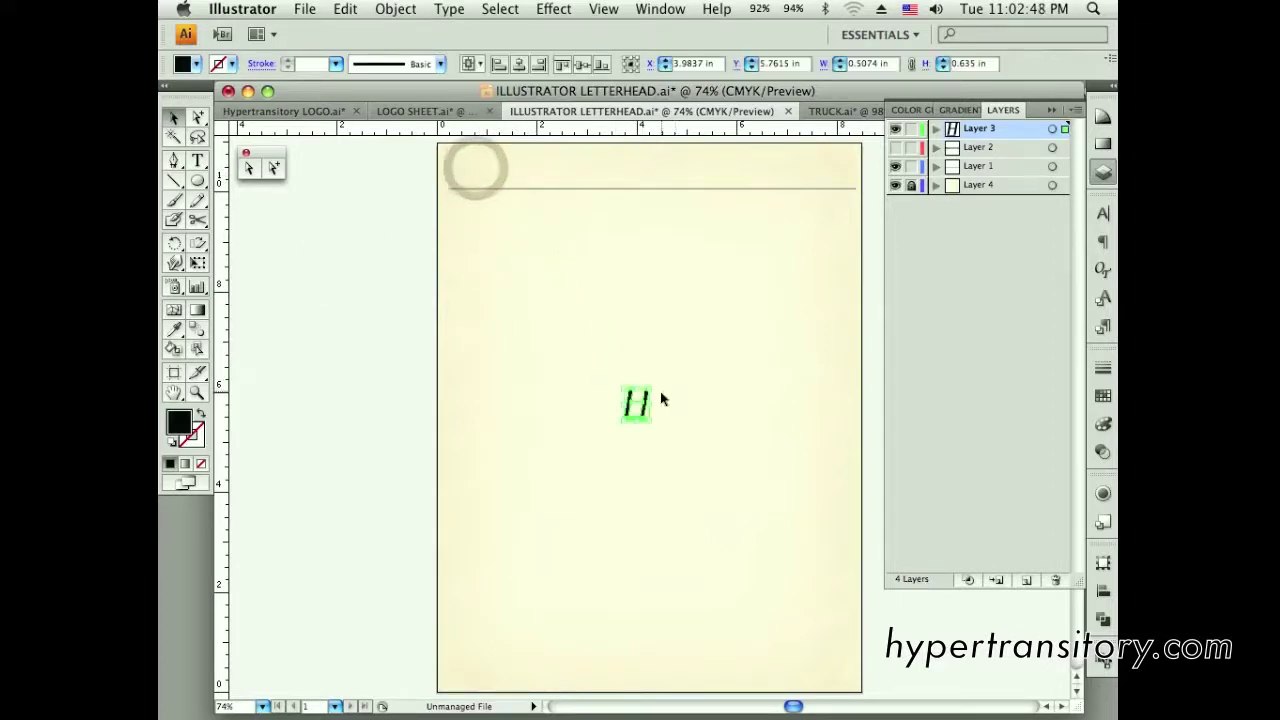
Undo and redo back to the large centred H logo, and select it
{"action": "key", "text": "super+z"}
{"action": "key", "text": "shift+super+z"}
{"action": "key", "text": "shift+super+z"}
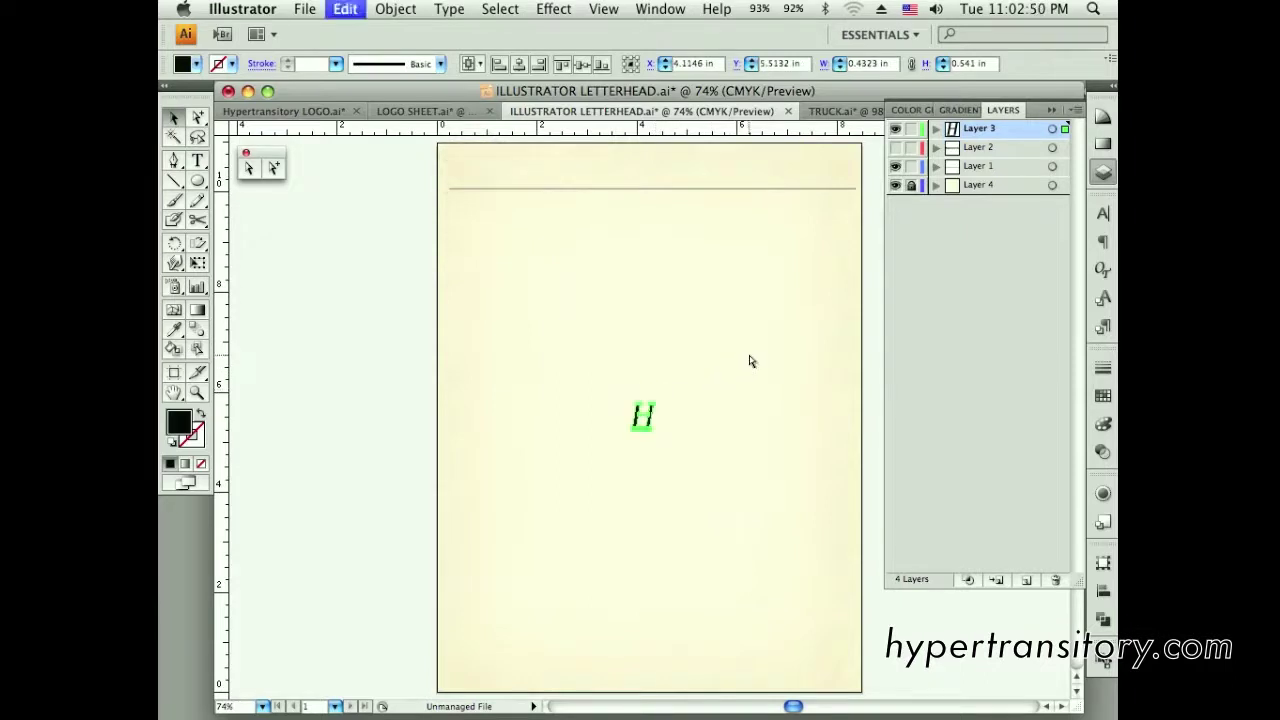
{"action": "left_click", "coordinate": [748, 354]}
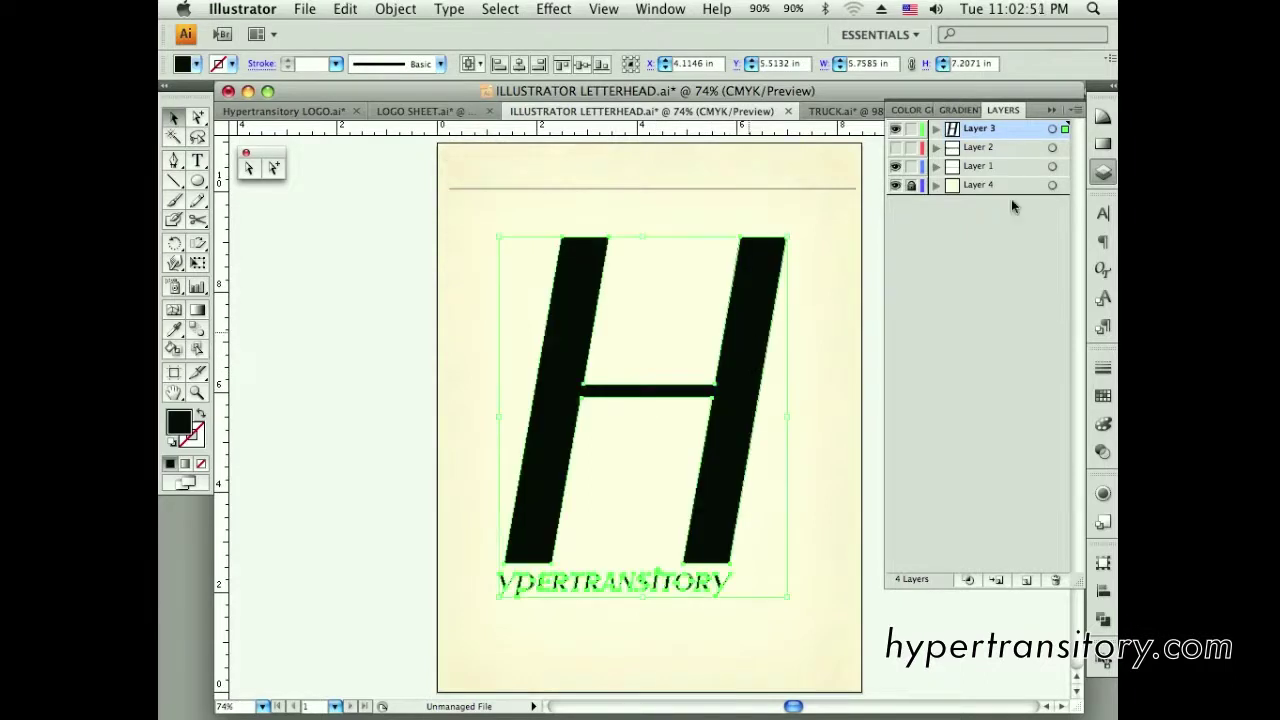
{"action": "left_click", "coordinate": [1103, 451]}
Preview the H logo at 10% opacity, then reset it to 100%
{"action": "double_click", "coordinate": [1038, 381]}
{"action": "type", "text": "10"}
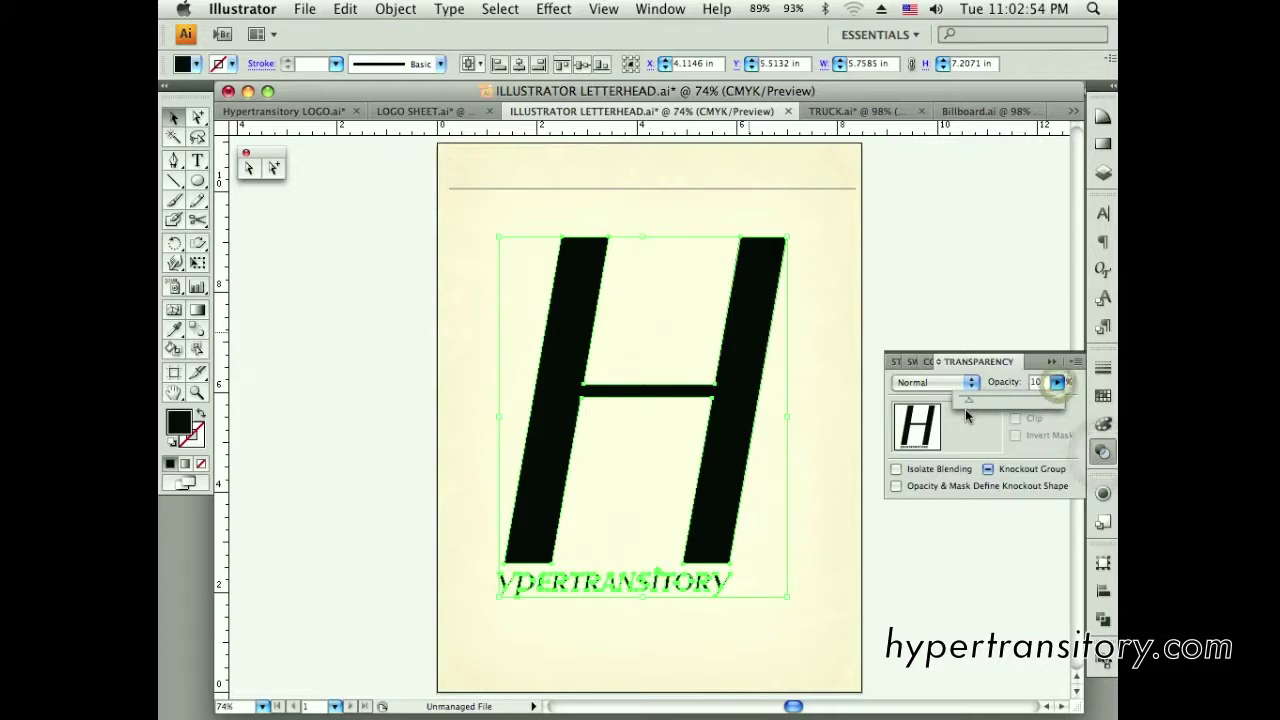
{"action": "key", "text": "Return"}
{"action": "left_click", "coordinate": [955, 270]}
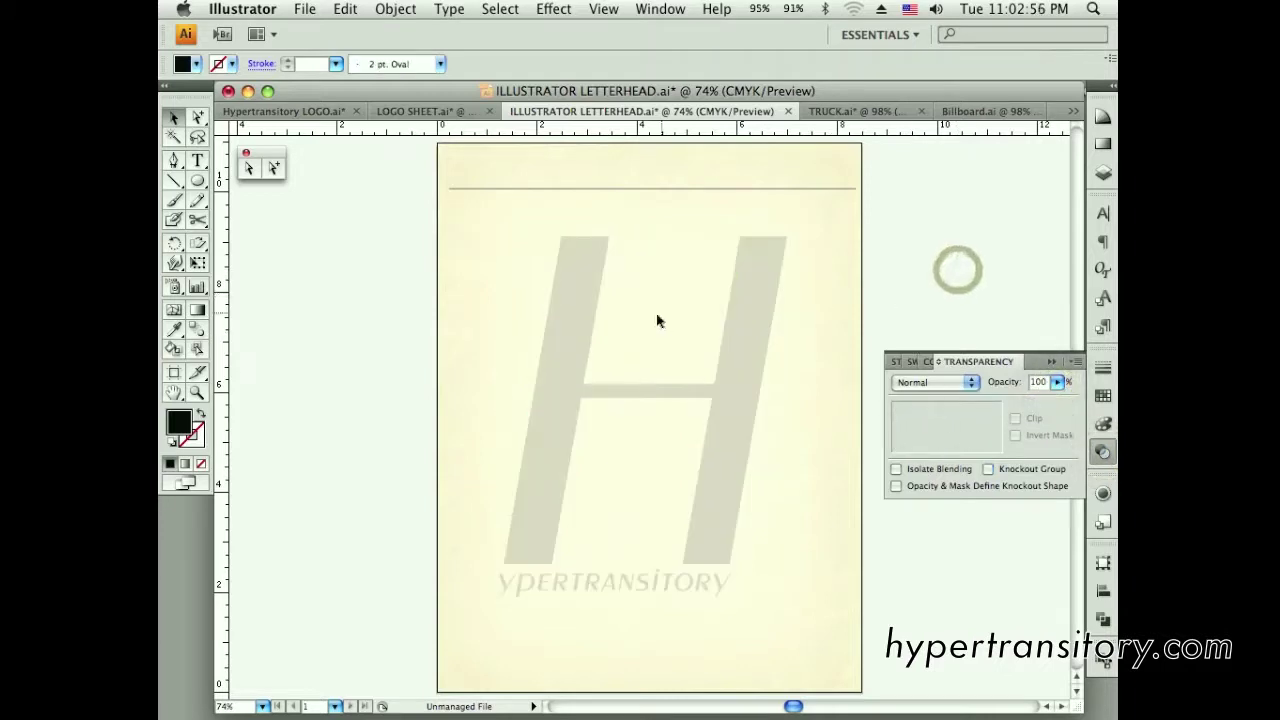
{"action": "left_click", "coordinate": [749, 355]}
{"action": "left_click", "coordinate": [1058, 382]}
{"action": "left_click", "coordinate": [1073, 420]}
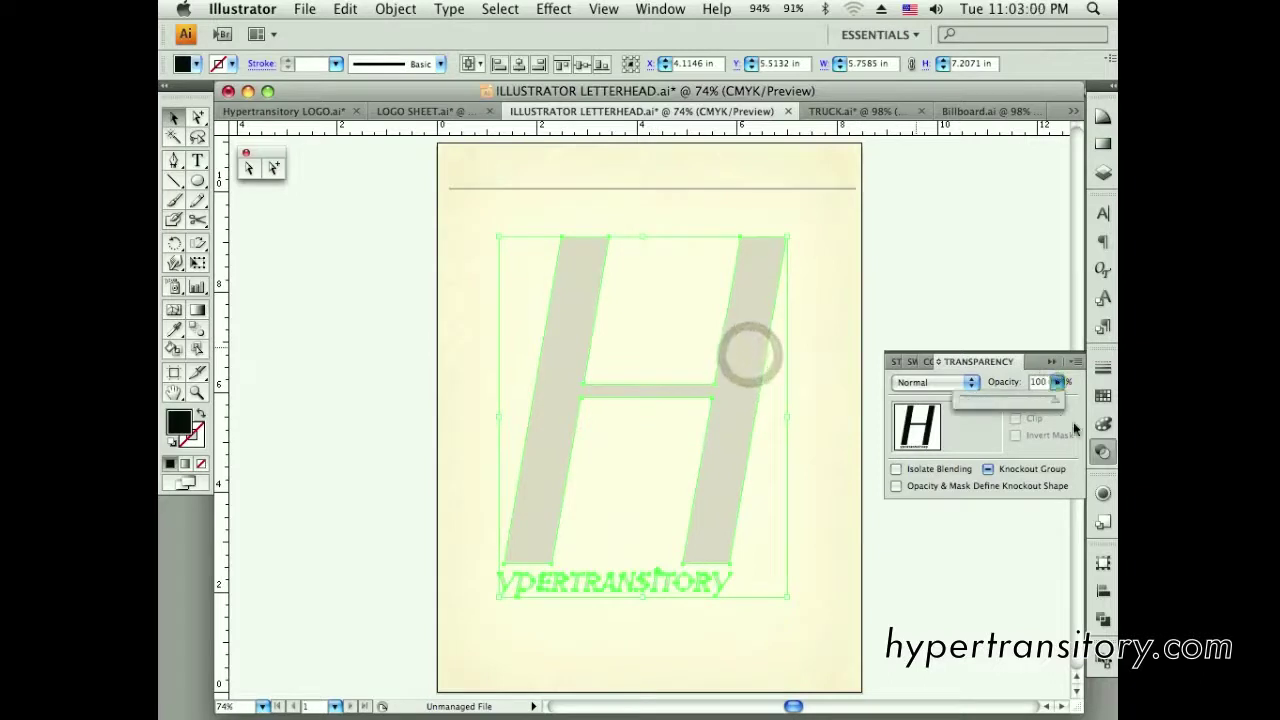
{"action": "left_click", "coordinate": [1058, 382]}
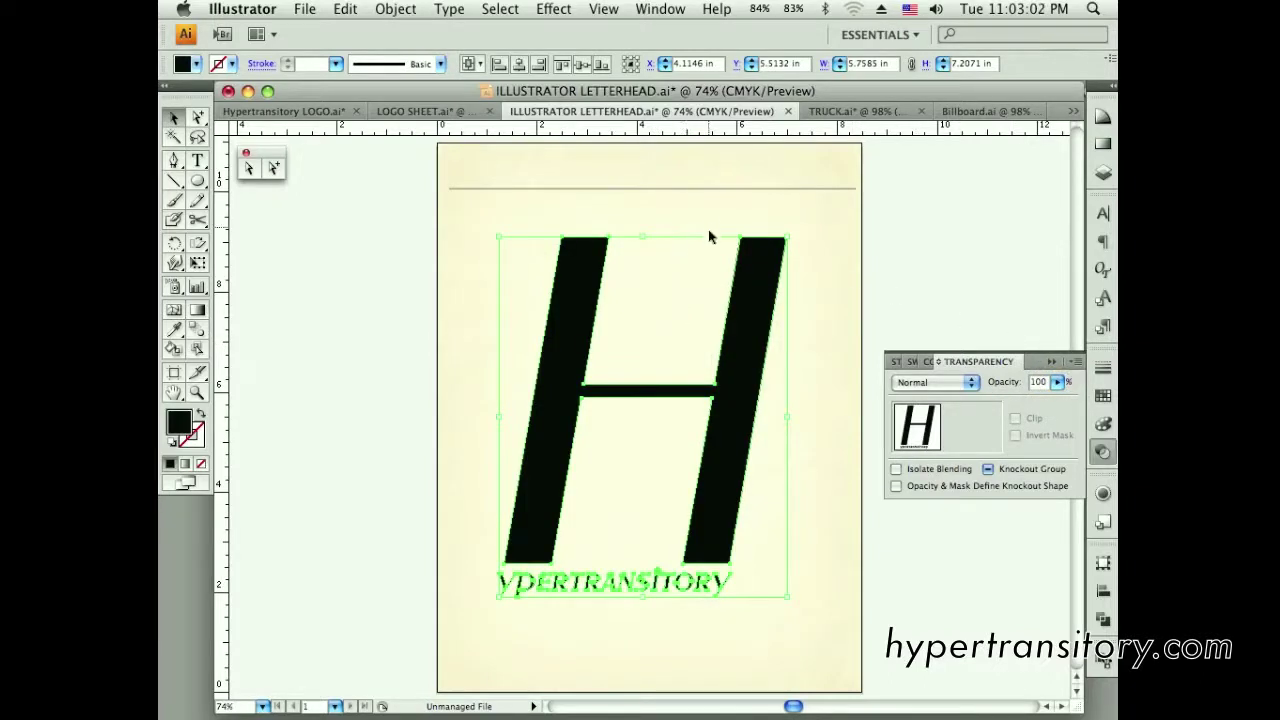
Hide the H logo layer, show the text header layer, and switch to TRUCK.ai
{"action": "key", "text": "F7"}
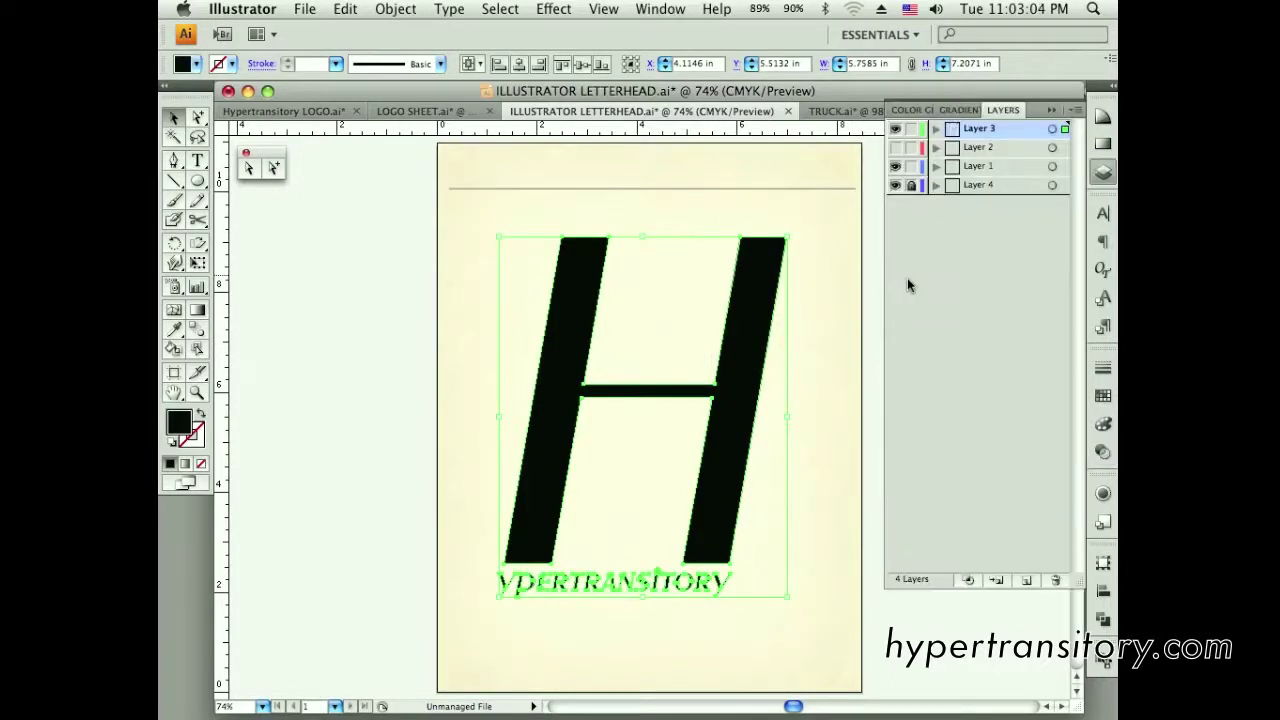
{"action": "left_click", "coordinate": [896, 129]}
{"action": "left_click", "coordinate": [895, 147]}
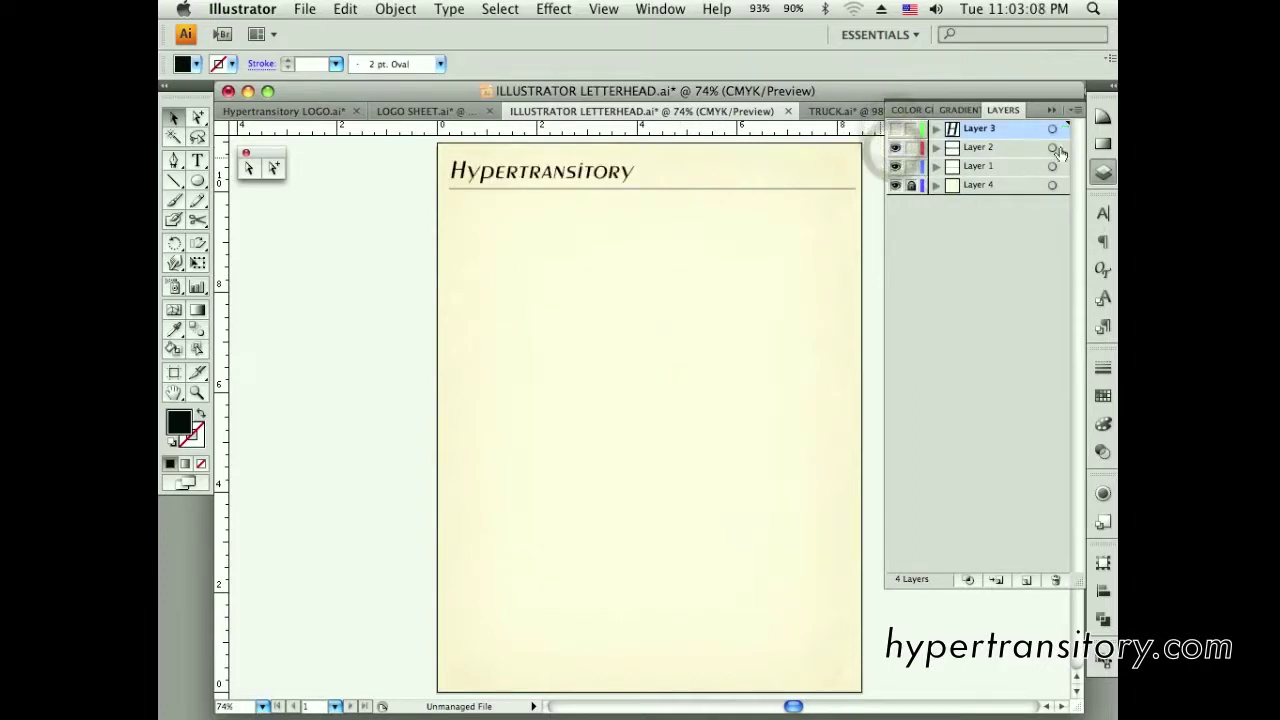
{"action": "left_click", "coordinate": [1051, 110]}
{"action": "left_click", "coordinate": [835, 111]}
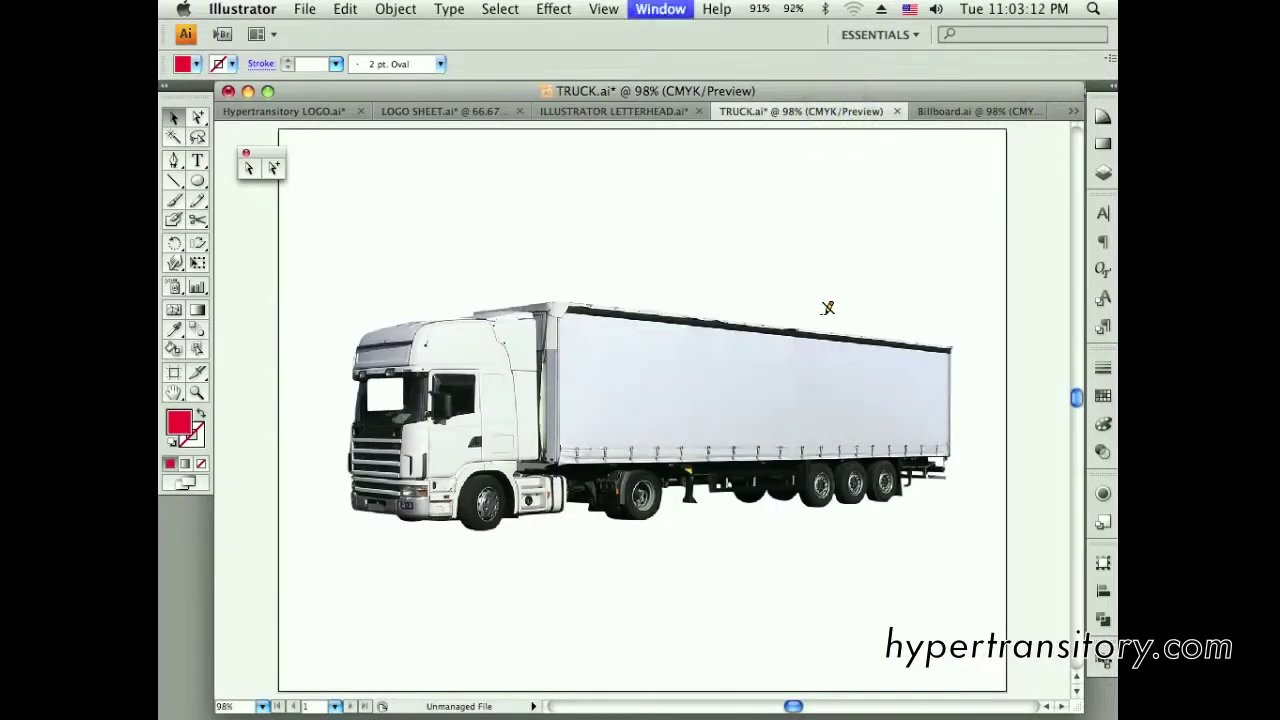
{"action": "key", "text": "F7"}
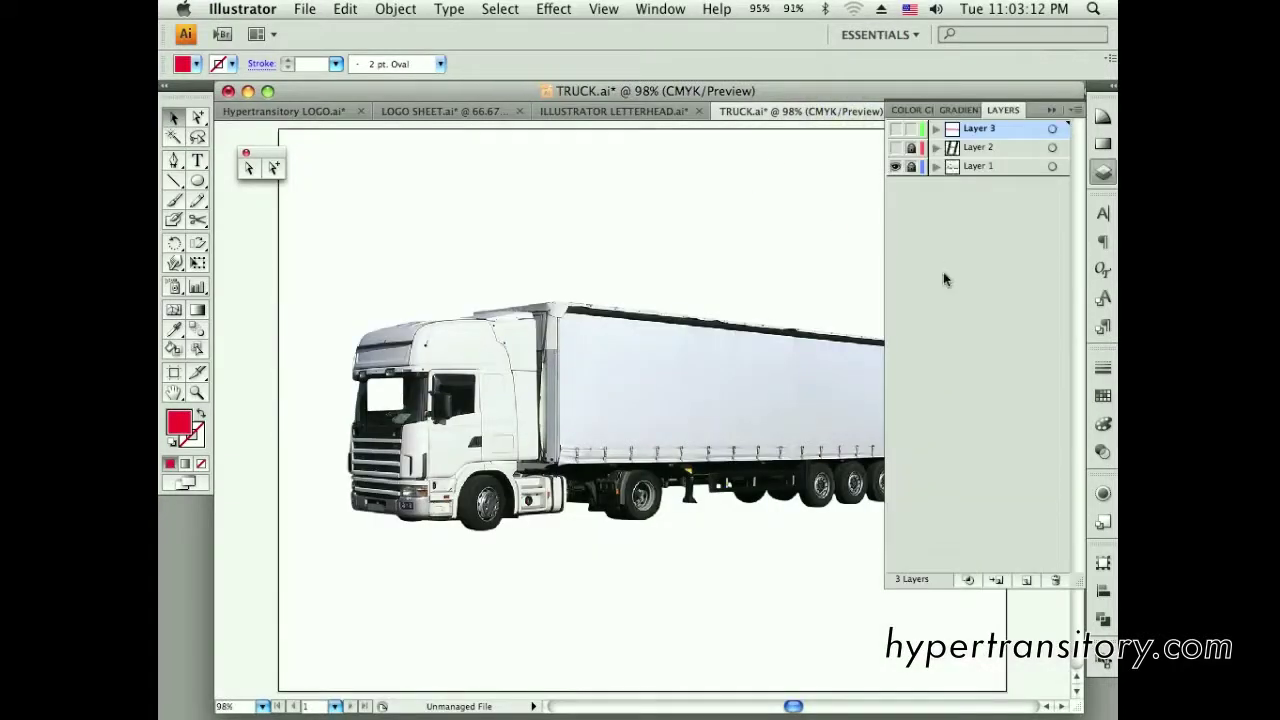
On the truck, hide Layer 2 and show Layer 3 to preview the red Hypertransitory text logo
{"action": "left_click", "coordinate": [895, 147]}
{"action": "left_click", "coordinate": [896, 130]}
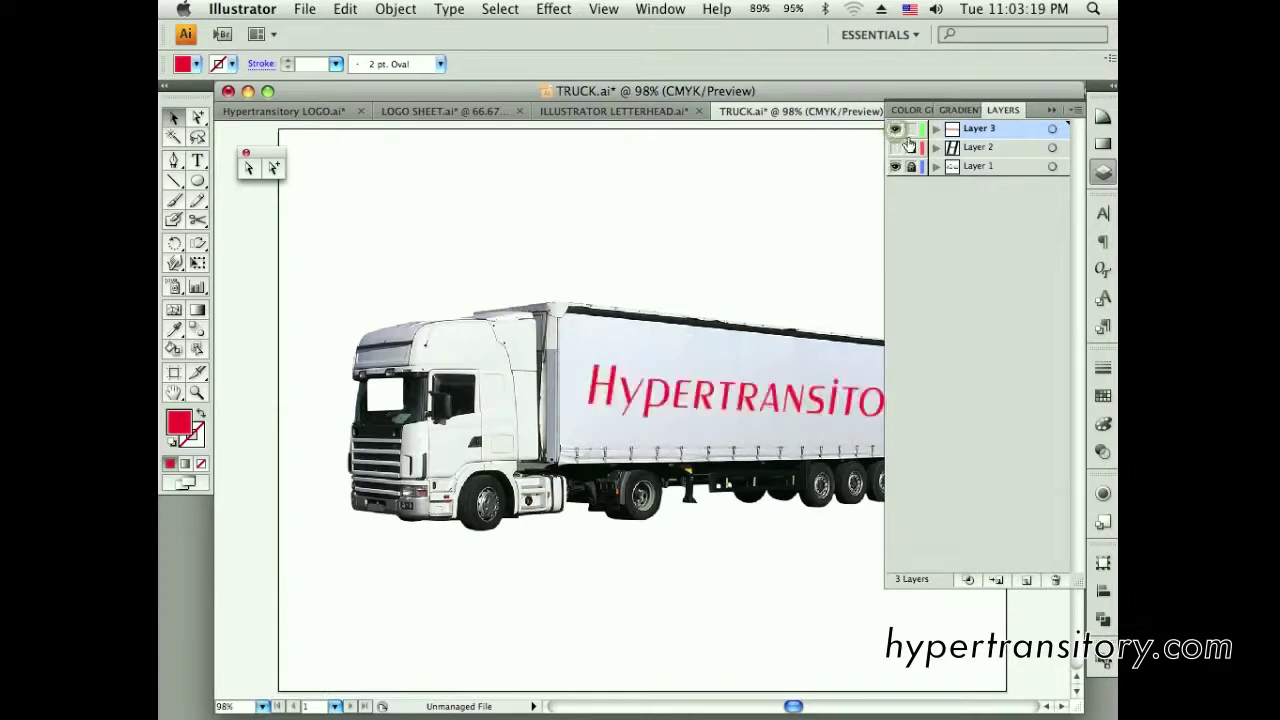
{"action": "left_click", "coordinate": [1052, 109]}
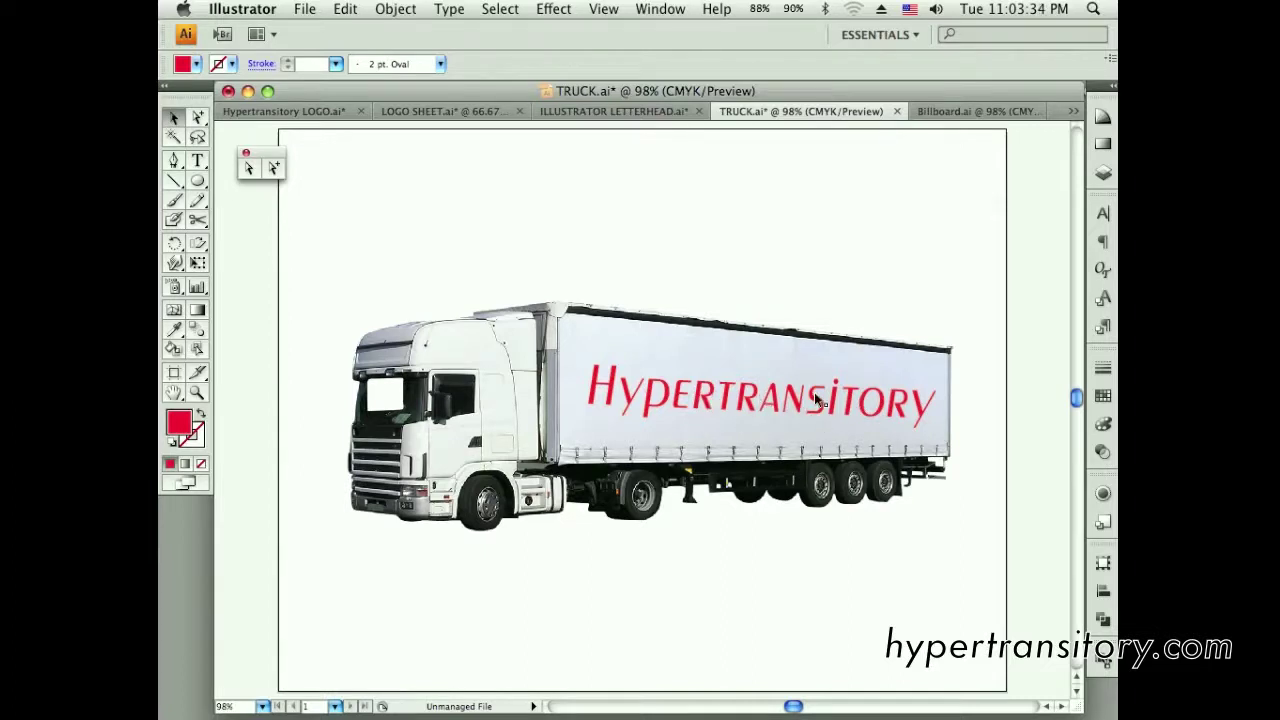
Restore the black H logo on the trailer, hide the text logo, and pick the Direct Selection tool
{"action": "key", "text": "F7"}
{"action": "left_click", "coordinate": [895, 147]}
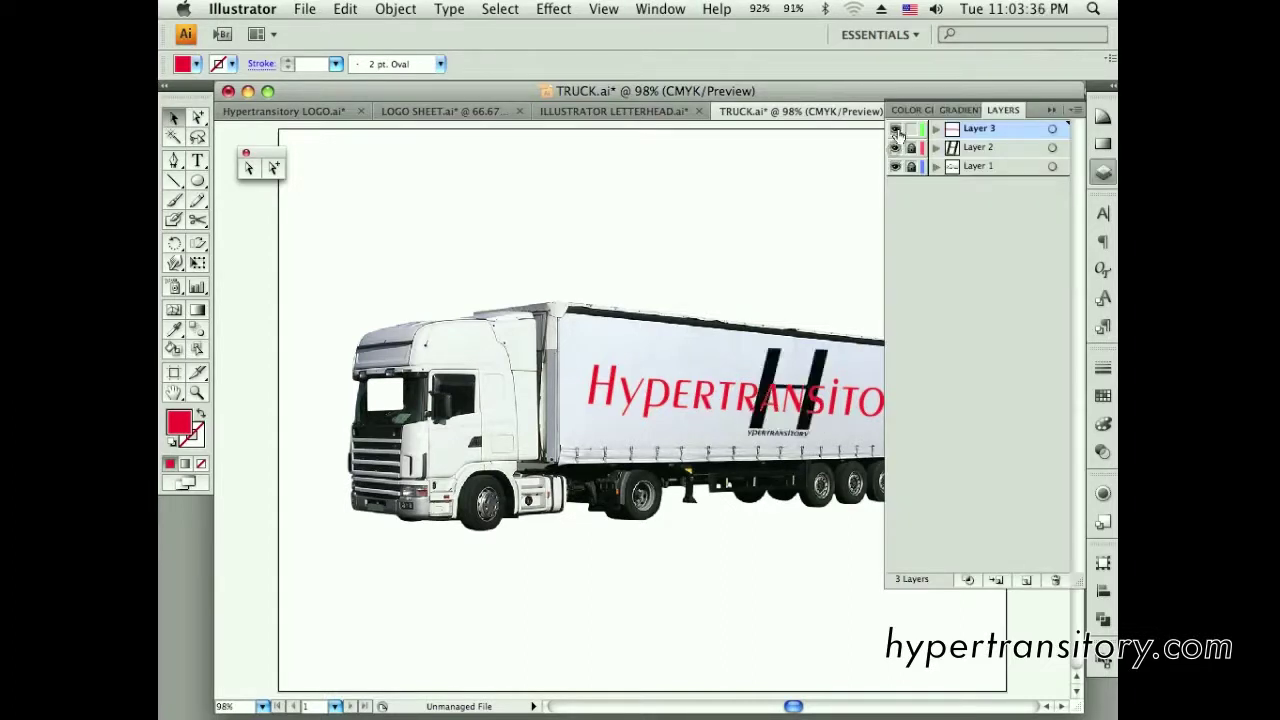
{"action": "left_click", "coordinate": [895, 128]}
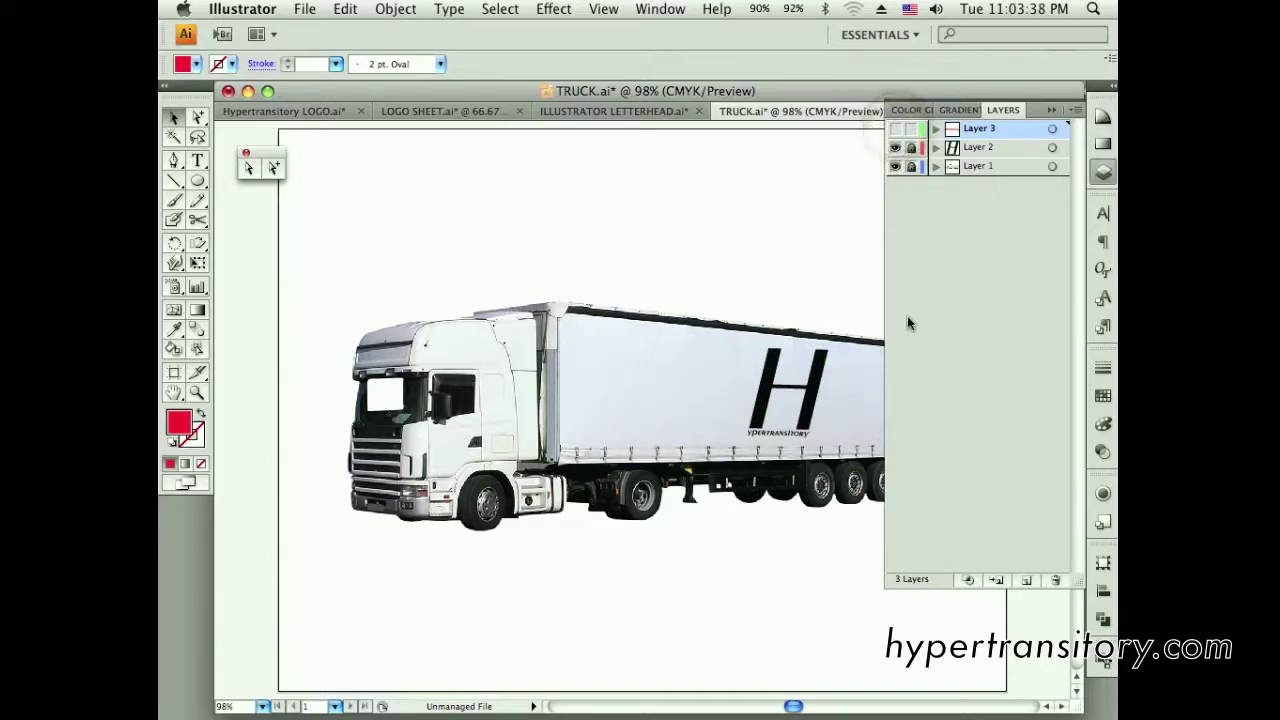
{"action": "left_click", "coordinate": [1051, 110]}
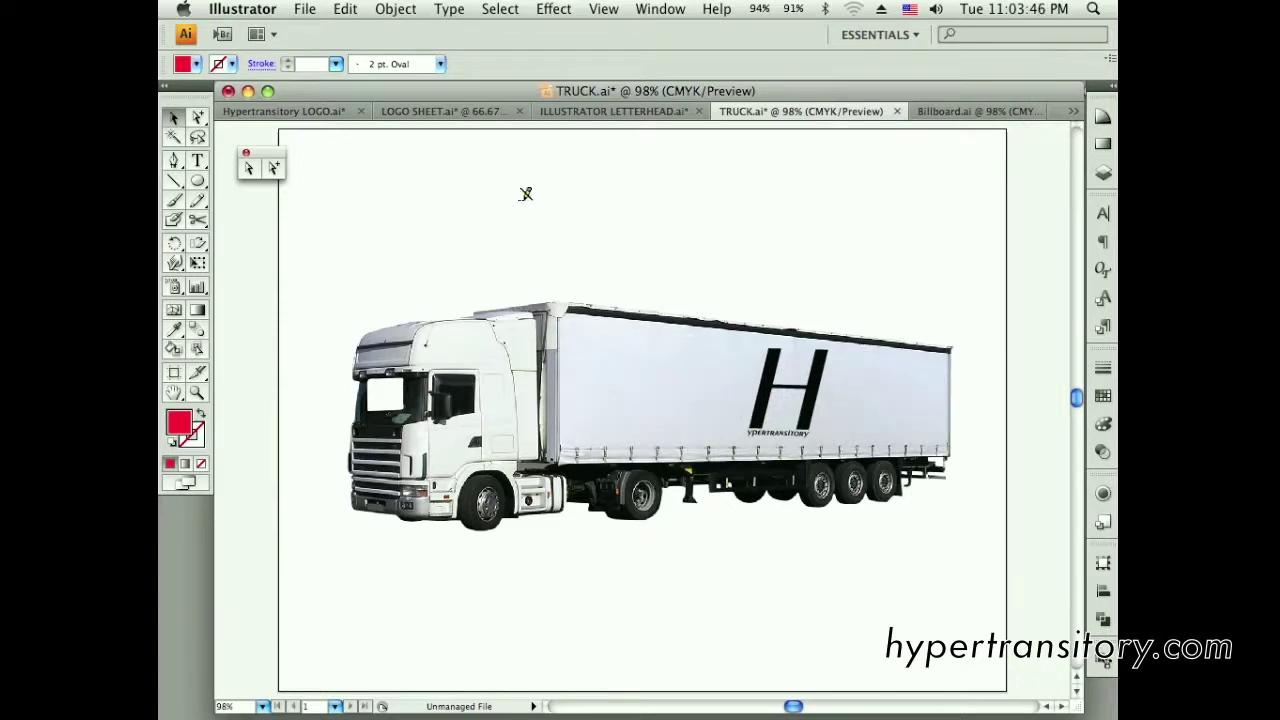
{"action": "left_click", "coordinate": [276, 167]}
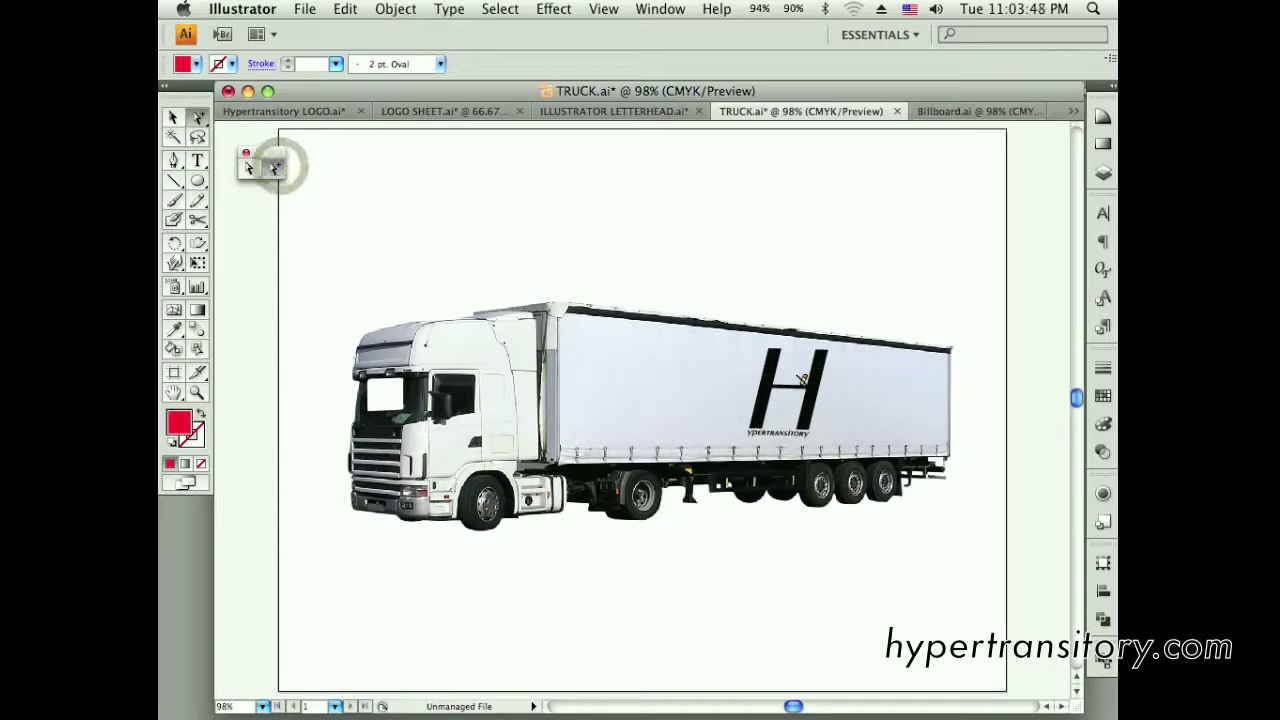
{"action": "left_click", "coordinate": [938, 112]}
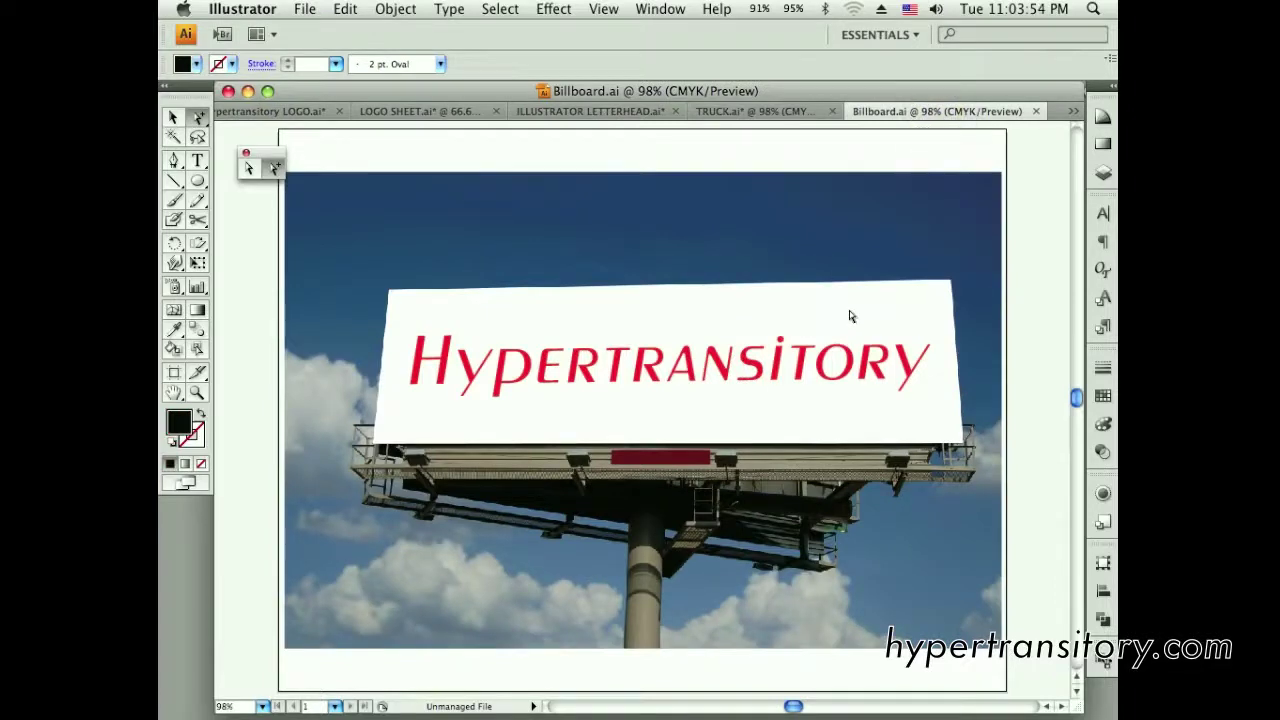
On Billboard.ai, hide Layer 2's red wordmark and turn on Layer 3's black H logo
{"action": "key", "text": "F7"}
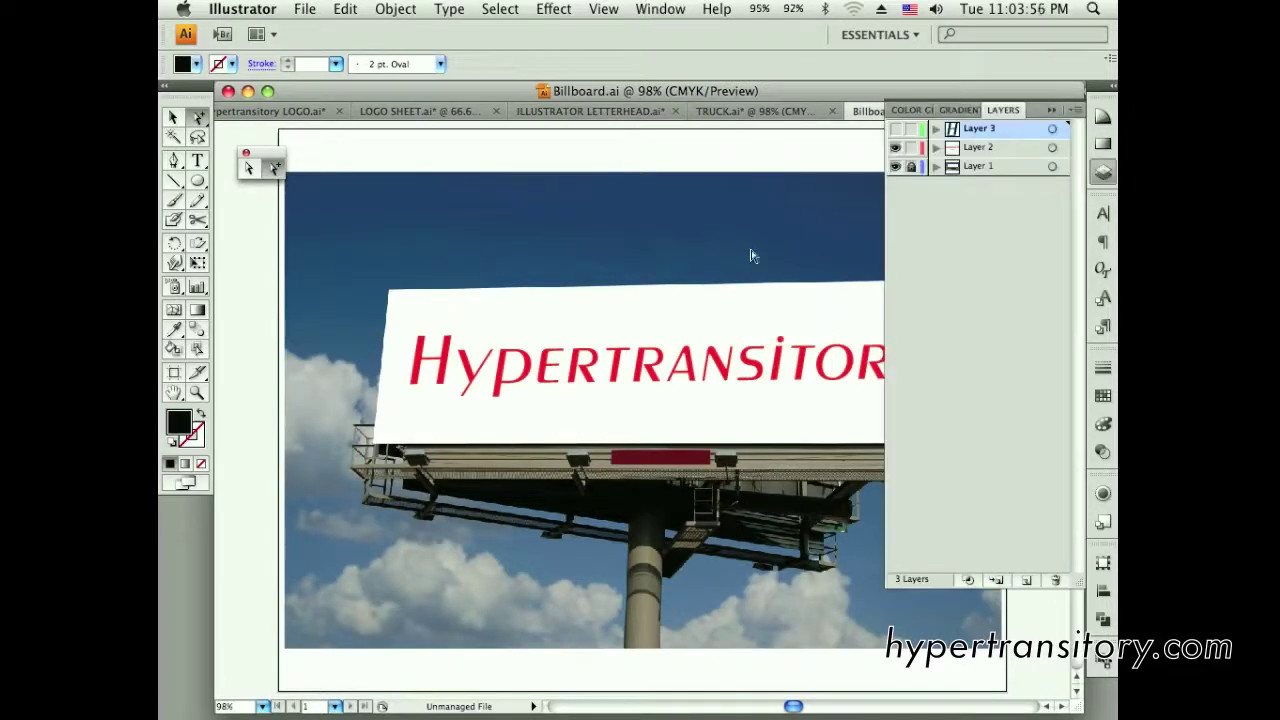
{"action": "left_click", "coordinate": [895, 147]}
{"action": "left_click", "coordinate": [895, 128]}
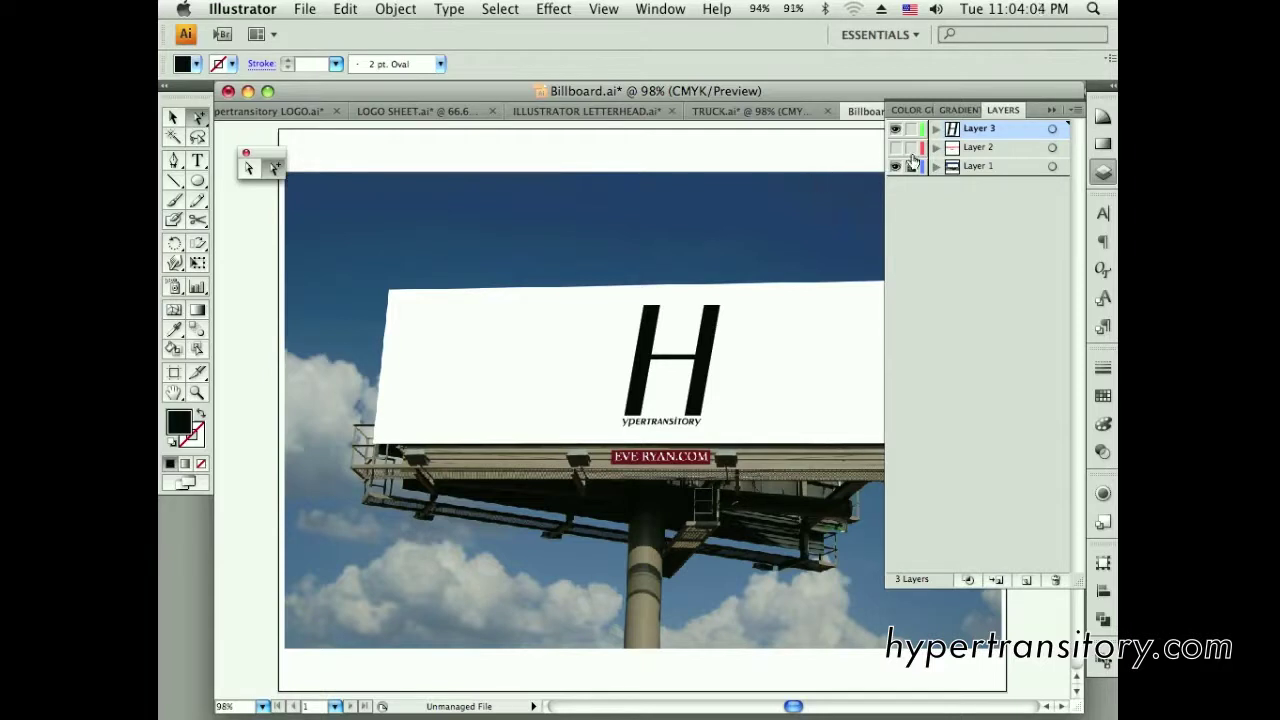
{"action": "left_click", "coordinate": [294, 112]}
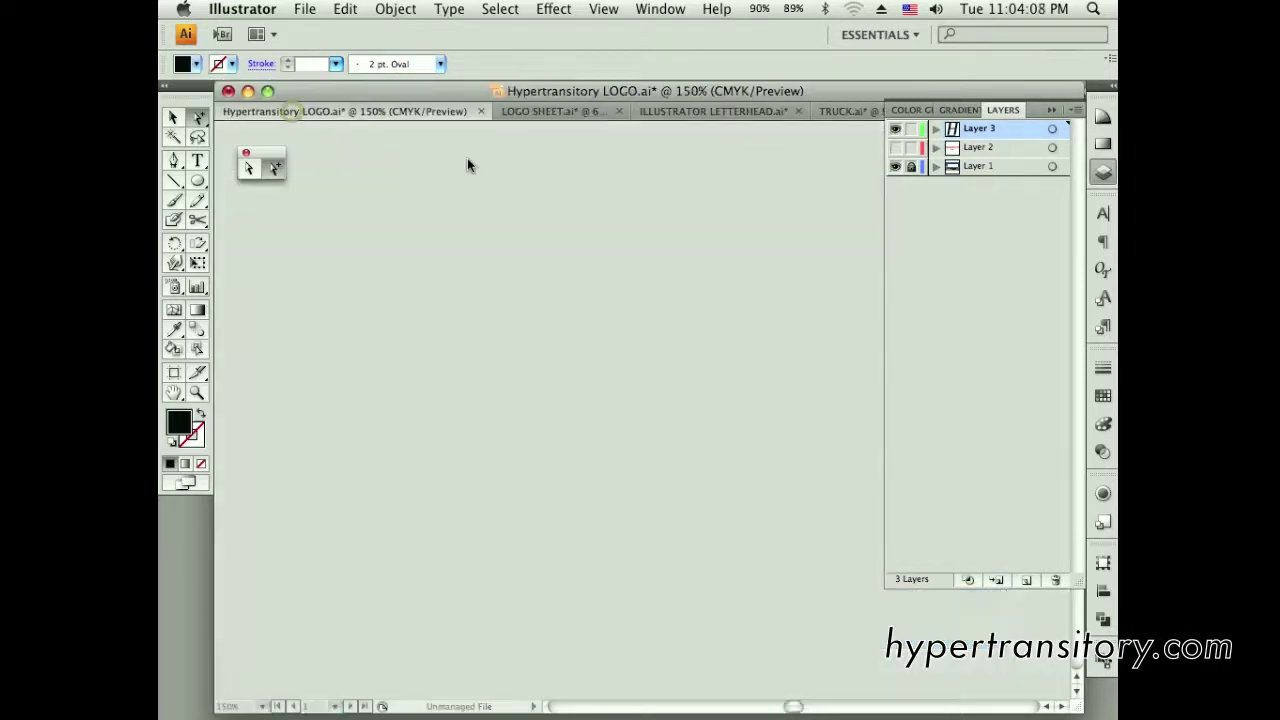
Make the raster layer's gradient circles visible around the H monogram
{"action": "left_click", "coordinate": [1053, 129]}
{"action": "left_click", "coordinate": [1050, 110]}
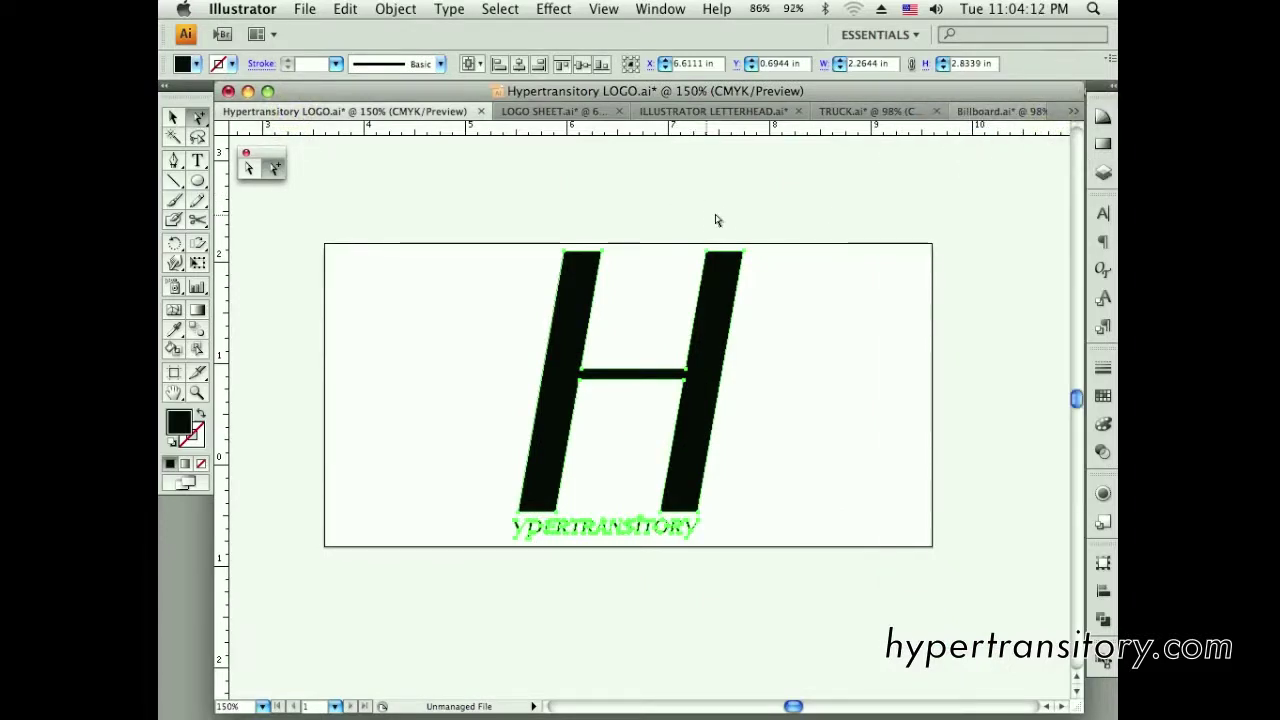
{"action": "key", "text": "F7"}
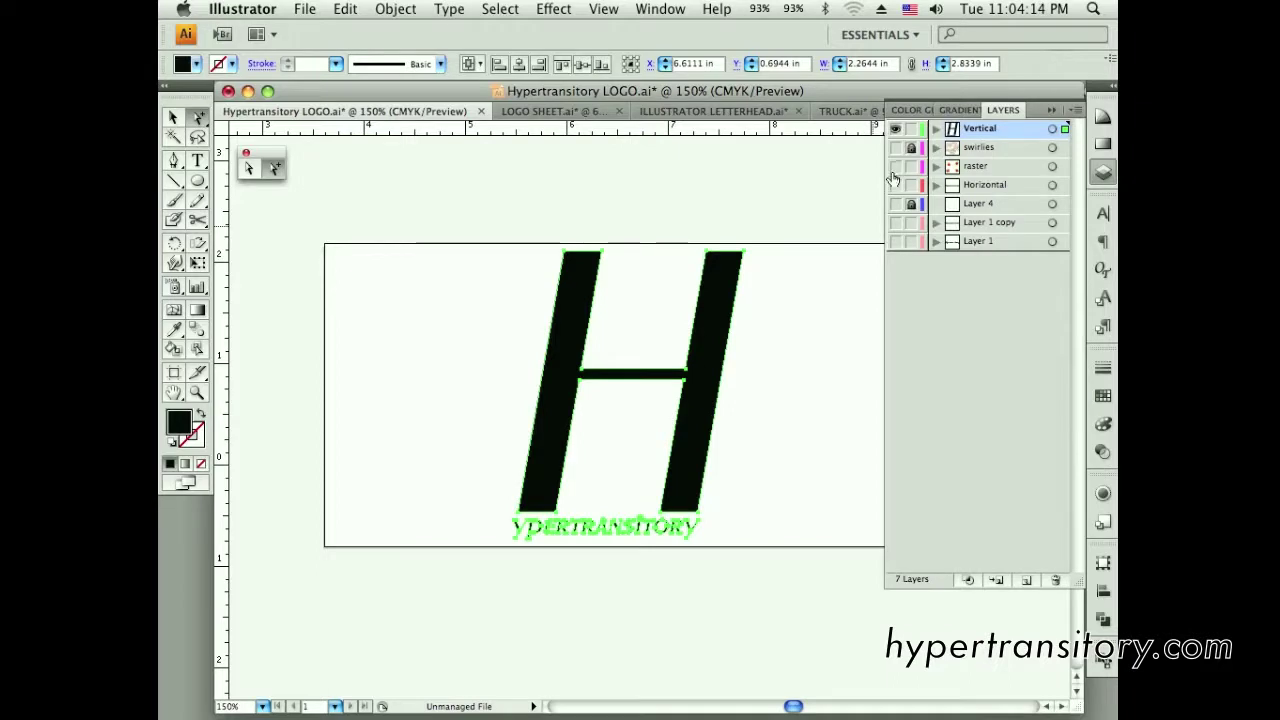
{"action": "left_click", "coordinate": [895, 167]}
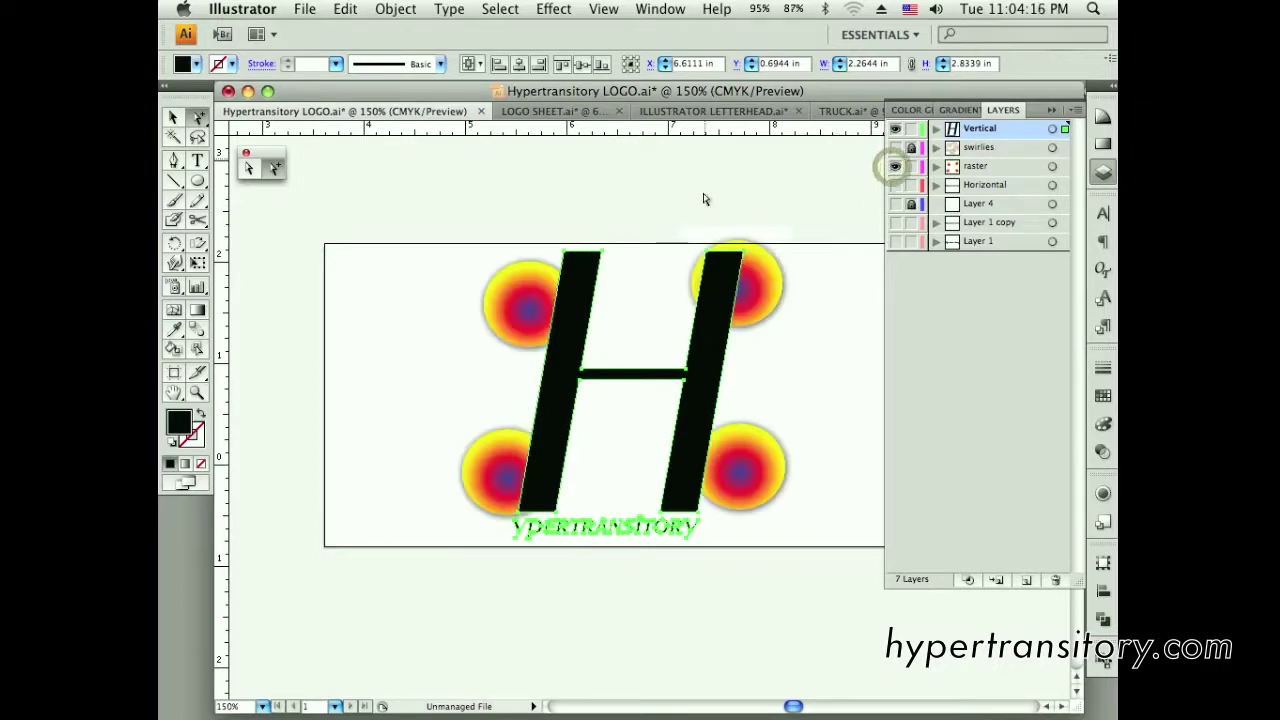
{"action": "left_click", "coordinate": [673, 181]}
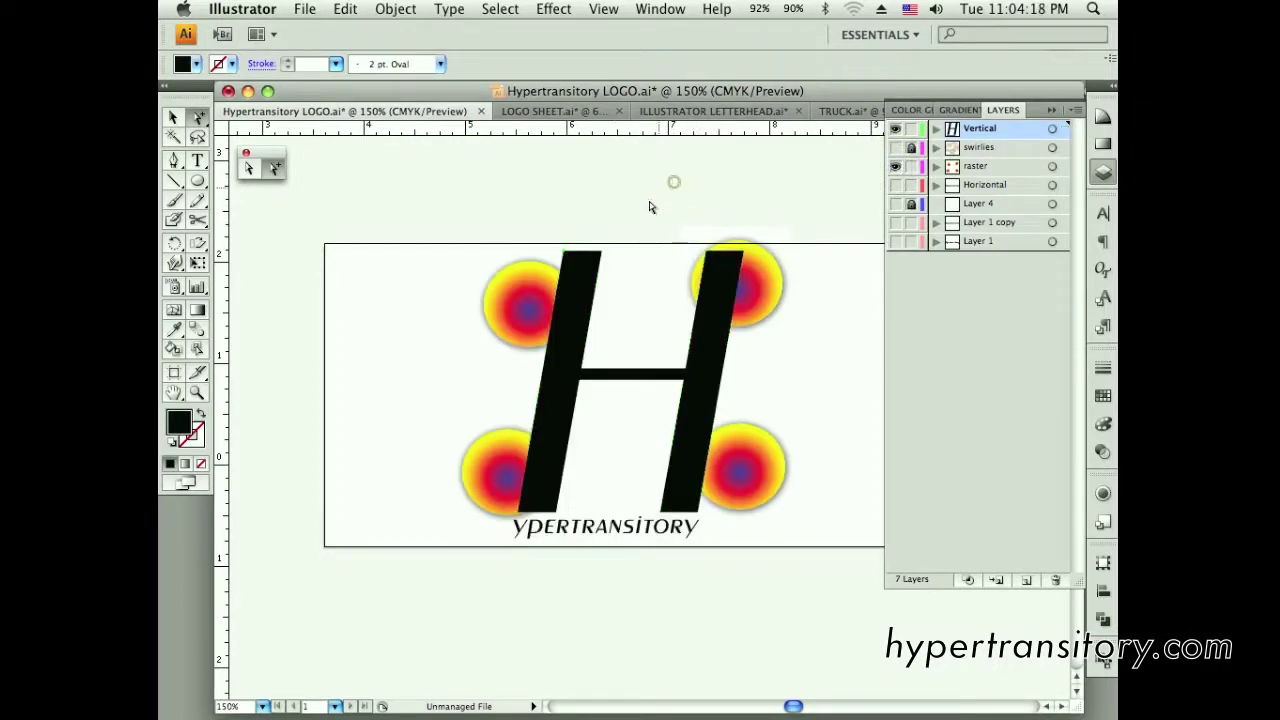
Check the four gradient circles and drag the bottom-left one in beside the H's left stem
{"action": "left_click", "coordinate": [521, 290]}
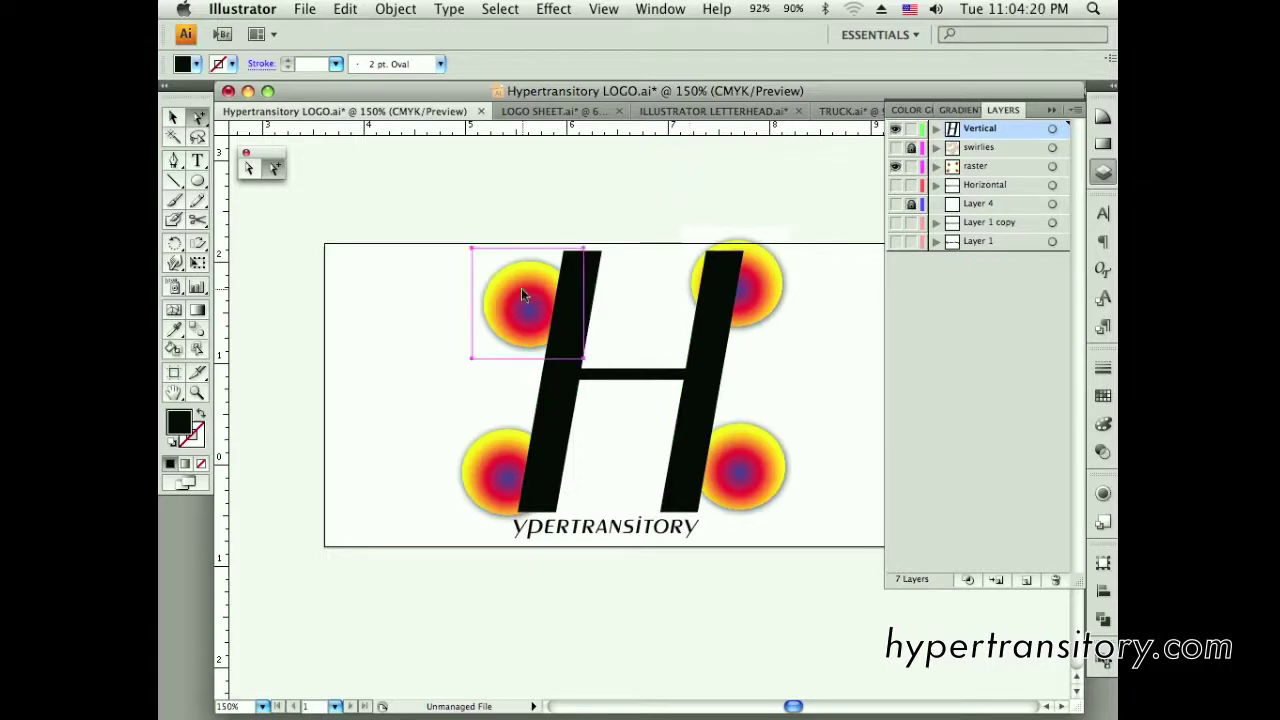
{"action": "left_click", "coordinate": [772, 293]}
{"action": "left_click", "coordinate": [737, 465]}
{"action": "left_click", "coordinate": [498, 462]}
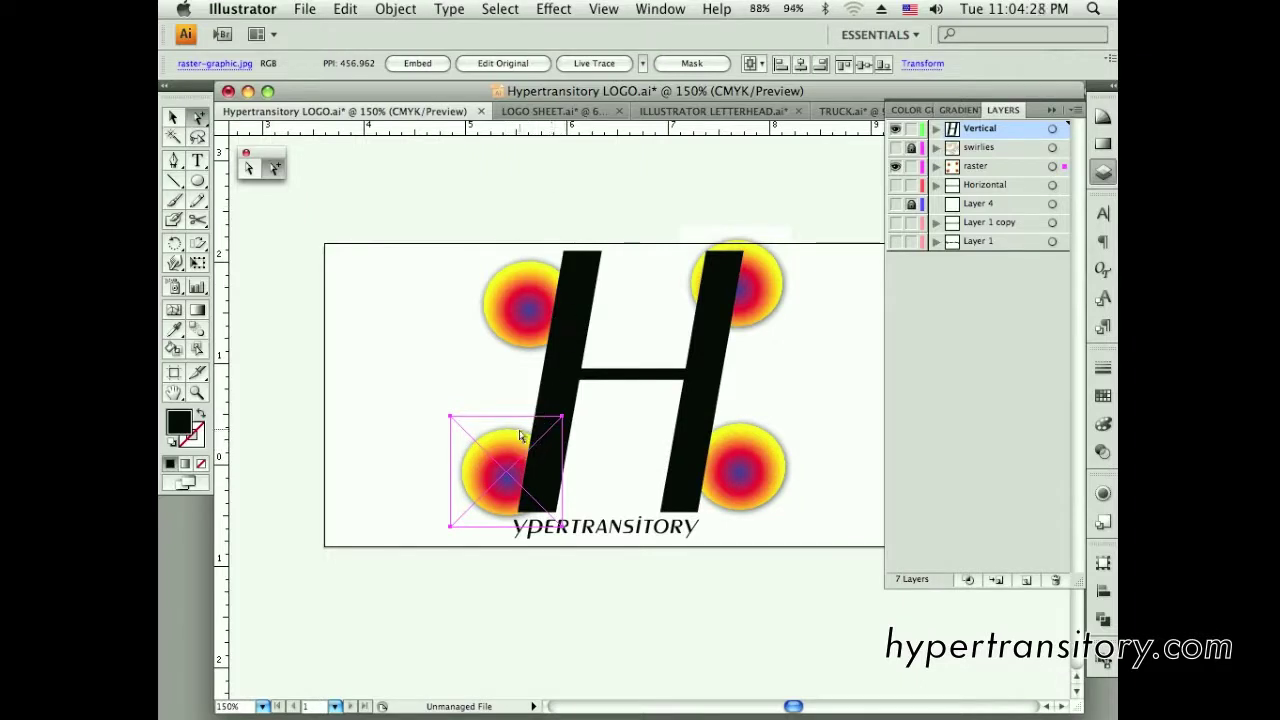
{"action": "mouse_move", "coordinate": [496, 460]}
{"action": "left_mouse_down"}
{"action": "mouse_move", "coordinate": [430, 428]}
{"action": "mouse_move", "coordinate": [462, 448]}
{"action": "mouse_move", "coordinate": [520, 445]}
{"action": "left_mouse_up"}
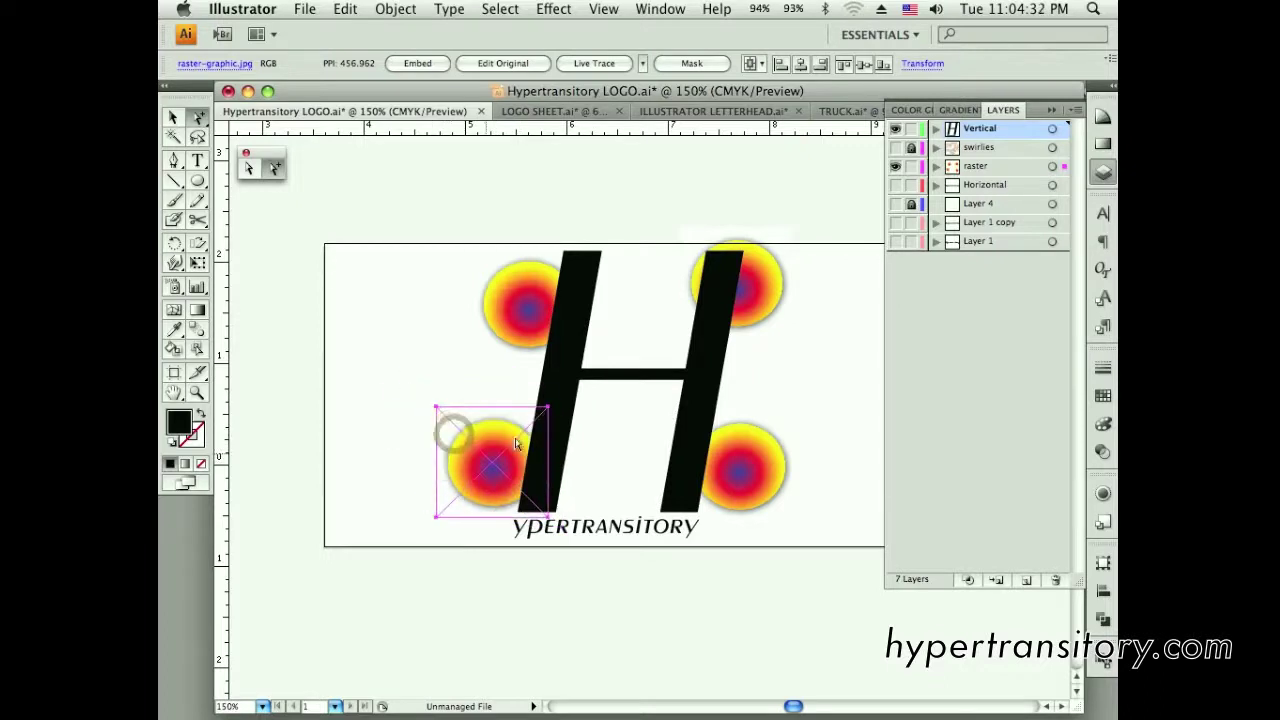
{"action": "left_click", "coordinate": [480, 588]}
{"action": "left_click", "coordinate": [487, 470]}
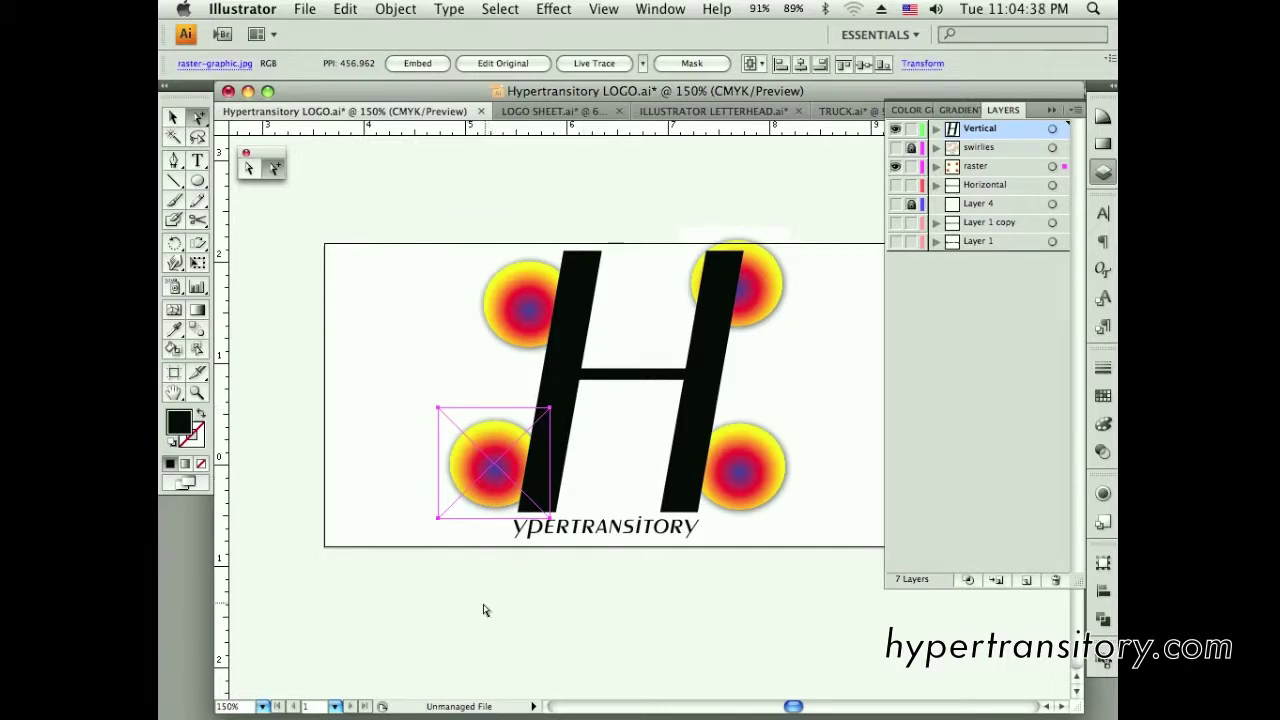
{"action": "left_click", "coordinate": [483, 598]}
{"action": "left_click", "coordinate": [491, 463]}
Embed the placed raster image in the document
{"action": "left_click", "coordinate": [516, 307]}
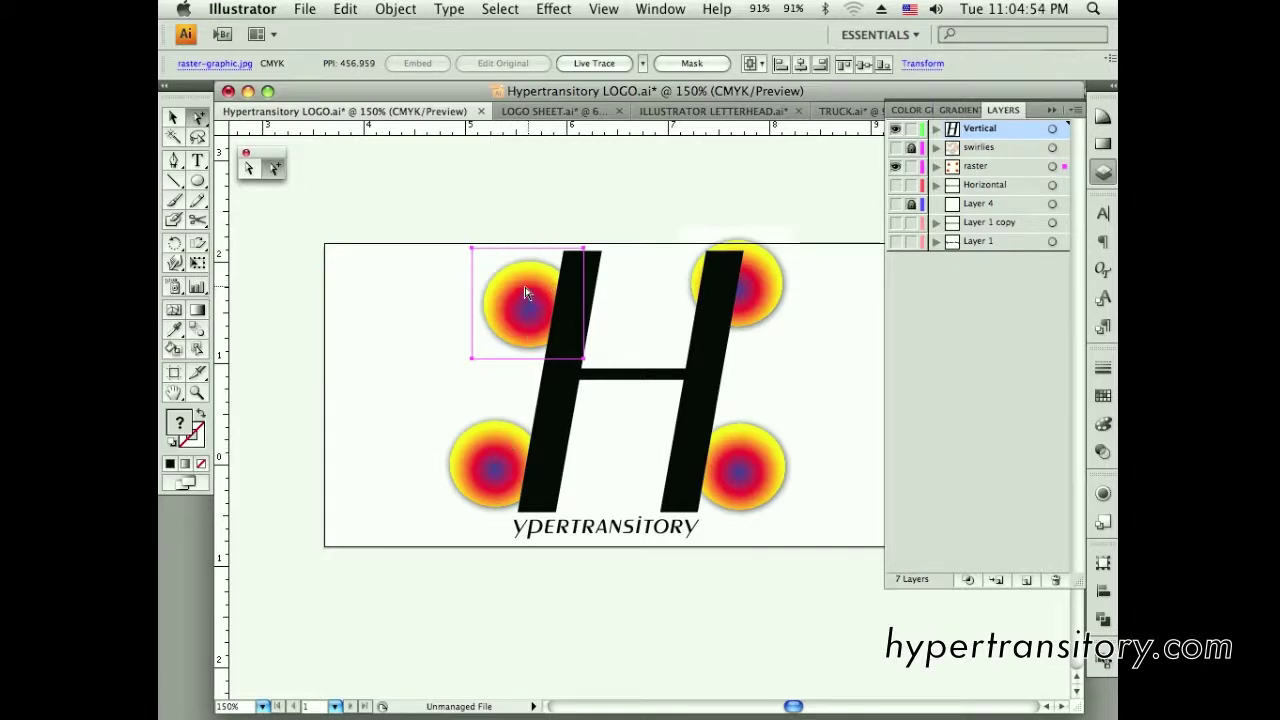
{"action": "left_click", "coordinate": [493, 470]}
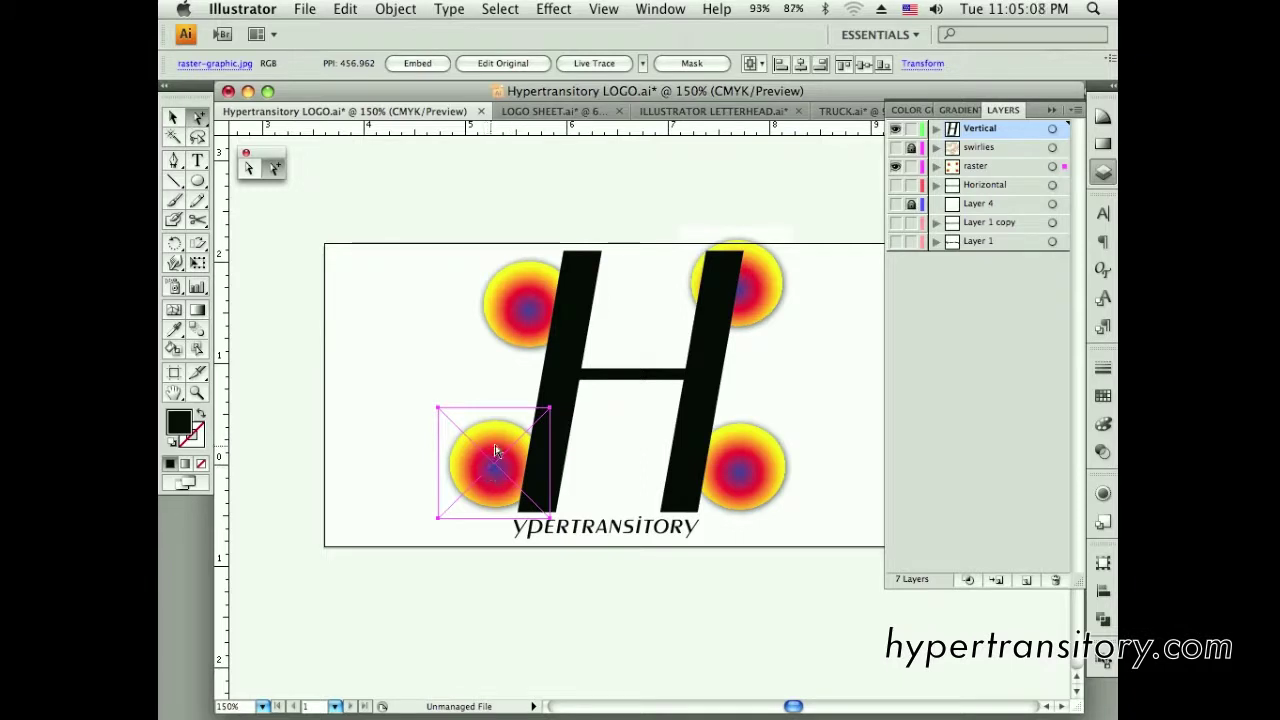
{"action": "left_click", "coordinate": [419, 64]}
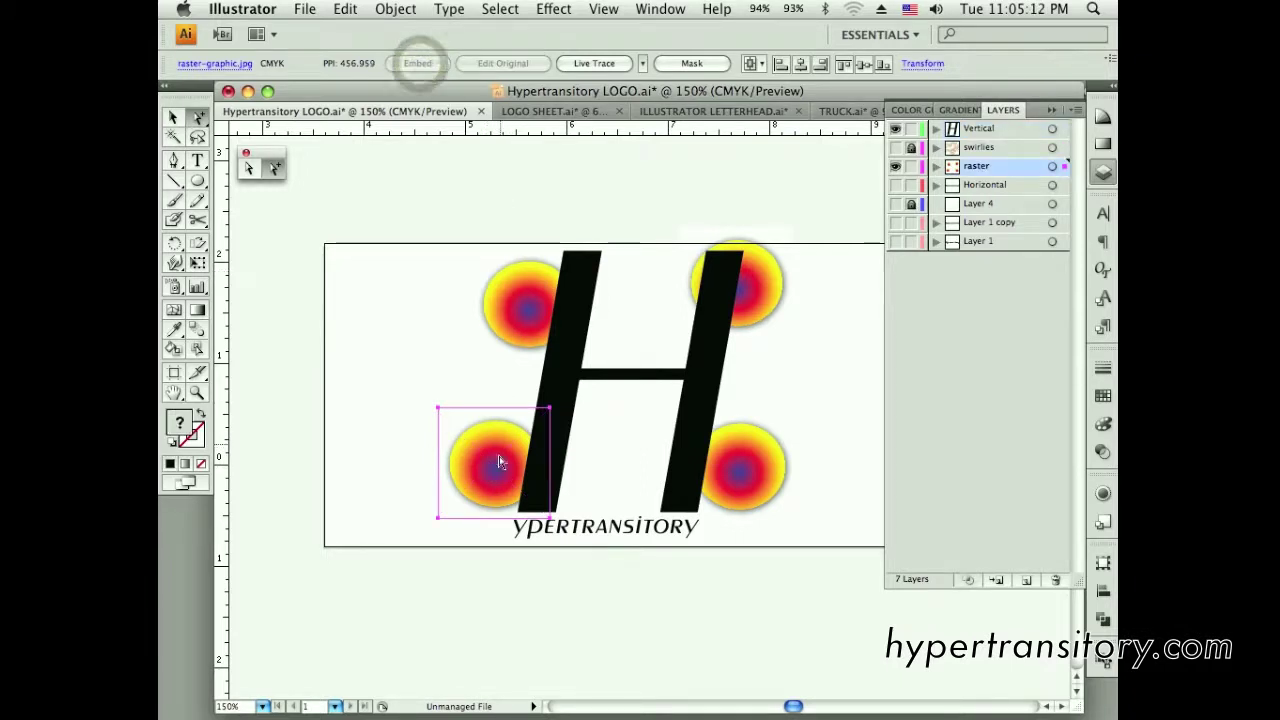
{"action": "left_click", "coordinate": [738, 458]}
{"action": "left_click", "coordinate": [479, 478]}
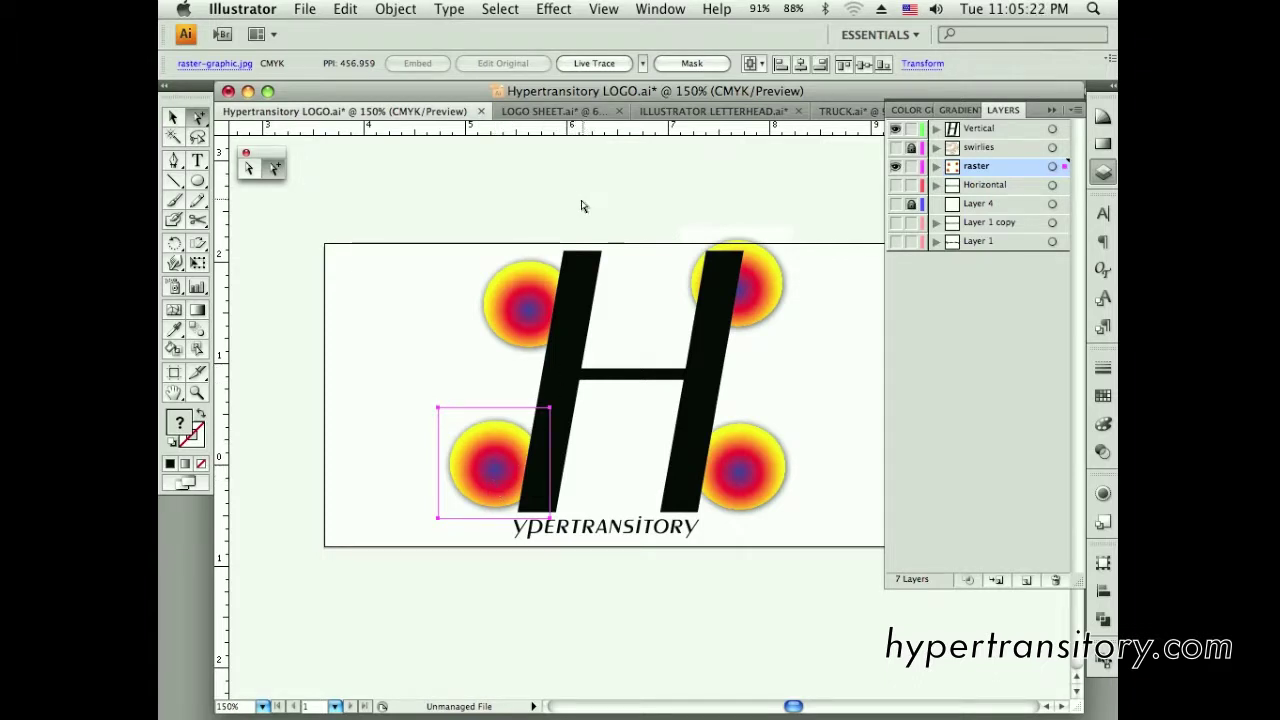
Hide the gradient circles, show and unlock the swirlies layer, and copy the H, wordmark and ring swirls
{"action": "left_click", "coordinate": [895, 167]}
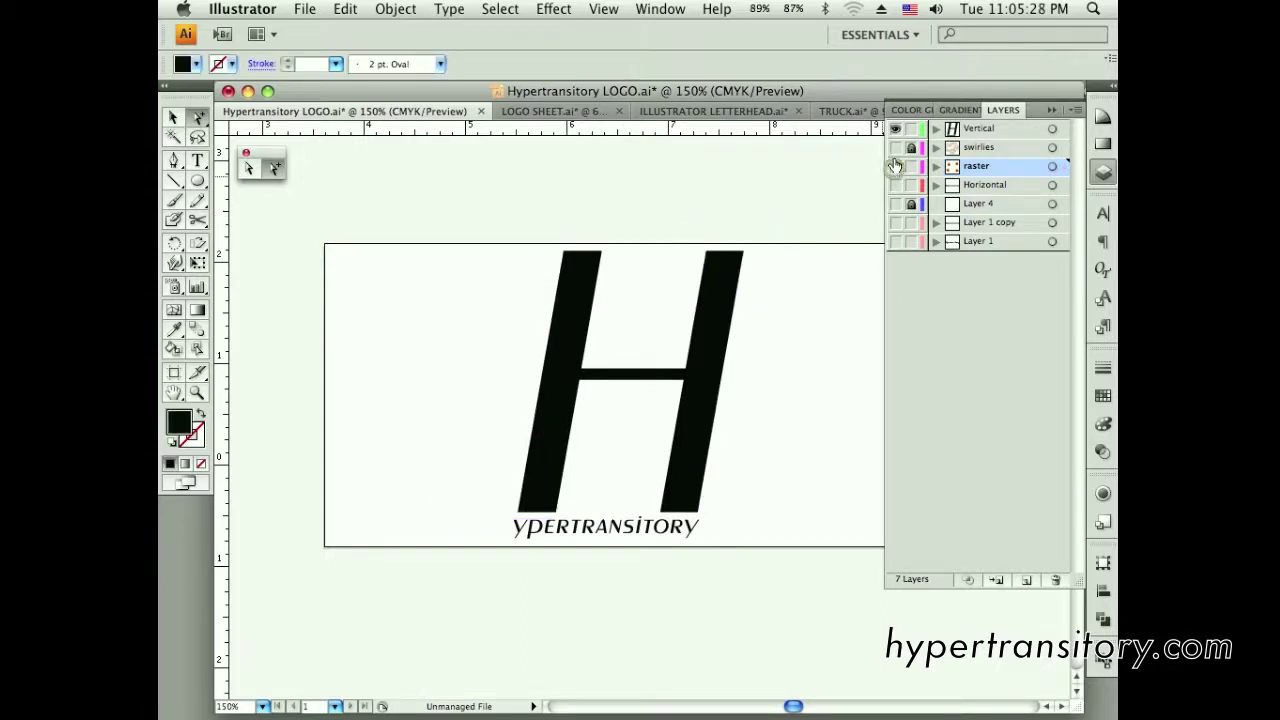
{"action": "left_click", "coordinate": [895, 148]}
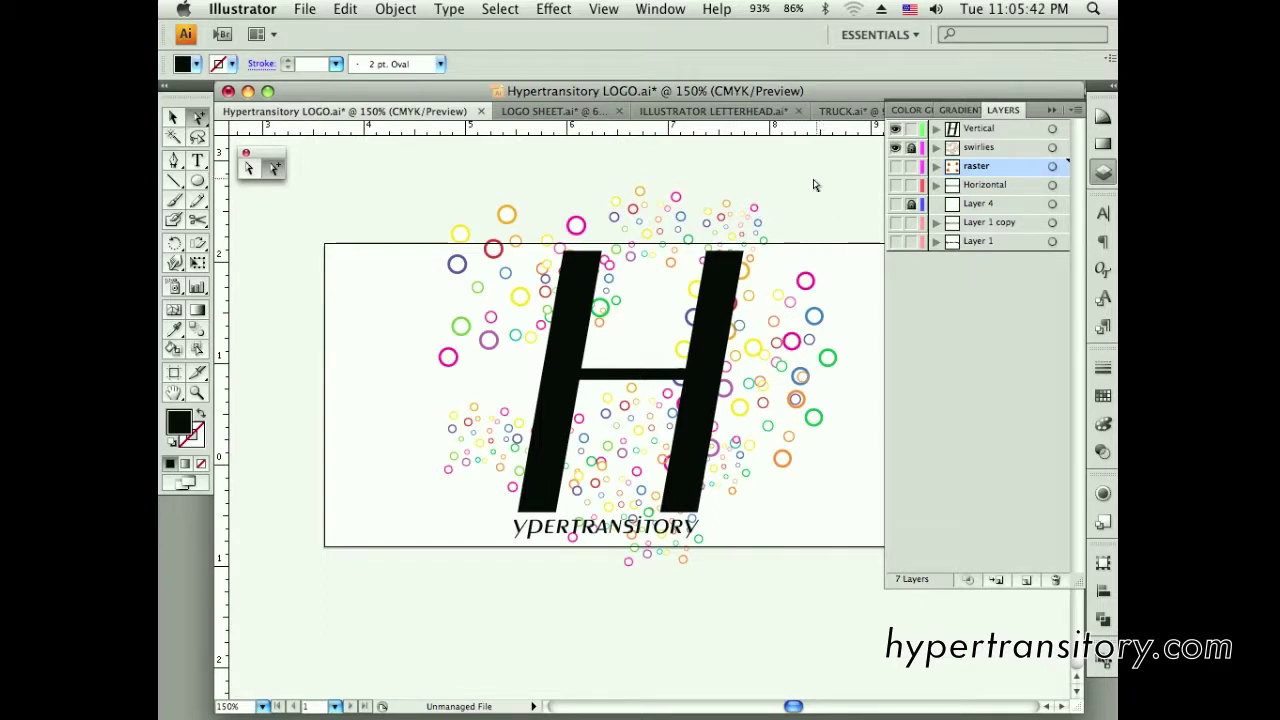
{"action": "left_click_drag", "start_coordinate": [822, 166], "coordinate": [460, 415]}
{"action": "left_click", "coordinate": [450, 194]}
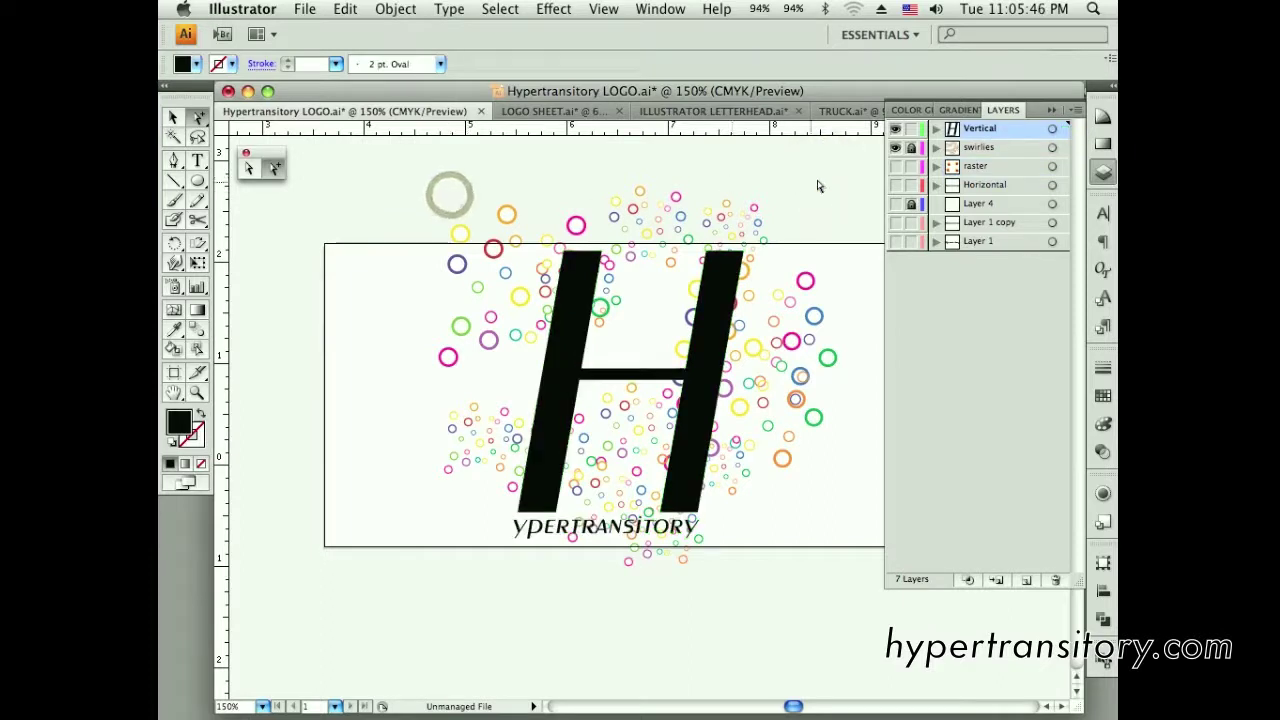
{"action": "left_click", "coordinate": [910, 148]}
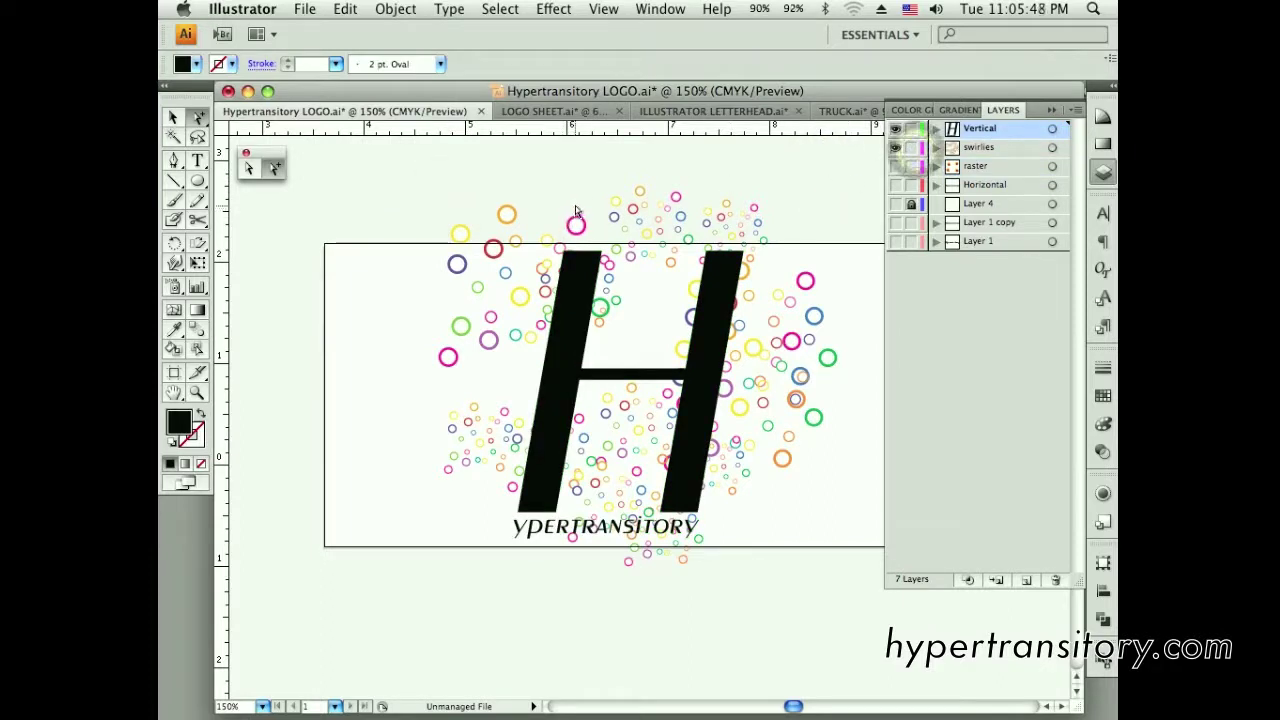
{"action": "left_click_drag", "start_coordinate": [372, 157], "coordinate": [843, 586]}
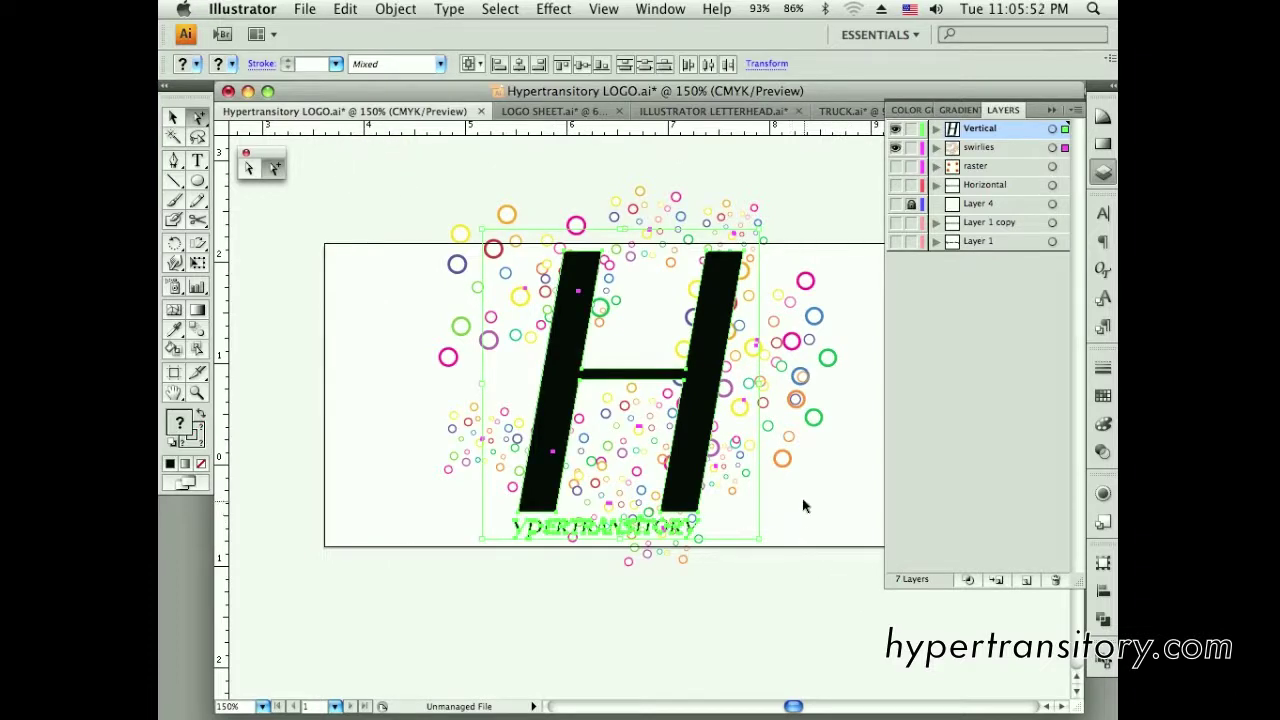
{"action": "key", "text": "super+c"}
On LOGO SHEET, hide Layer 3's old Hypertransitory logo and add a new layer
{"action": "left_click", "coordinate": [543, 112]}
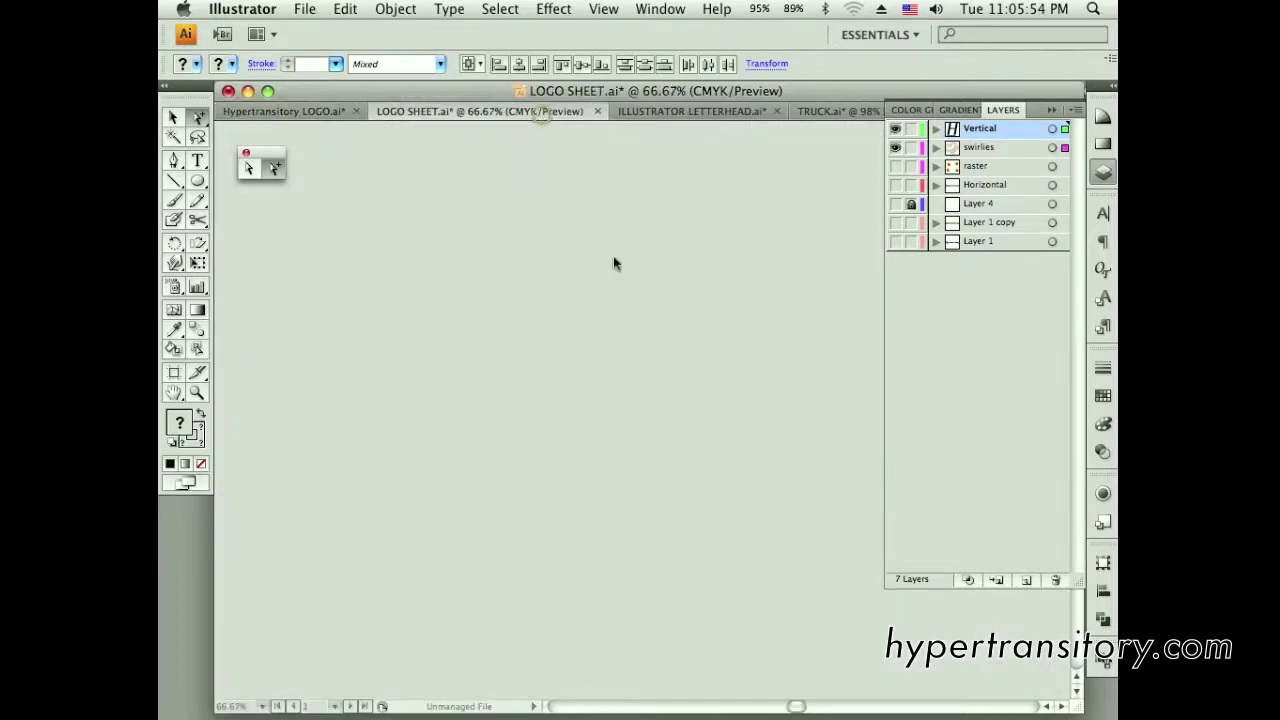
{"action": "left_click", "coordinate": [895, 128]}
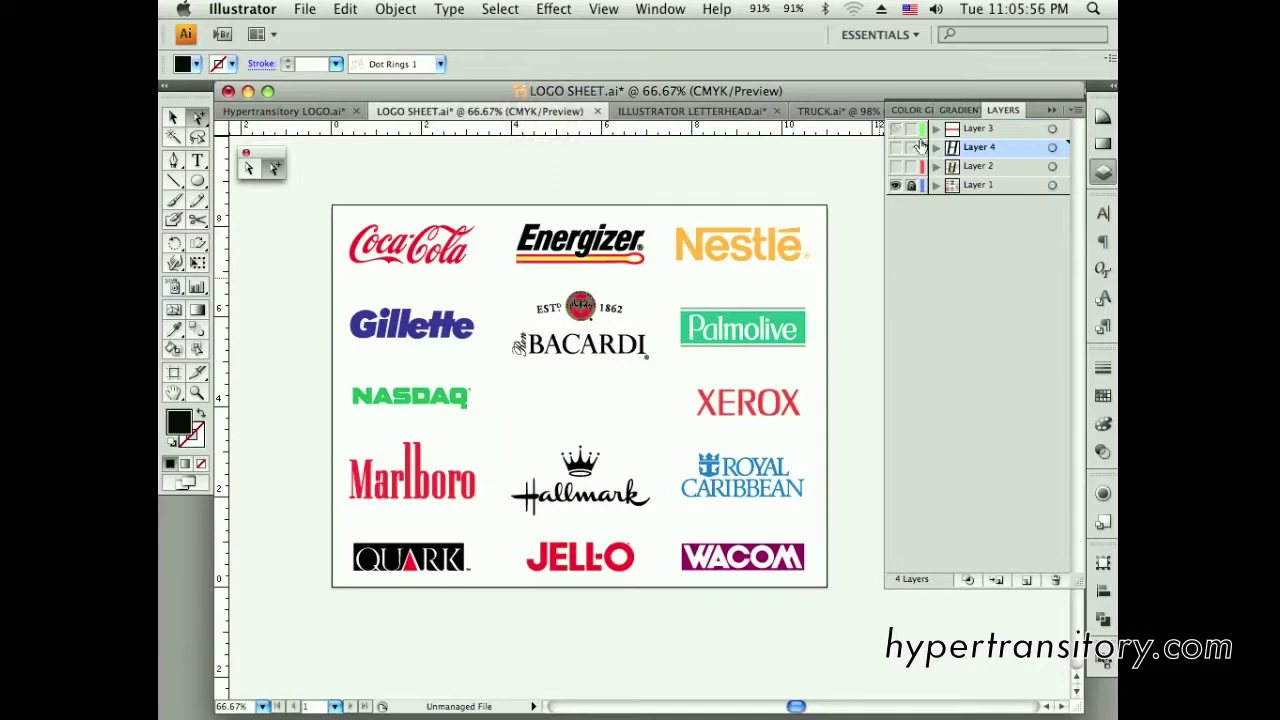
{"action": "left_click", "coordinate": [1026, 580]}
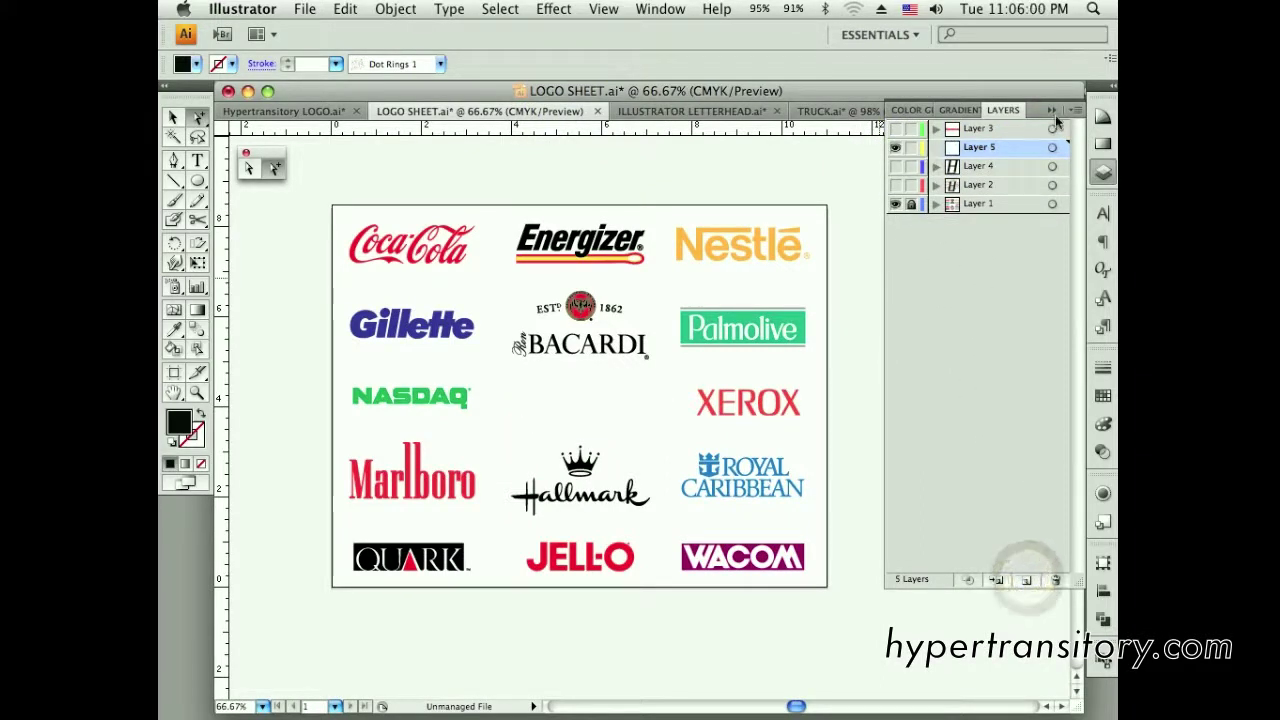
{"action": "left_click", "coordinate": [740, 250]}
Paste the monogram between the Bacardi and Hallmark logos and scale it to about half size
{"action": "key", "text": "super+v"}
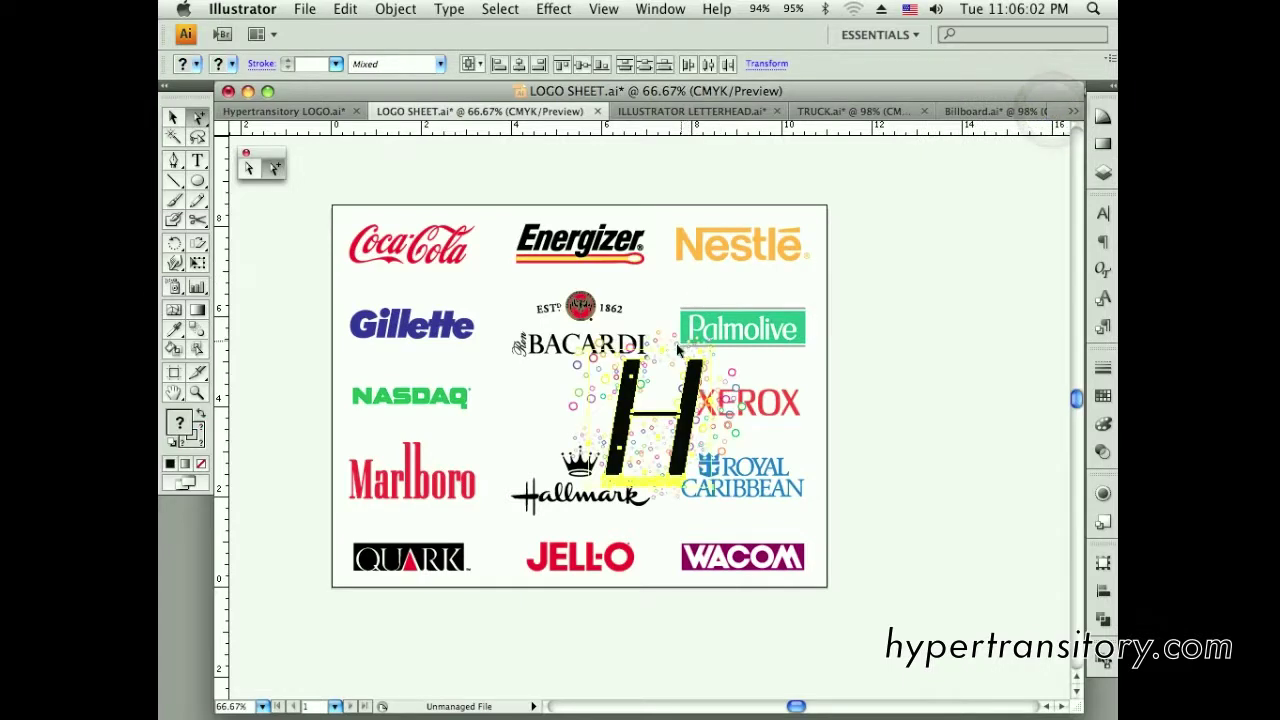
{"action": "left_click_drag", "start_coordinate": [690, 398], "coordinate": [614, 410]}
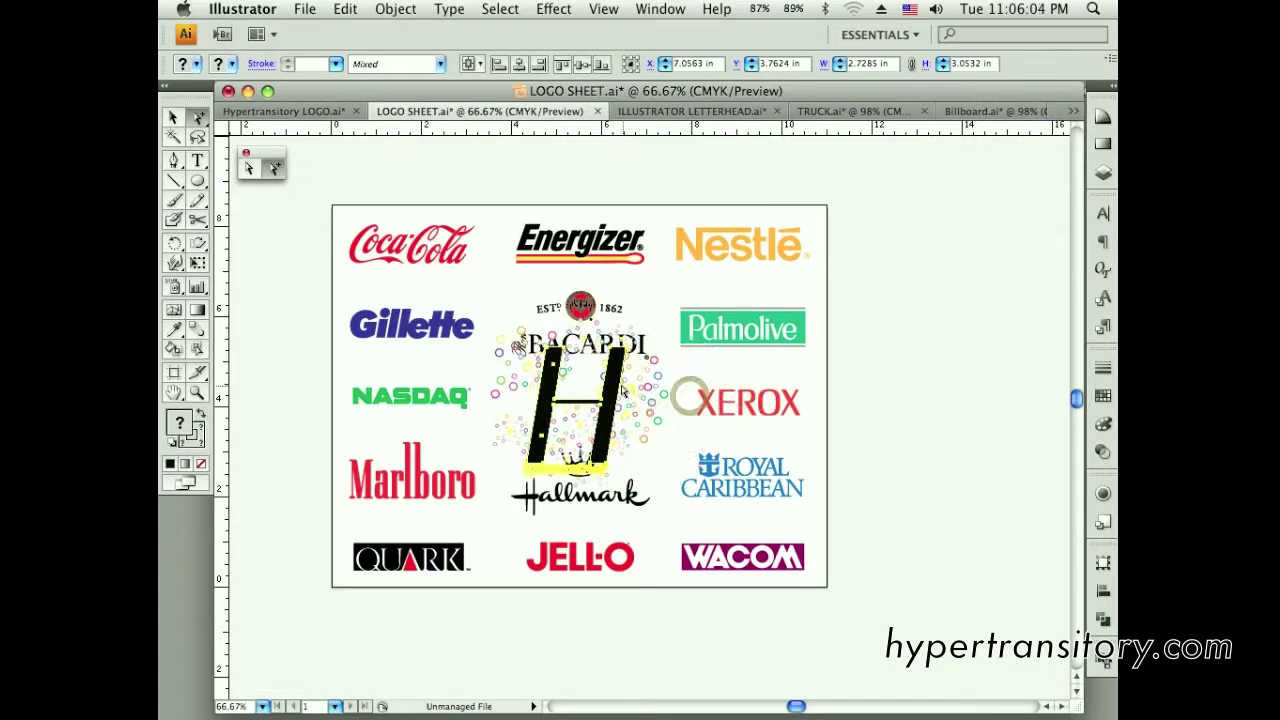
{"action": "key", "text": "v"}
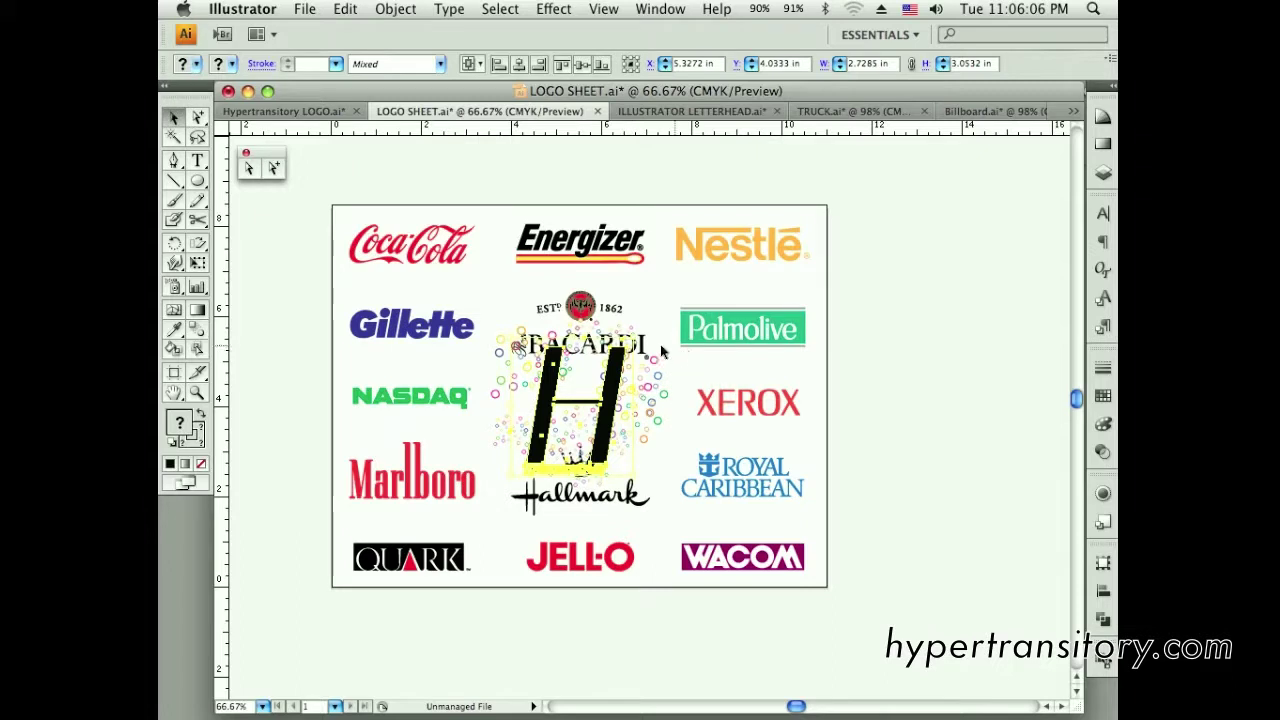
{"action": "left_click_drag", "start_coordinate": [637, 328], "coordinate": [610, 368]}
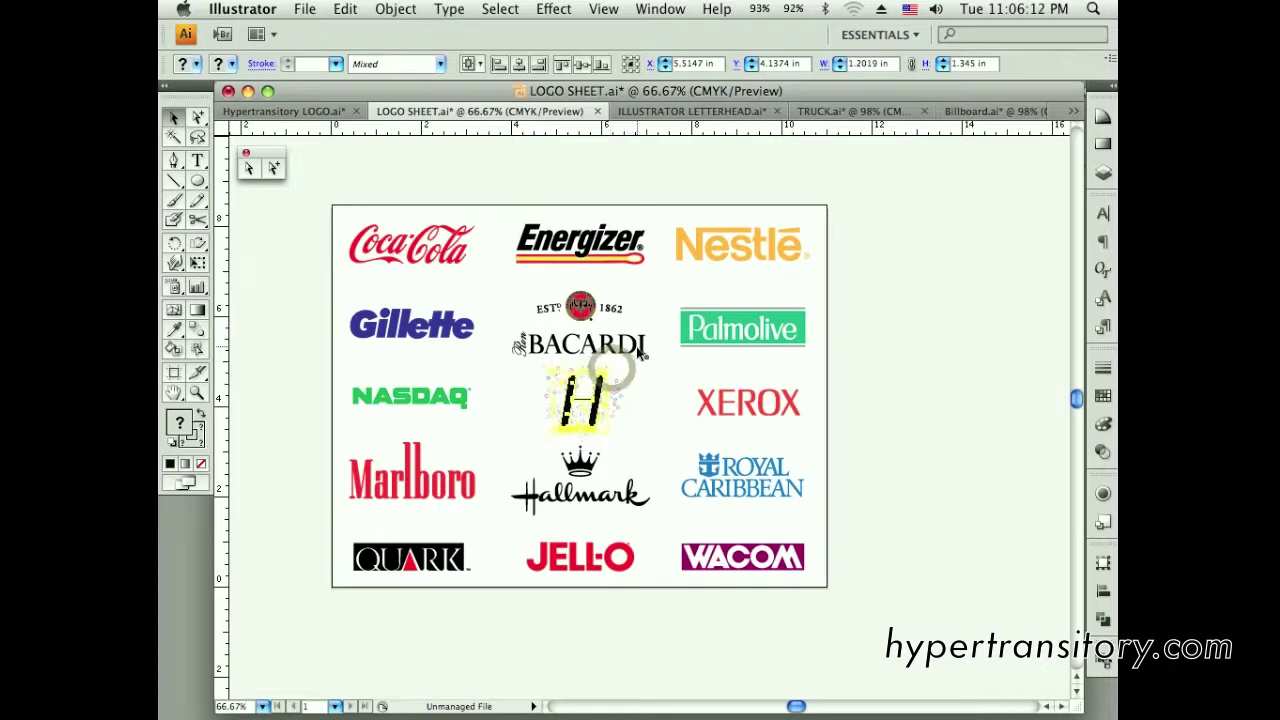
{"action": "left_click", "coordinate": [890, 383]}
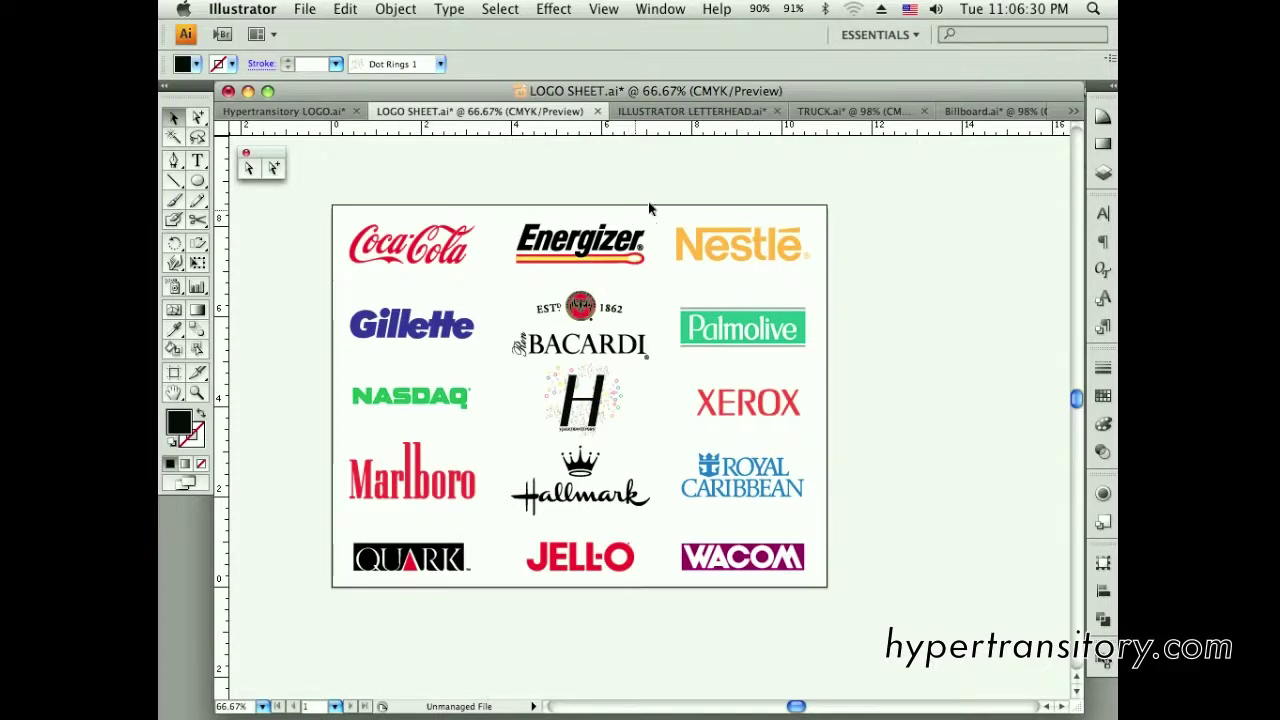
{"action": "left_click", "coordinate": [676, 113]}
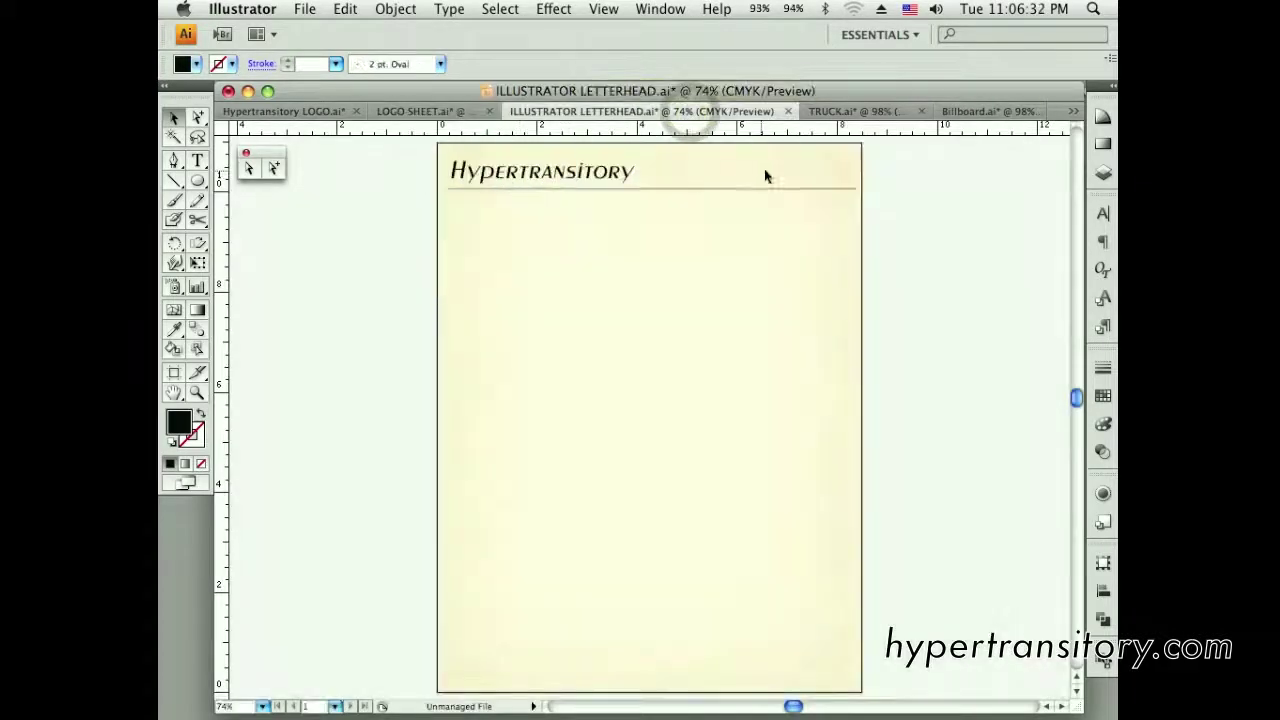
Show Layer 3's text logo on the truck mockup
{"action": "left_click", "coordinate": [852, 114]}
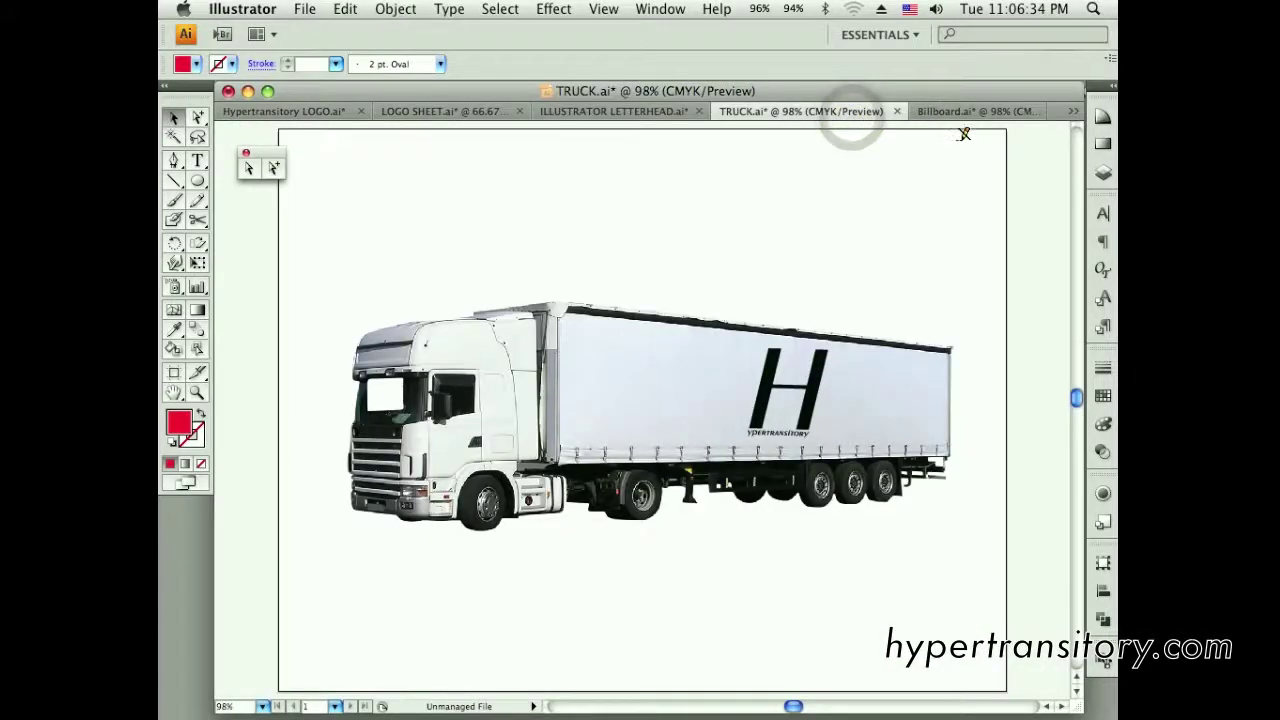
{"action": "key", "text": "F7"}
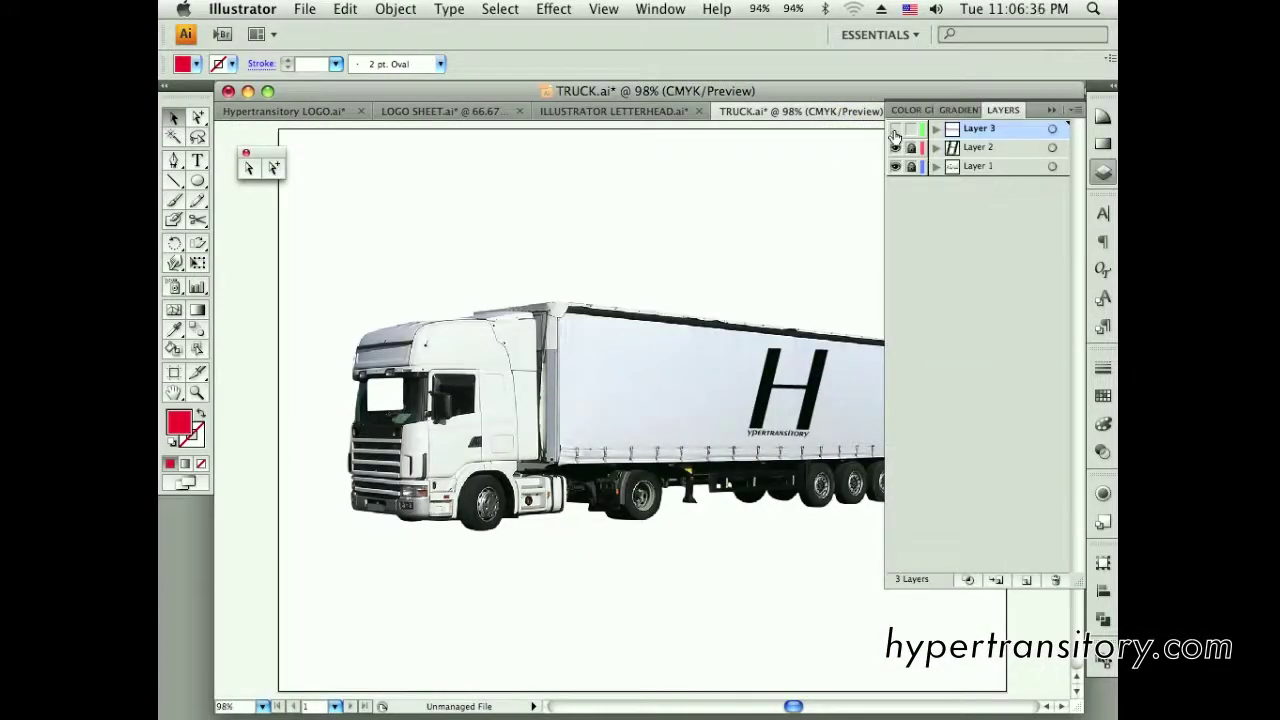
{"action": "left_click", "coordinate": [895, 130]}
{"action": "key", "text": "F7"}
On the billboard, hide the H monogram and show the red Hypertransitory wordmark
{"action": "left_click", "coordinate": [959, 113]}
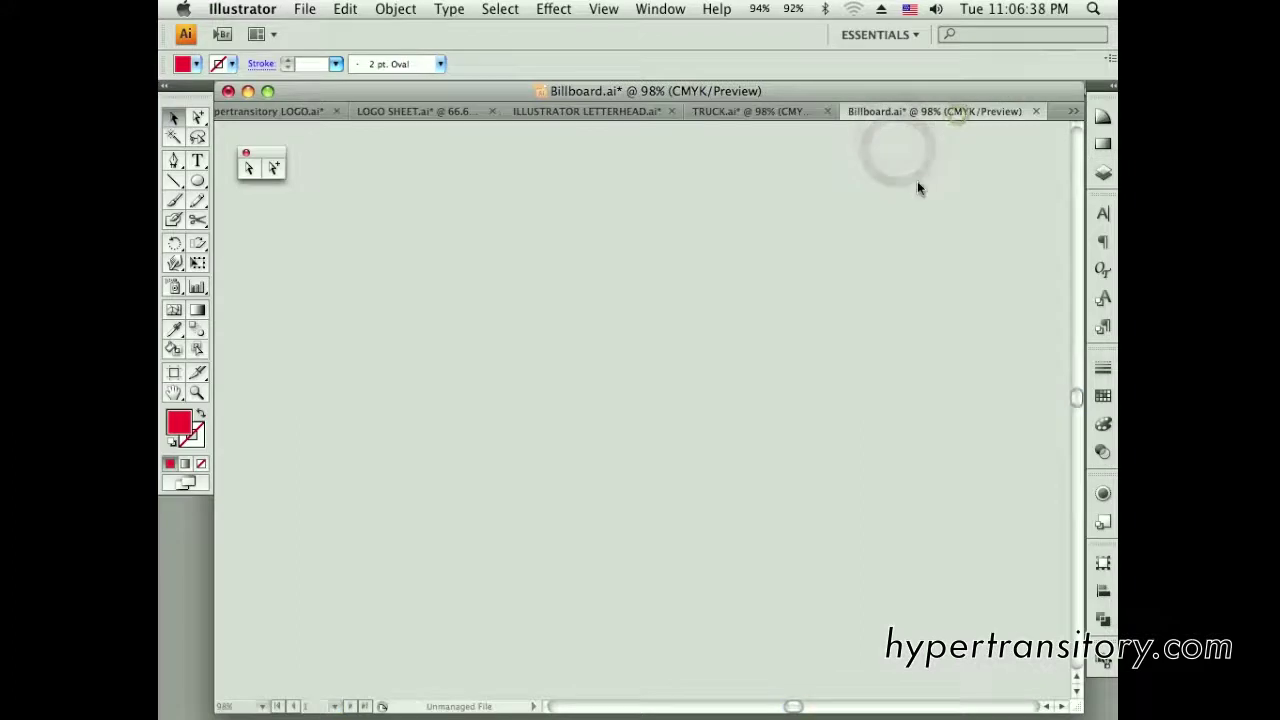
{"action": "key", "text": "F7"}
{"action": "left_click", "coordinate": [895, 129]}
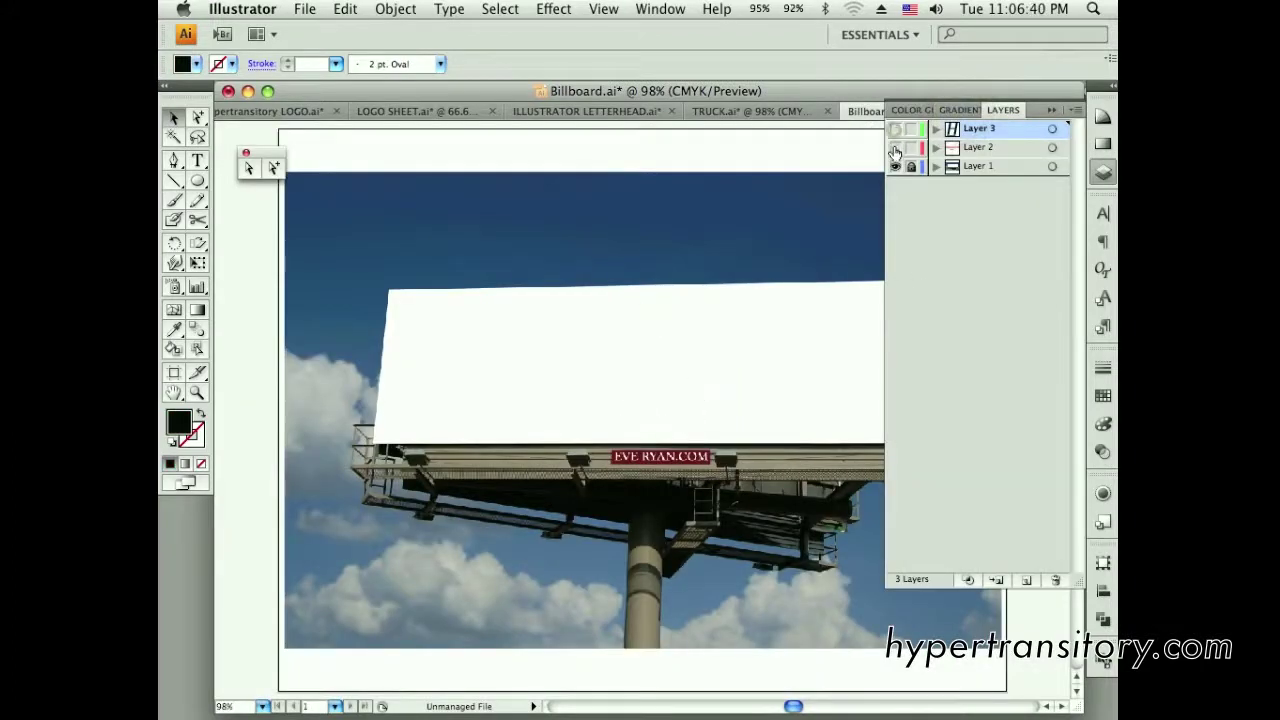
{"action": "left_click", "coordinate": [895, 147]}
{"action": "key", "text": "F7"}
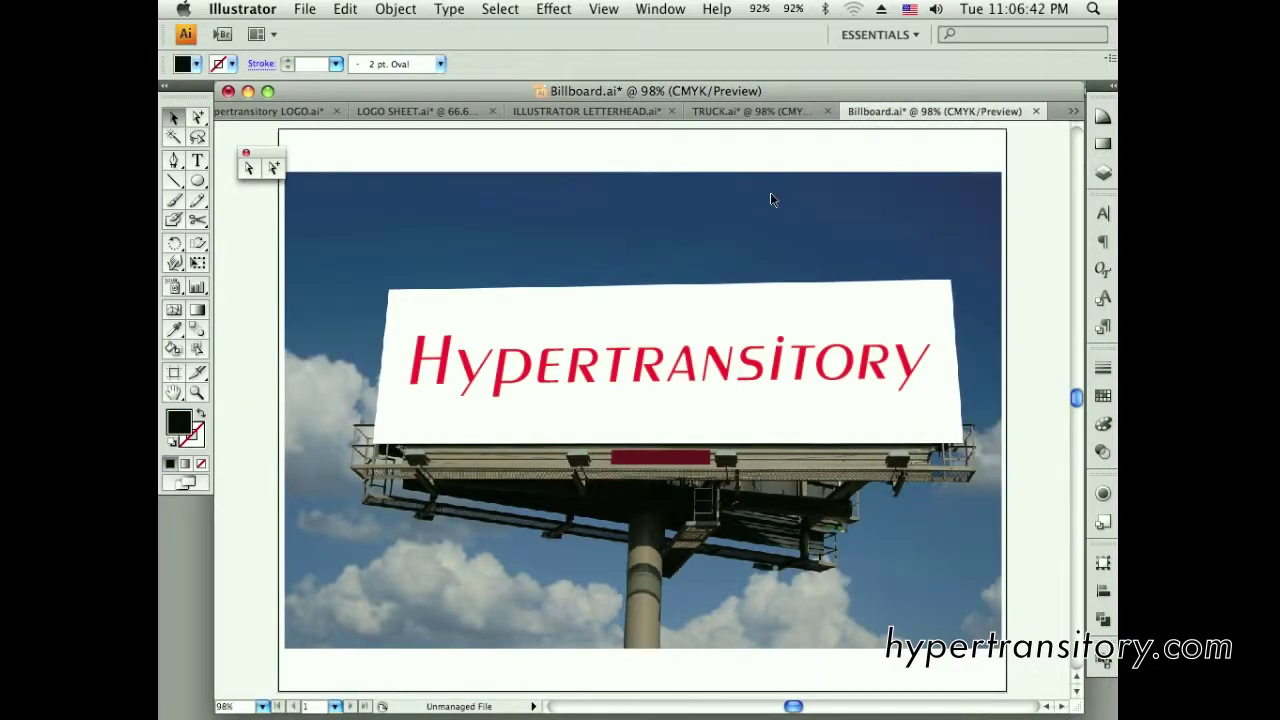
{"action": "left_click", "coordinate": [765, 112]}
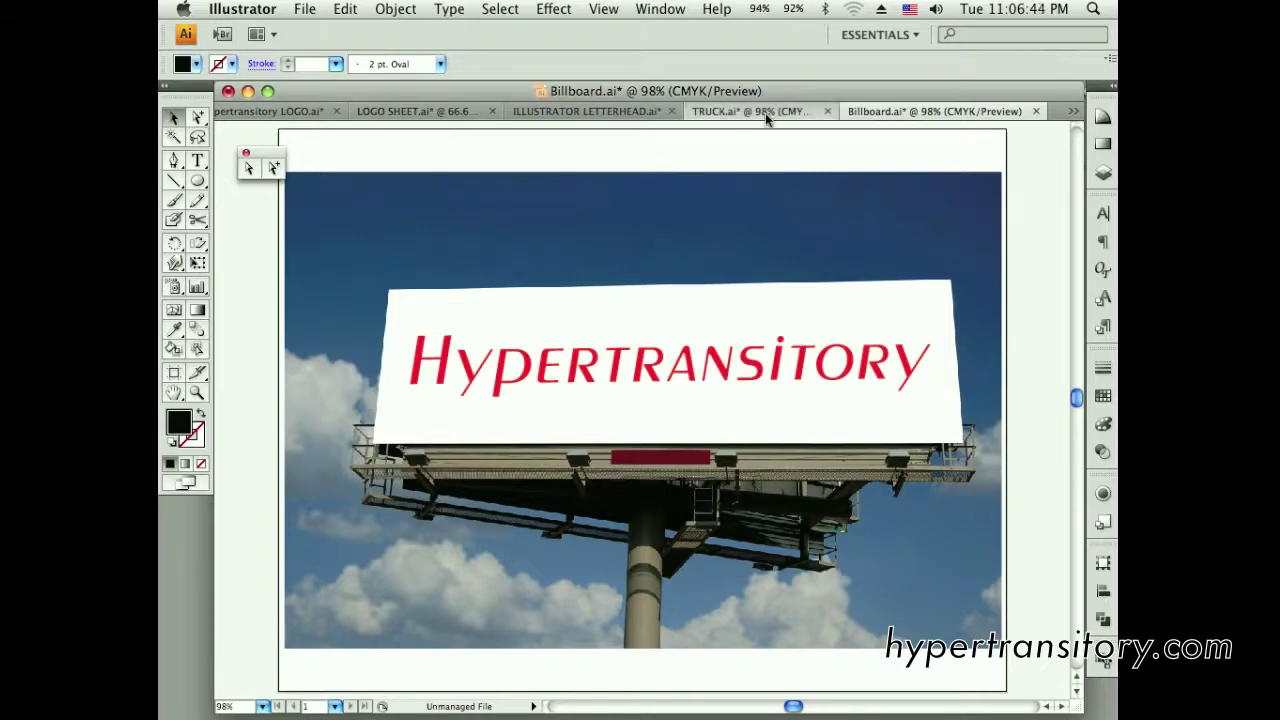
{"action": "left_click", "coordinate": [599, 111]}
{"action": "left_click", "coordinate": [481, 110]}
{"action": "left_click", "coordinate": [318, 112]}
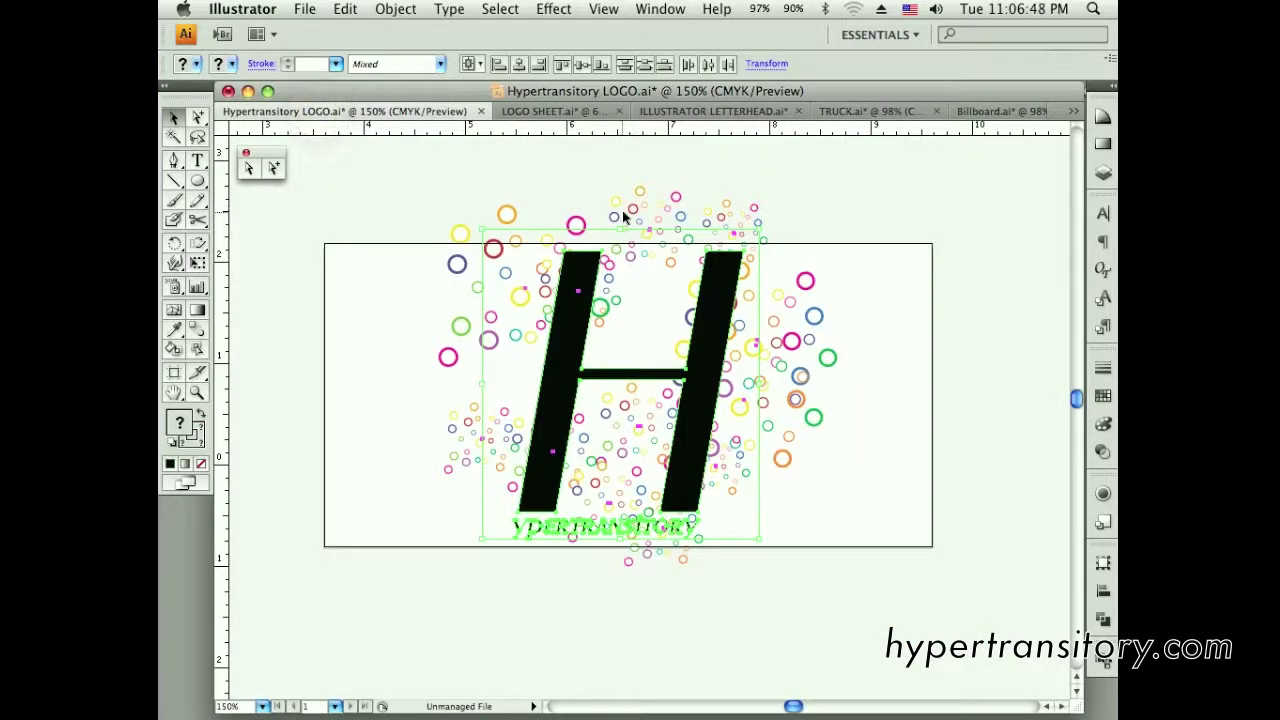